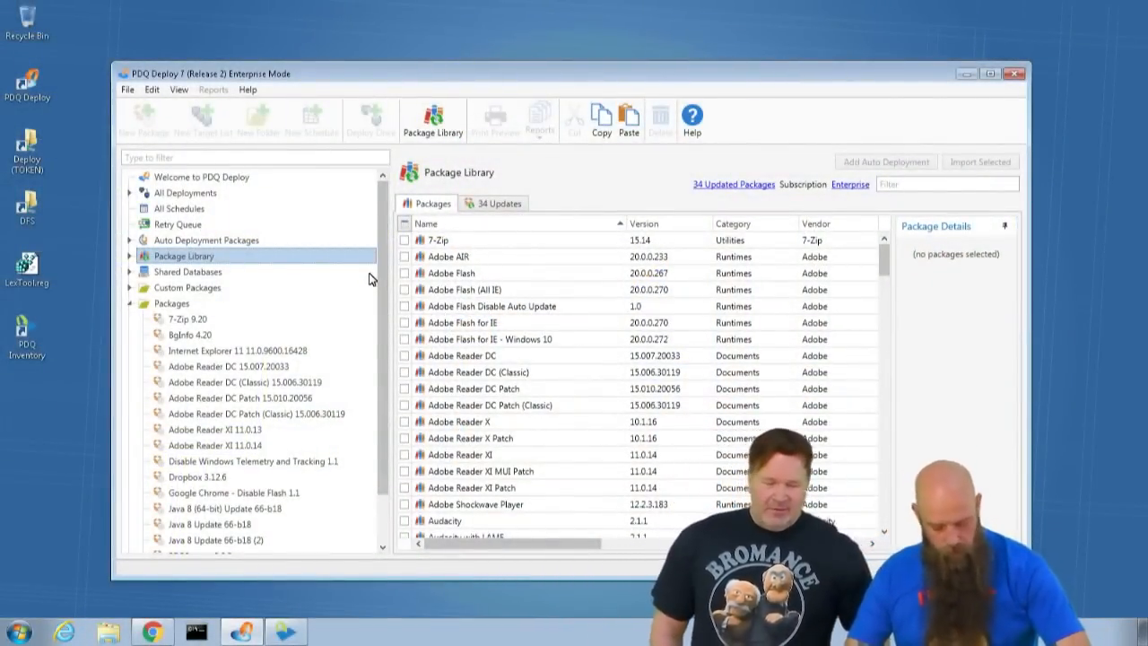
- Filter the Package Library for "adobe read"
{"action": "left_click", "coordinate": [918, 190]}
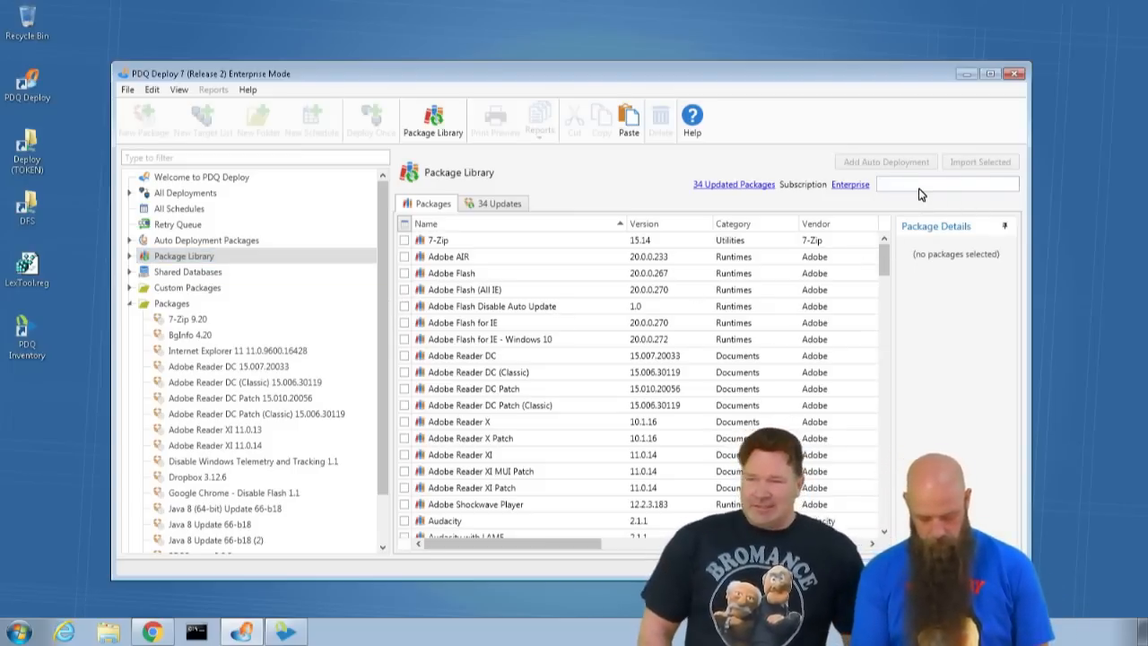
{"action": "type", "text": "ad"}
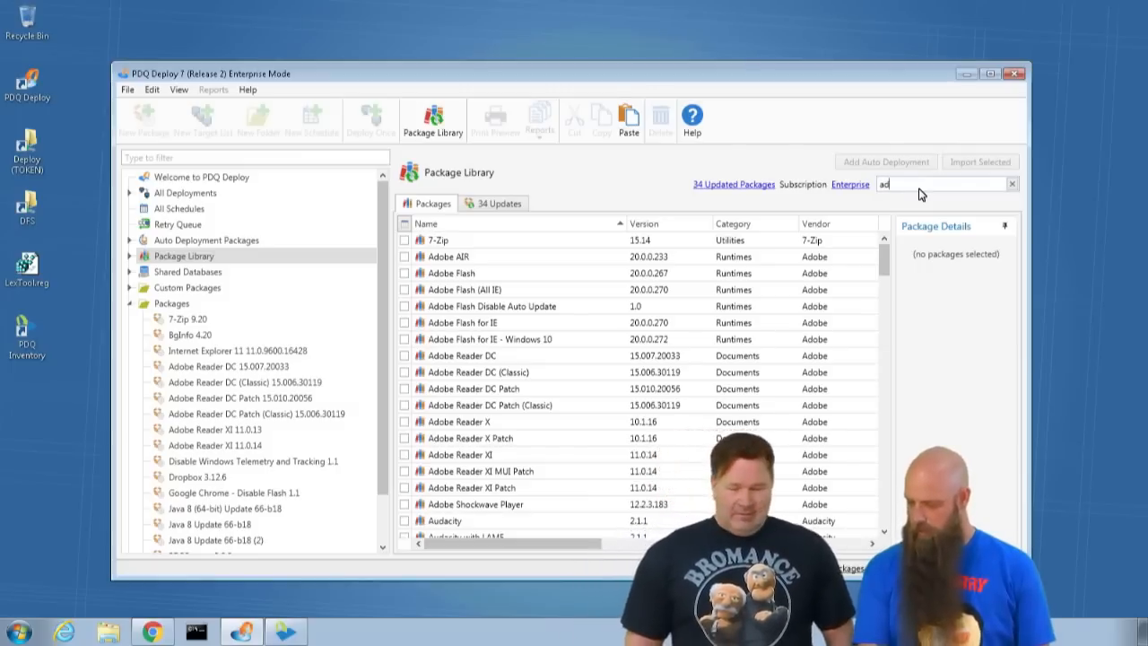
{"action": "type", "text": "obe read"}
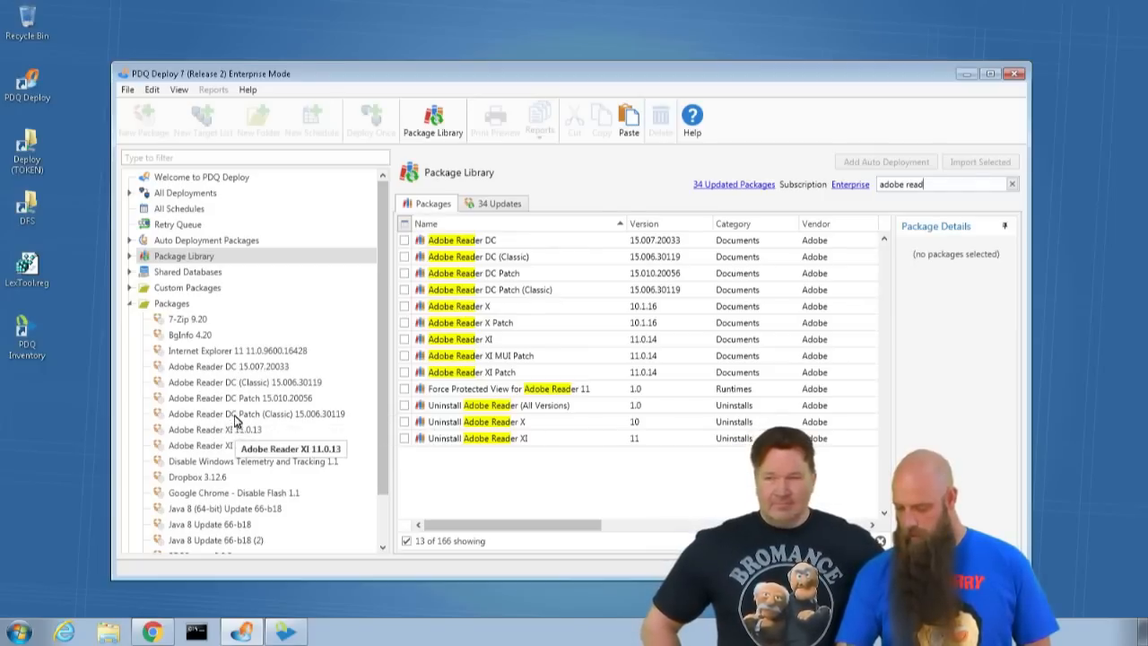
- Open the Adobe Reader DC 15.007.20033 package, highlight the reference URL in its description, and close the package window
{"action": "left_click", "coordinate": [239, 368]}
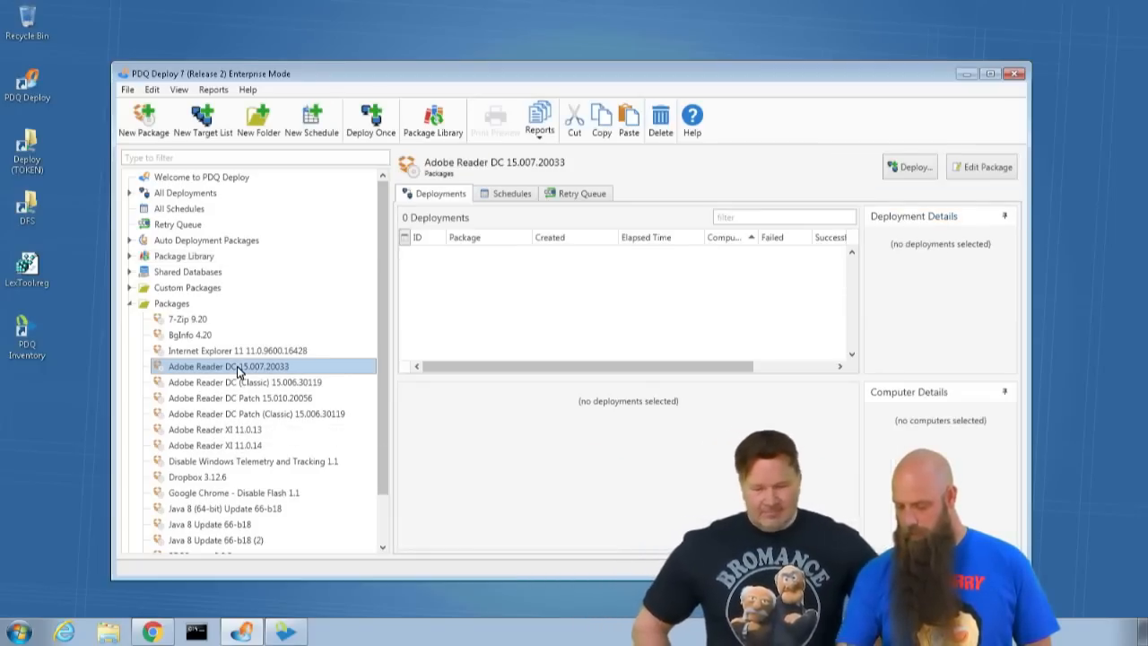
{"action": "double_click", "coordinate": [237, 366]}
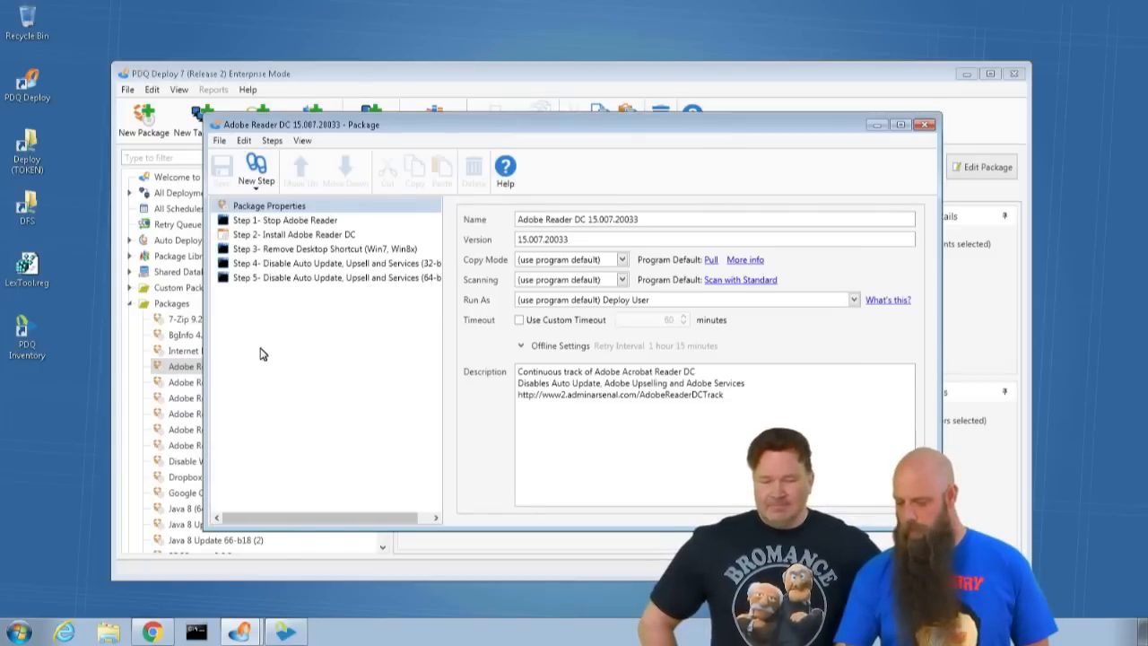
{"action": "left_click", "coordinate": [260, 207]}
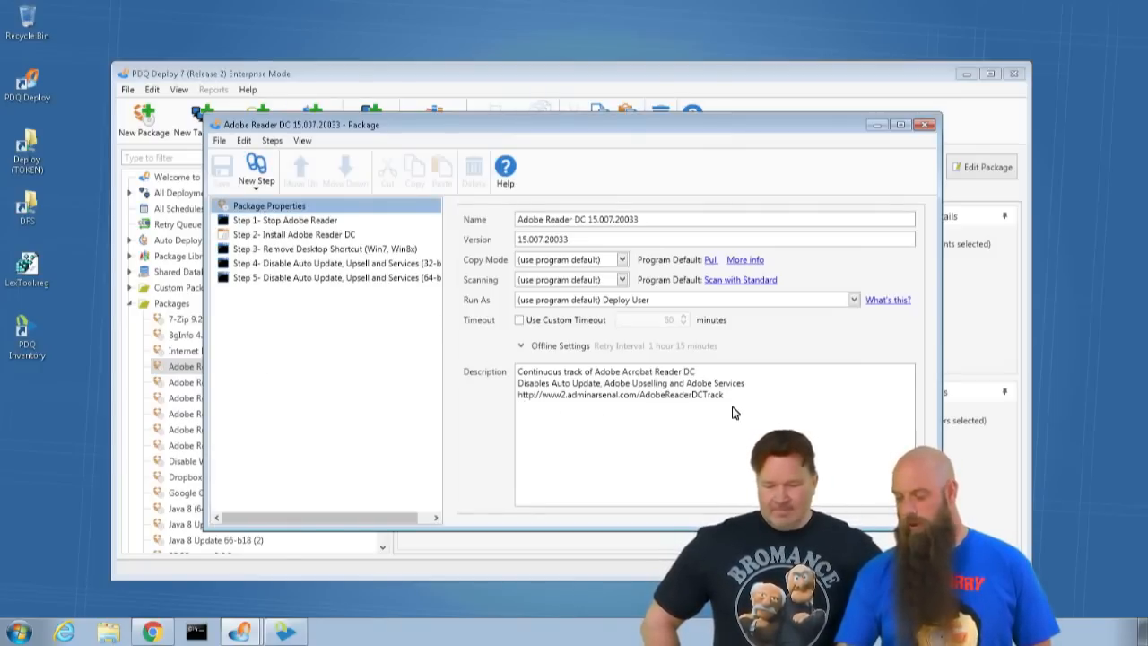
{"action": "left_click_drag", "start_coordinate": [732, 411], "coordinate": [490, 410]}
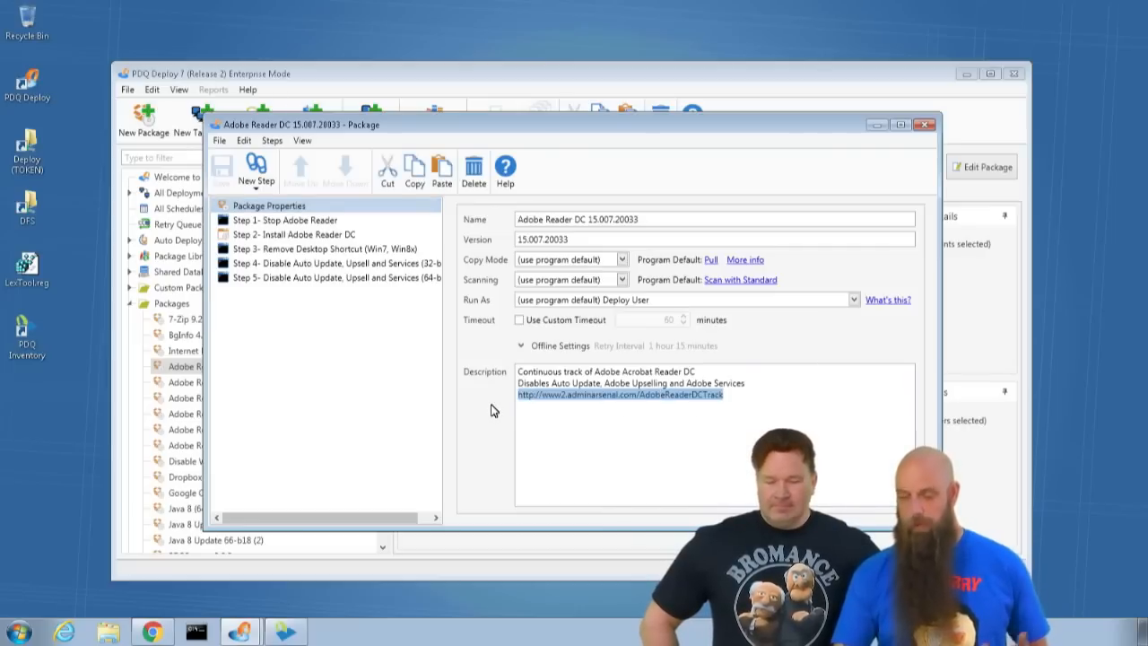
{"action": "left_click", "coordinate": [924, 126]}
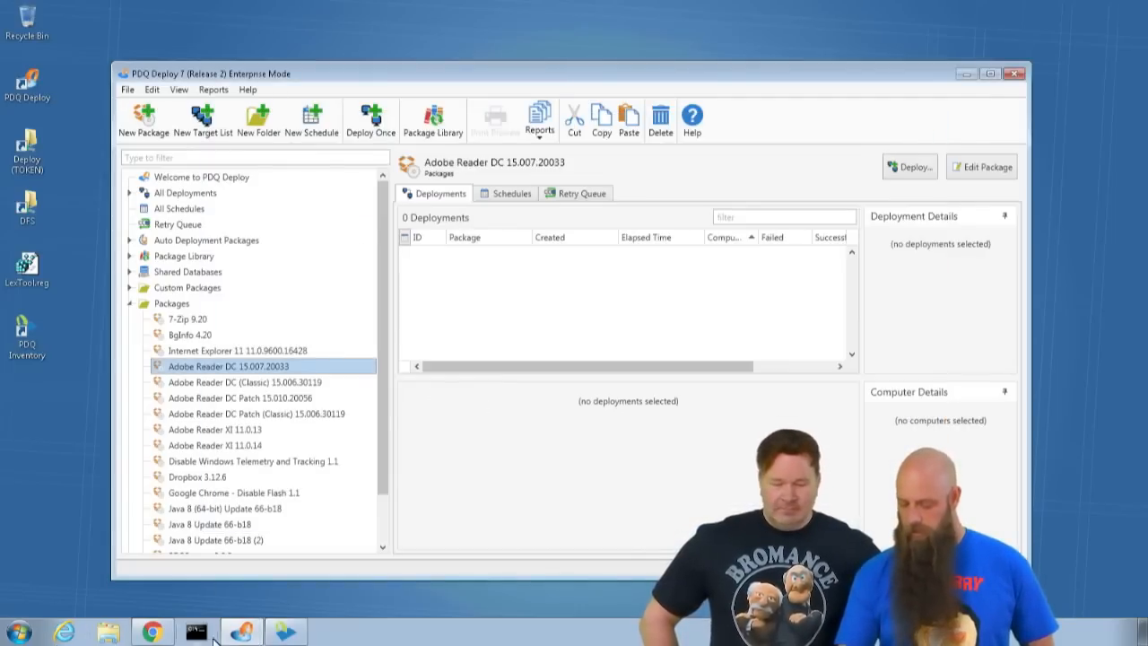
- Switch to Chrome and read the Document Cloud Product Tracks page on the Continuous and Classic tracks, then minimize the browser
{"action": "left_click", "coordinate": [171, 633]}
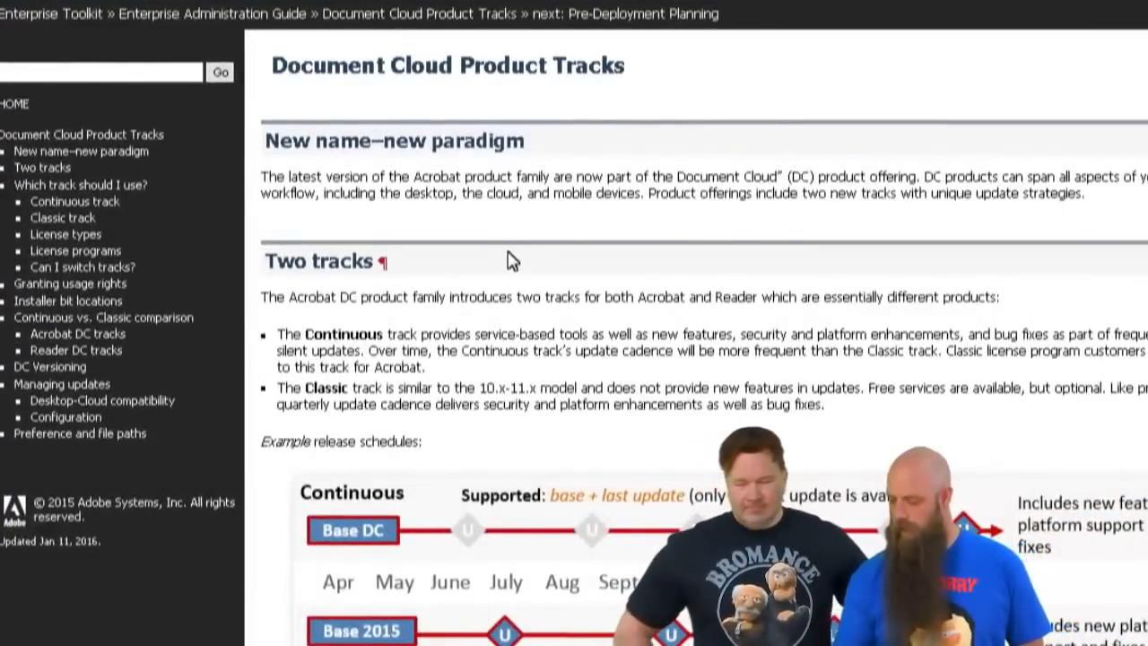
{"action": "scroll", "coordinate": [512, 261], "scroll_direction": "down", "scroll_amount": 2}
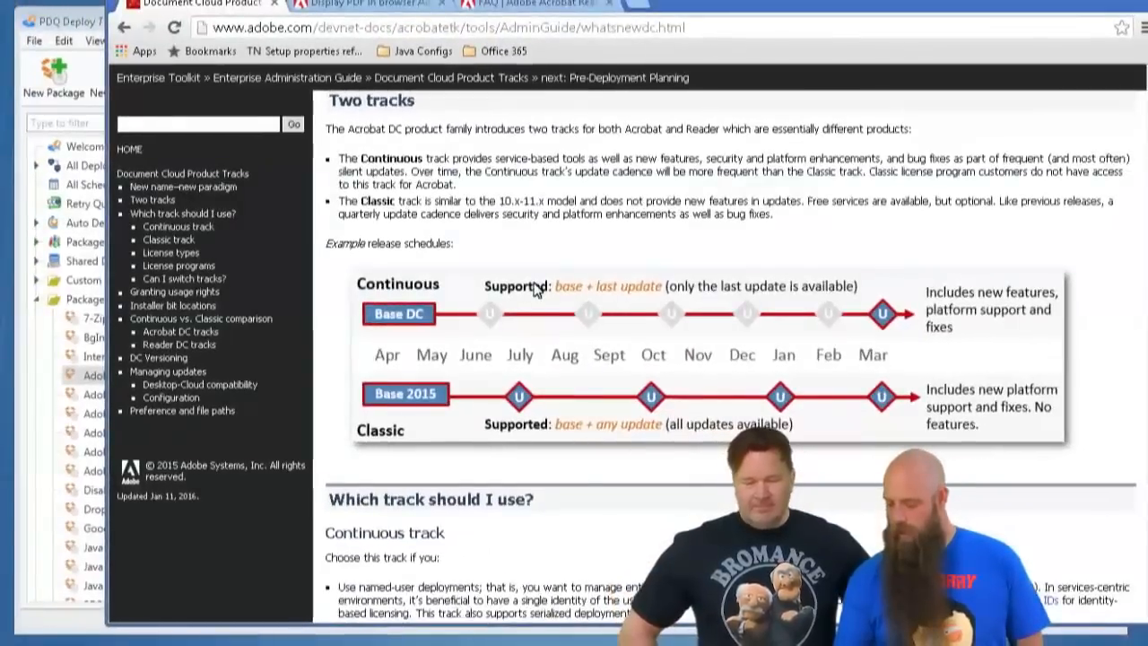
{"action": "scroll", "coordinate": [622, 372], "scroll_direction": "down", "scroll_amount": 1}
{"action": "scroll", "coordinate": [622, 372], "scroll_direction": "down", "scroll_amount": 2}
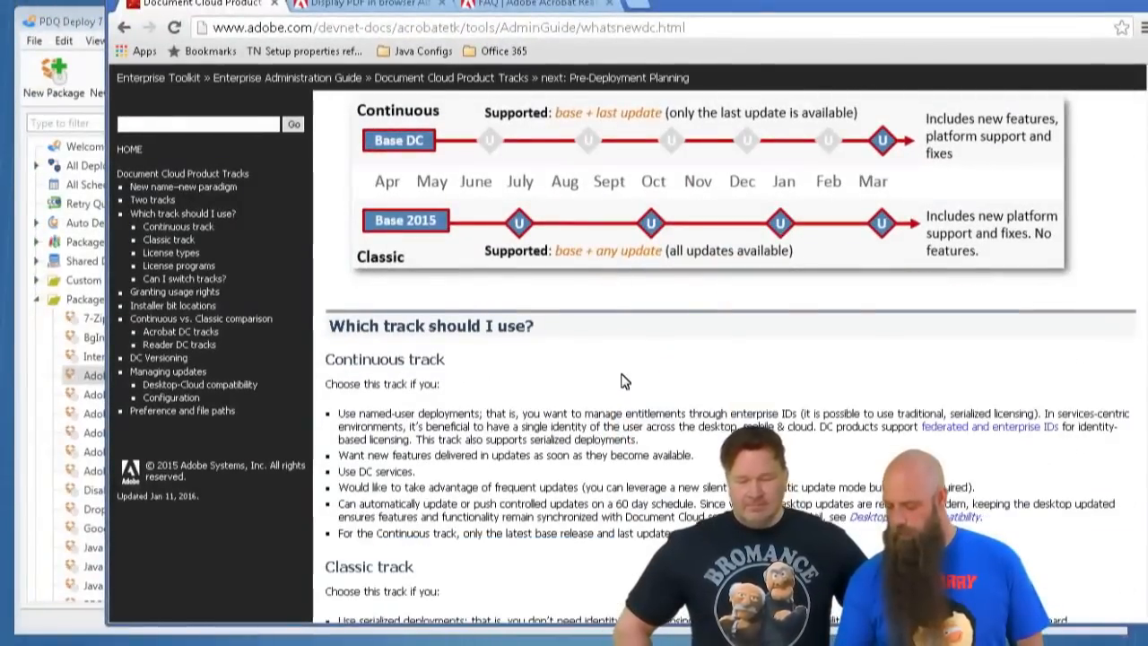
{"action": "scroll", "coordinate": [608, 321], "scroll_direction": "down", "scroll_amount": 1}
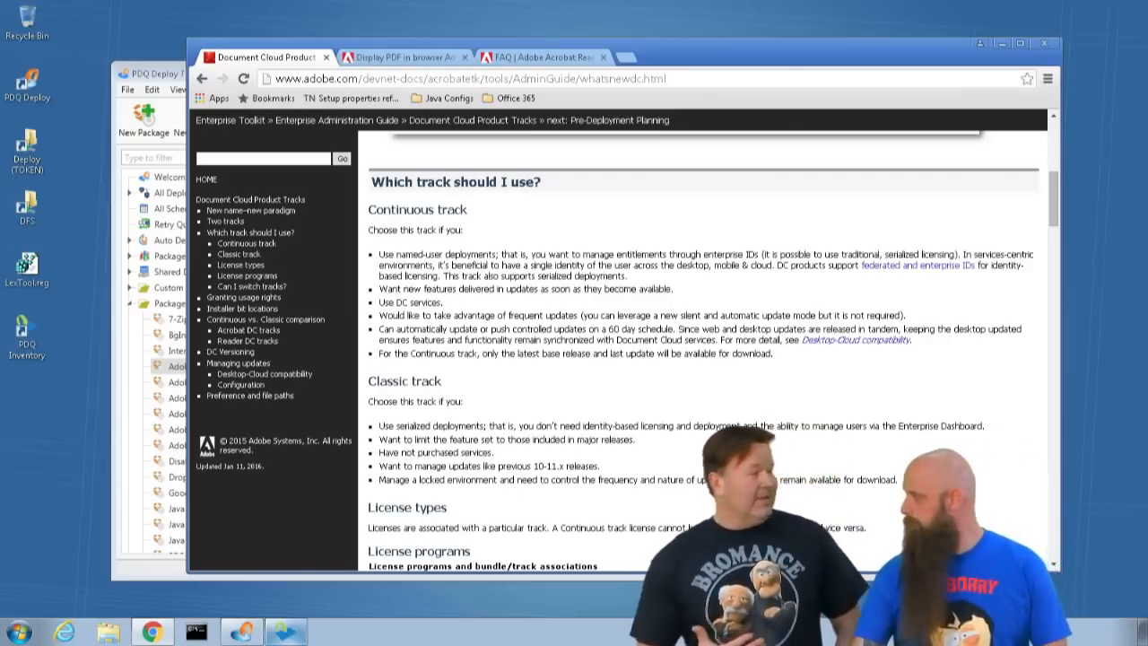
{"action": "mouse_move", "coordinate": [261, 638]}
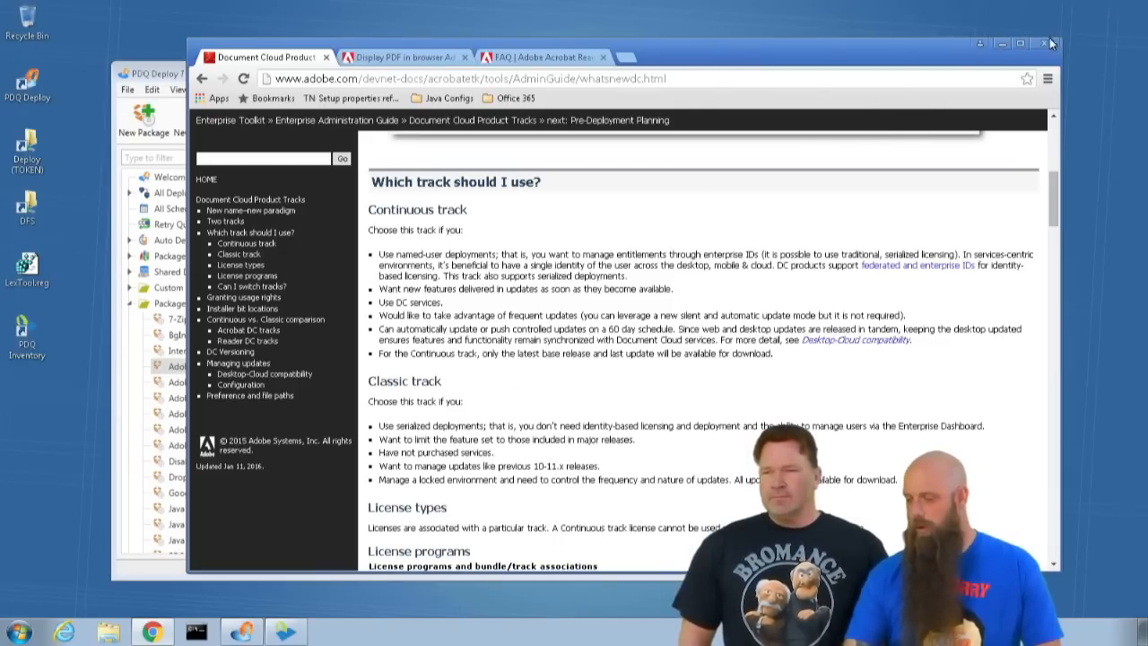
{"action": "left_click", "coordinate": [1002, 43]}
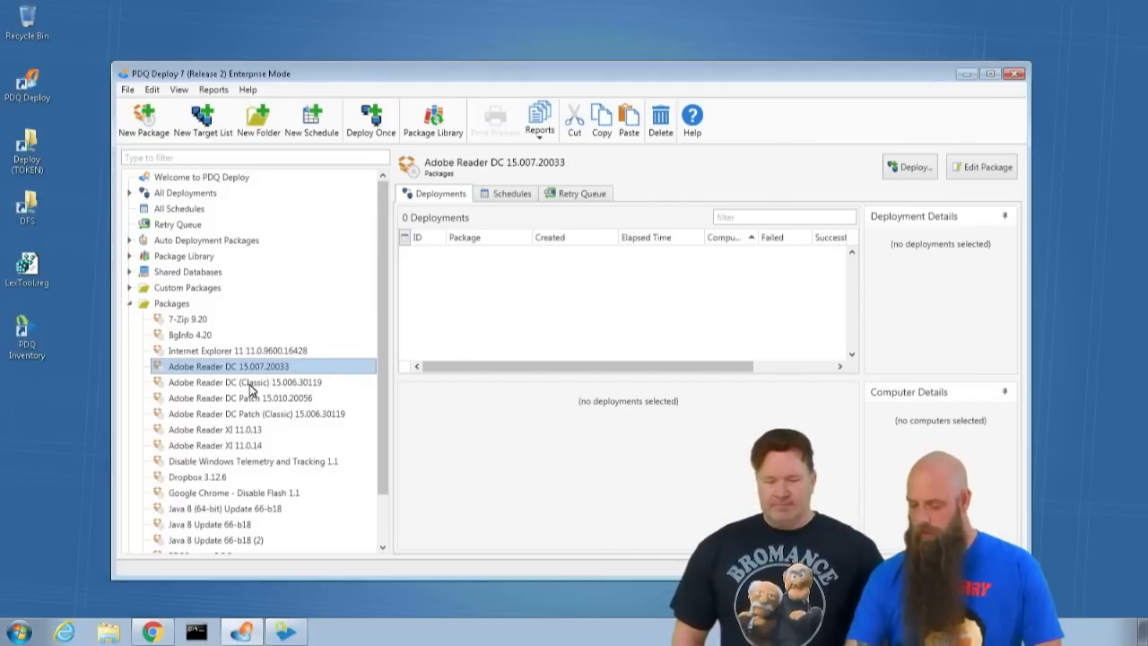
- View the Adobe Reader DC (Classic) entry in the Package Library and open its downloaded 15.006.30119 package
{"action": "left_click", "coordinate": [183, 256]}
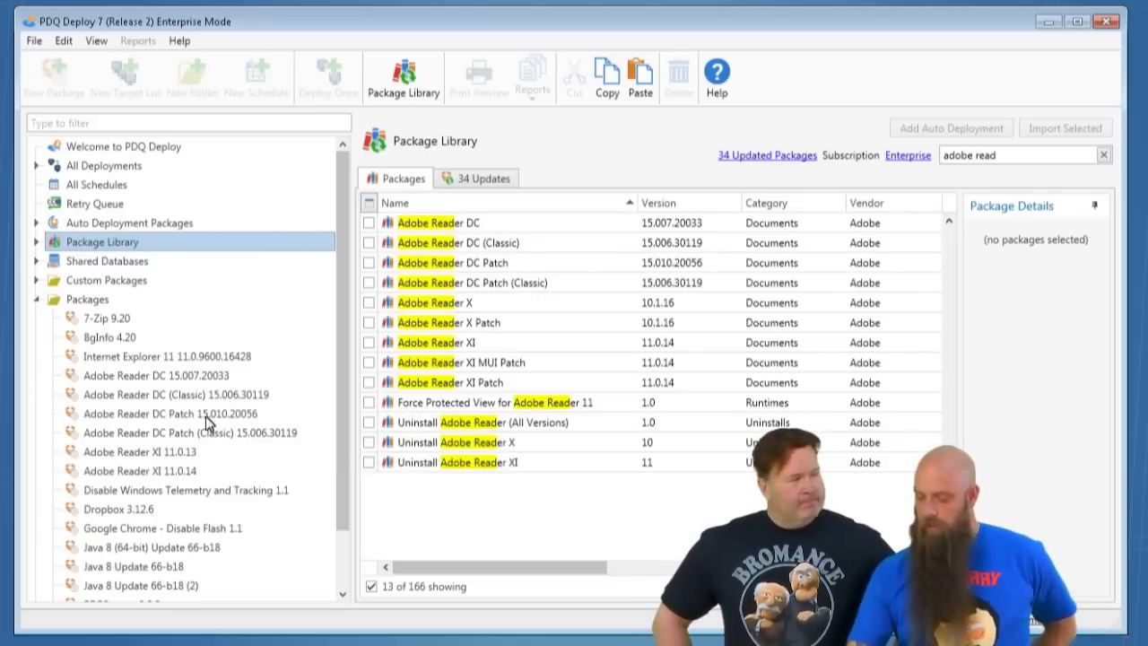
{"action": "left_click", "coordinate": [467, 251]}
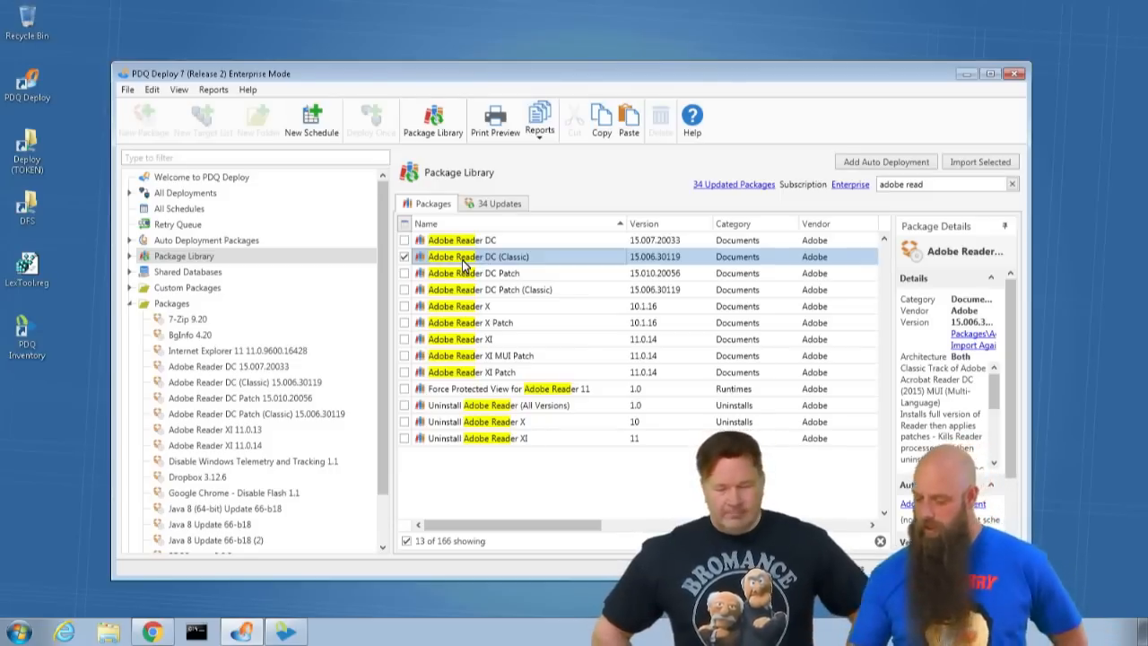
{"action": "left_click", "coordinate": [246, 384]}
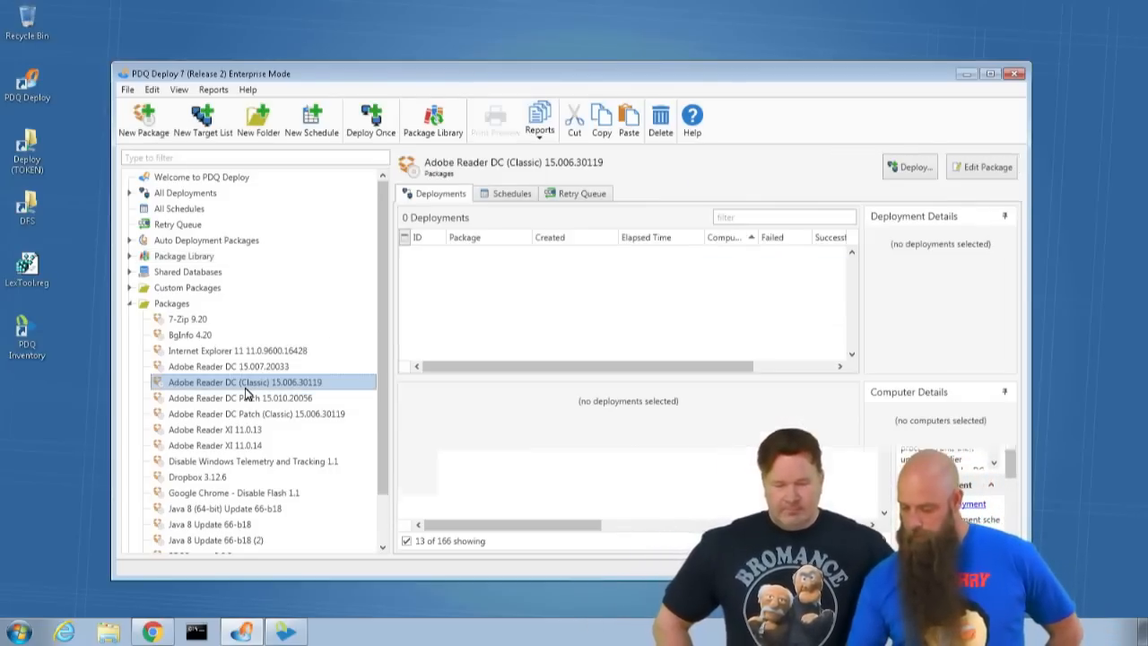
{"action": "double_click", "coordinate": [246, 391]}
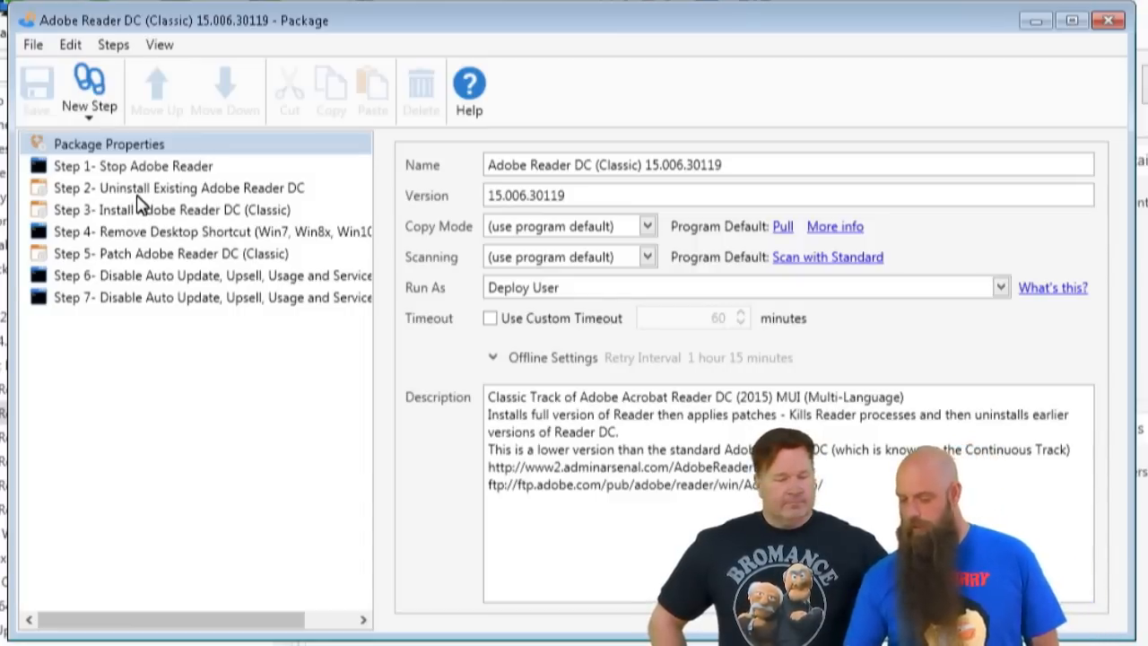
- Review the details of the Classic package's uninstall, install and patch steps, and close the package window
{"action": "left_click", "coordinate": [137, 196]}
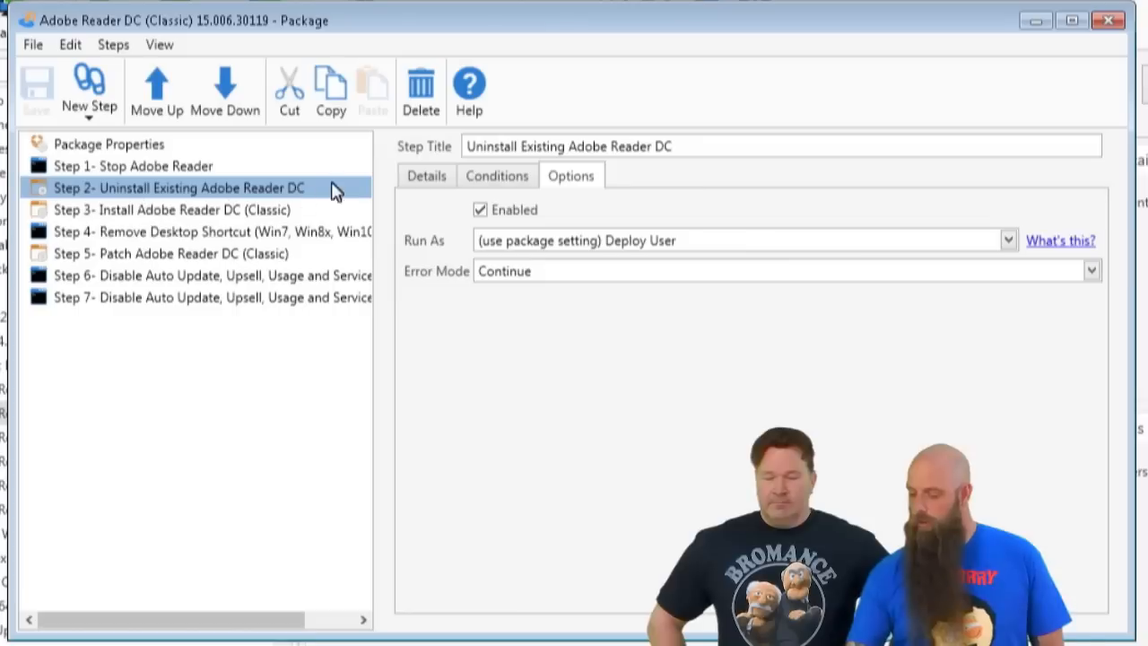
{"action": "left_click", "coordinate": [426, 176]}
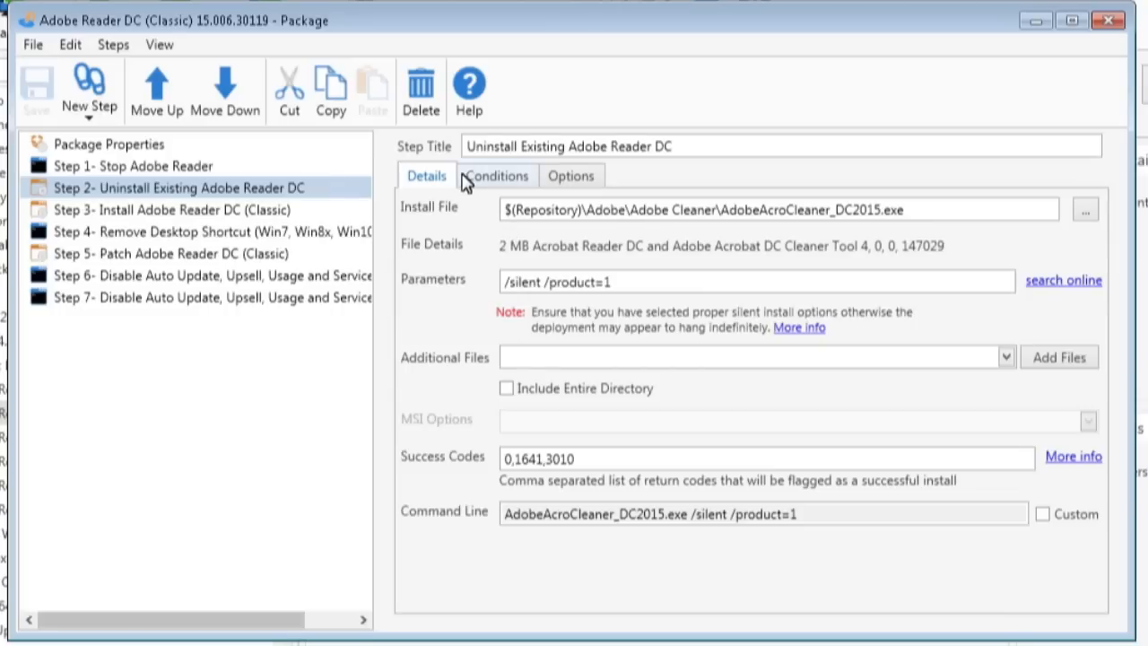
{"action": "left_click", "coordinate": [211, 213]}
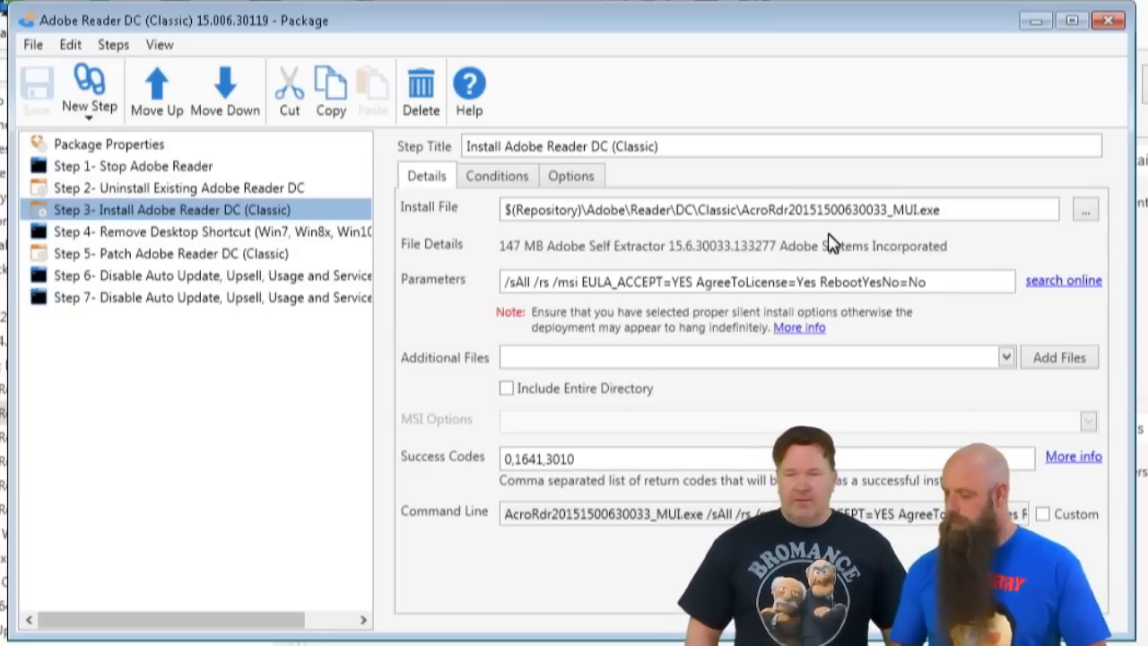
{"action": "left_click", "coordinate": [121, 256]}
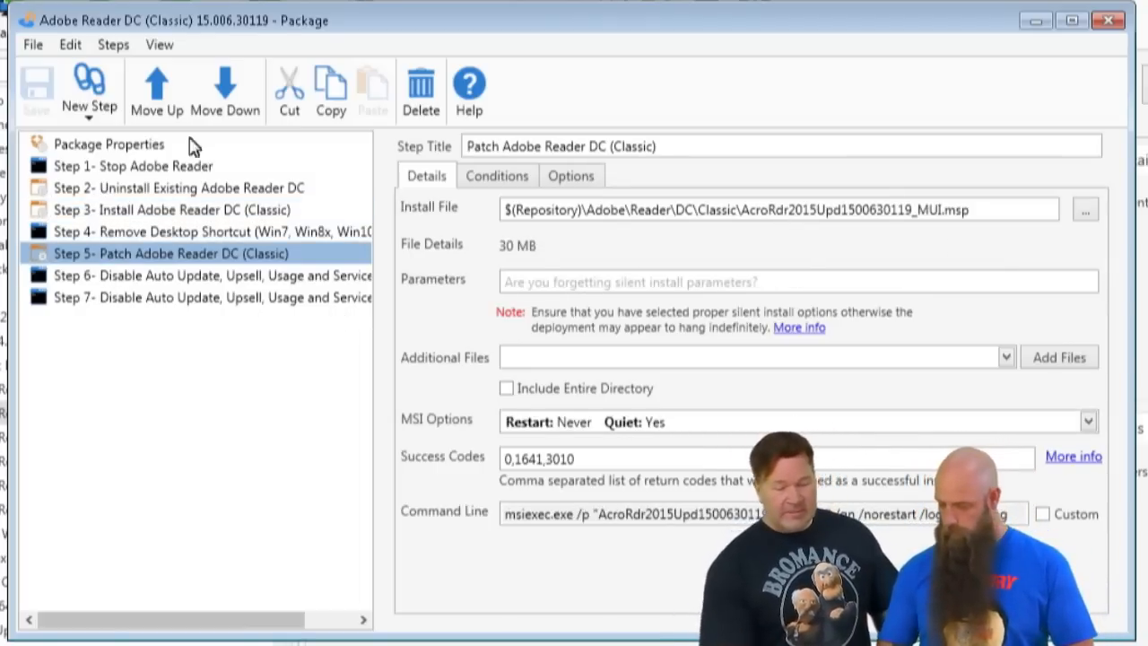
{"action": "left_click", "coordinate": [172, 214]}
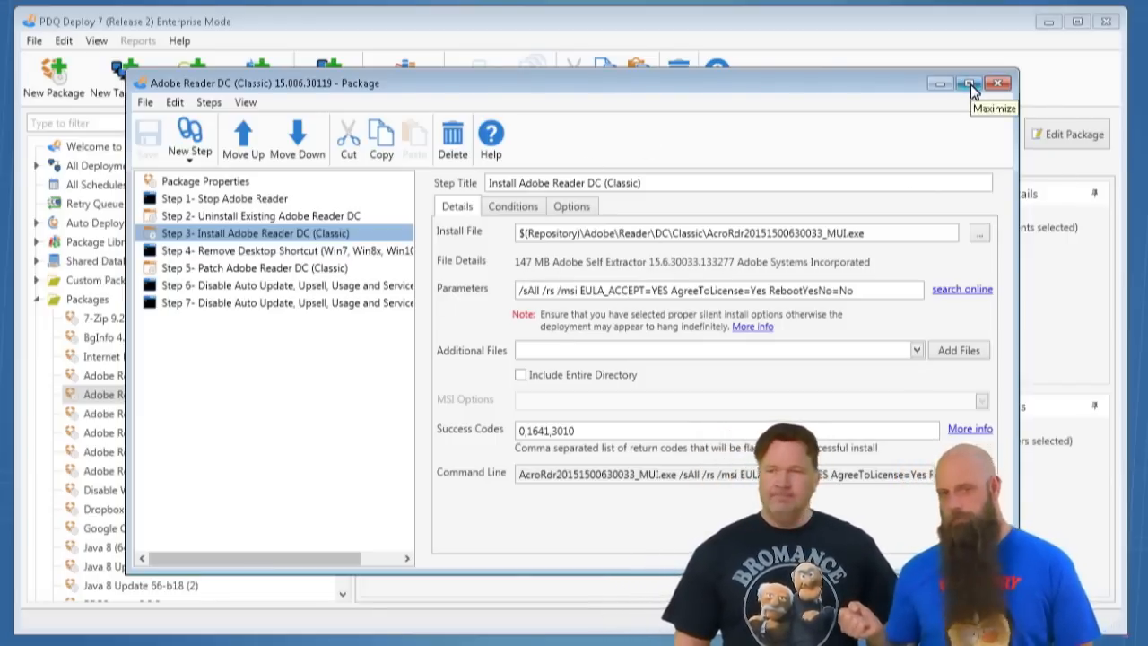
{"action": "left_click", "coordinate": [999, 85]}
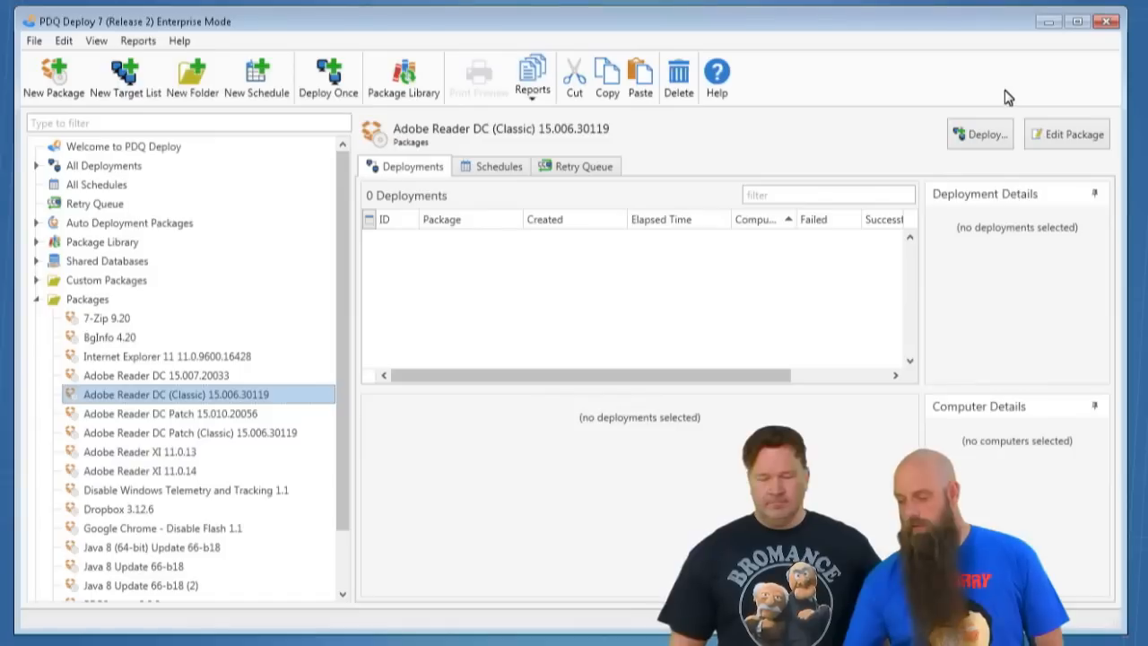
- Open the Adobe Reader DC Patch (Classic) package, review its properties and its patch, shortcut removal and 32-bit auto-update steps, and close it
{"action": "double_click", "coordinate": [183, 433]}
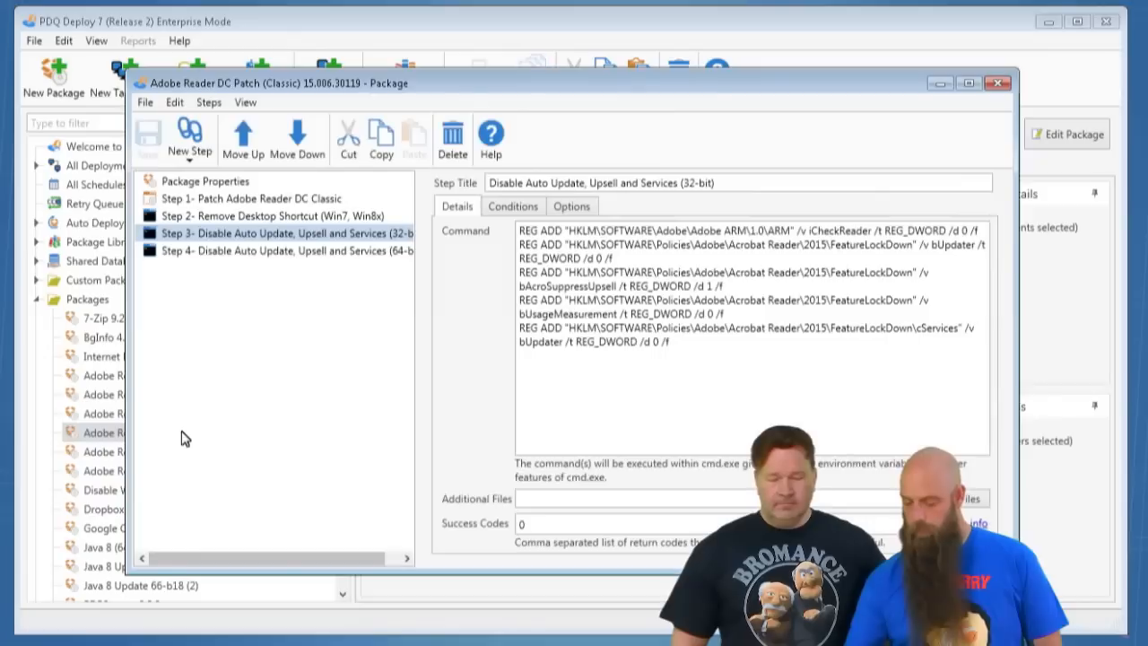
{"action": "left_click", "coordinate": [181, 185]}
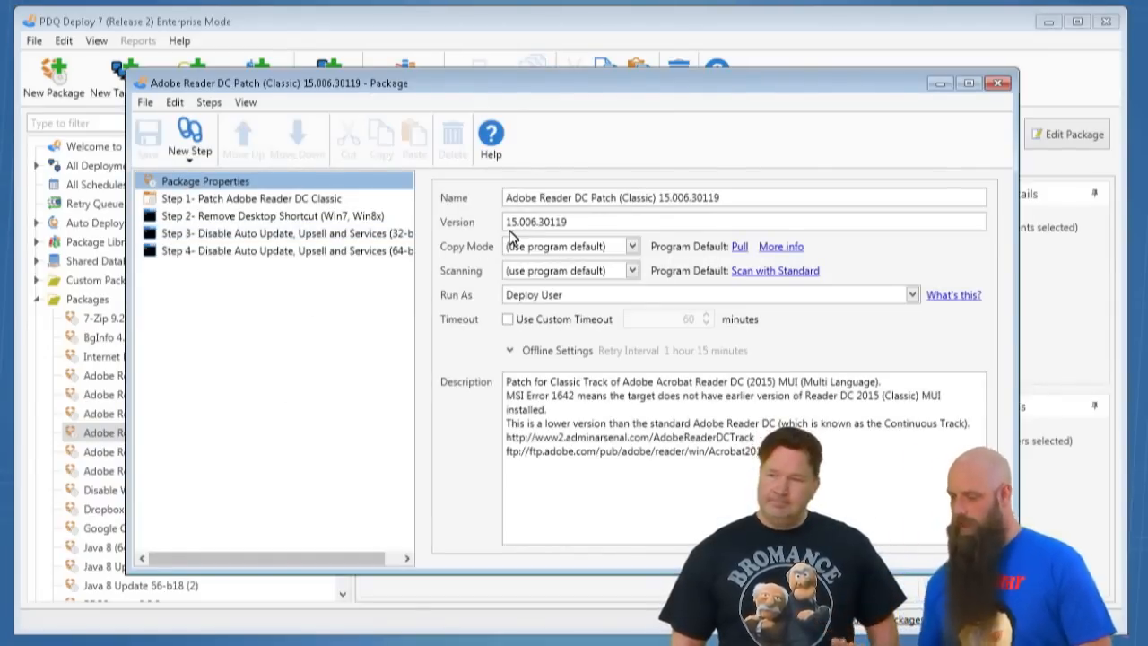
{"action": "left_click", "coordinate": [277, 199]}
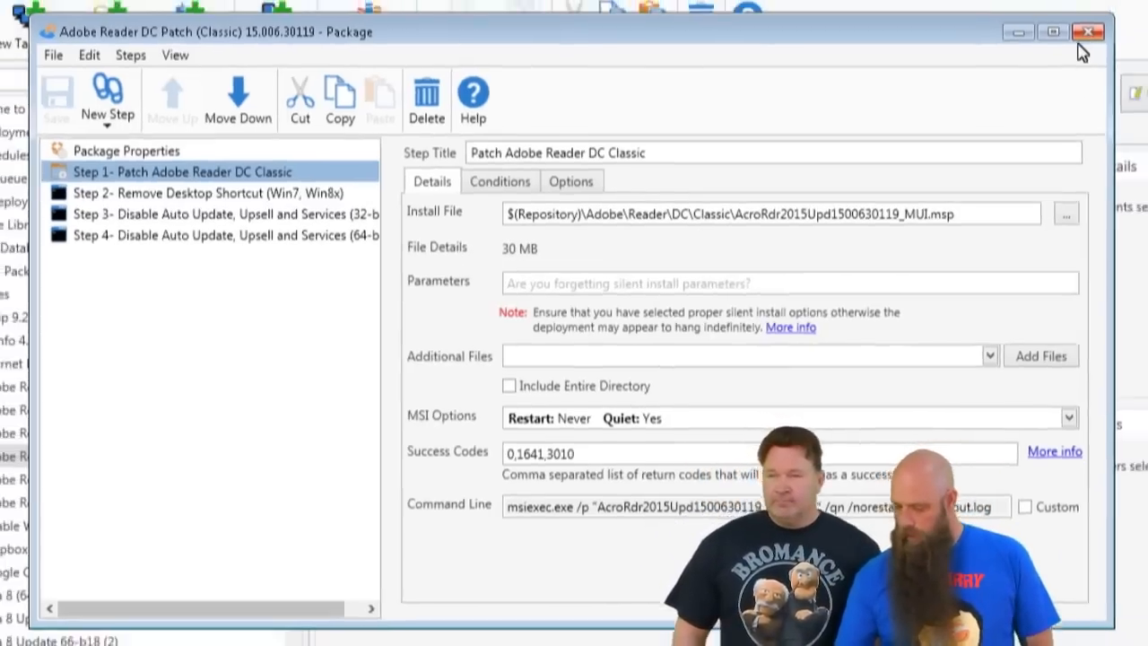
{"action": "left_click", "coordinate": [211, 194]}
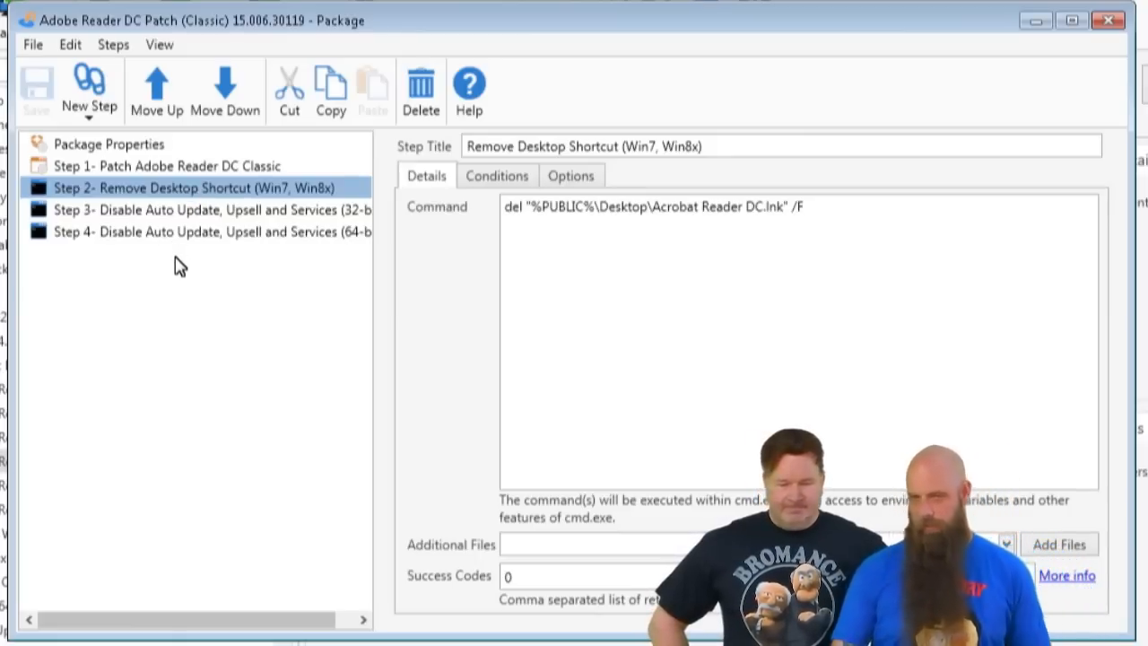
{"action": "left_click", "coordinate": [155, 215]}
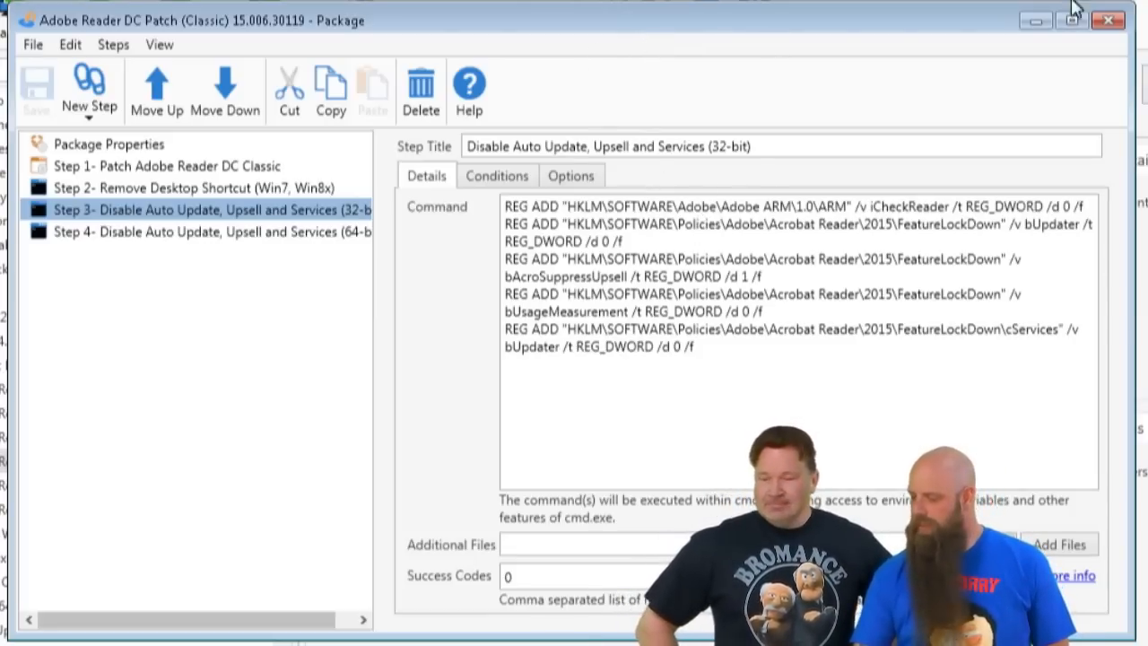
{"action": "left_click", "coordinate": [1109, 20]}
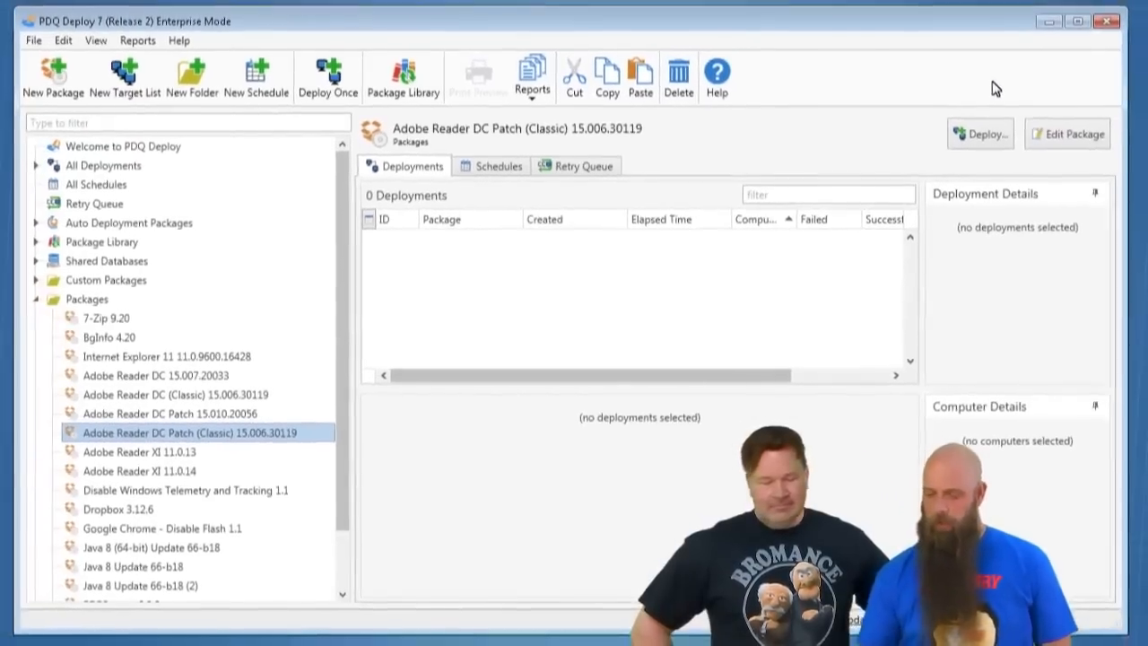
- Switch to PDQ Inventory and expand the Collection Library through Applications, PDF Apps and PDF Readers down to the Adobe Reader collections
{"action": "left_click", "coordinate": [282, 633]}
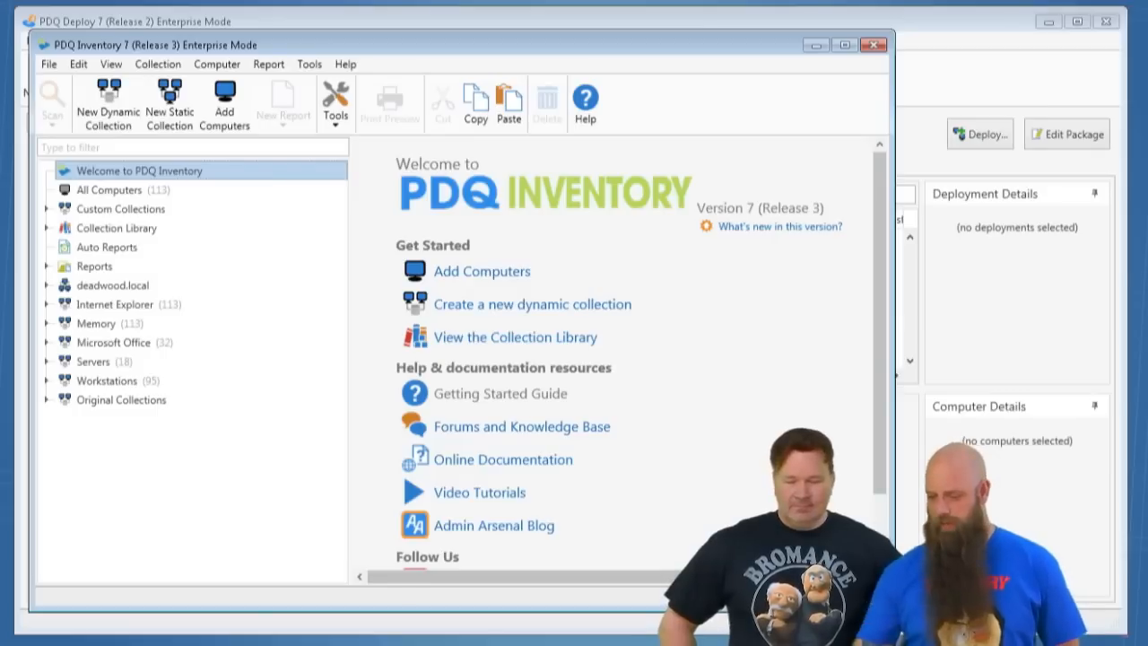
{"action": "left_click", "coordinate": [48, 228]}
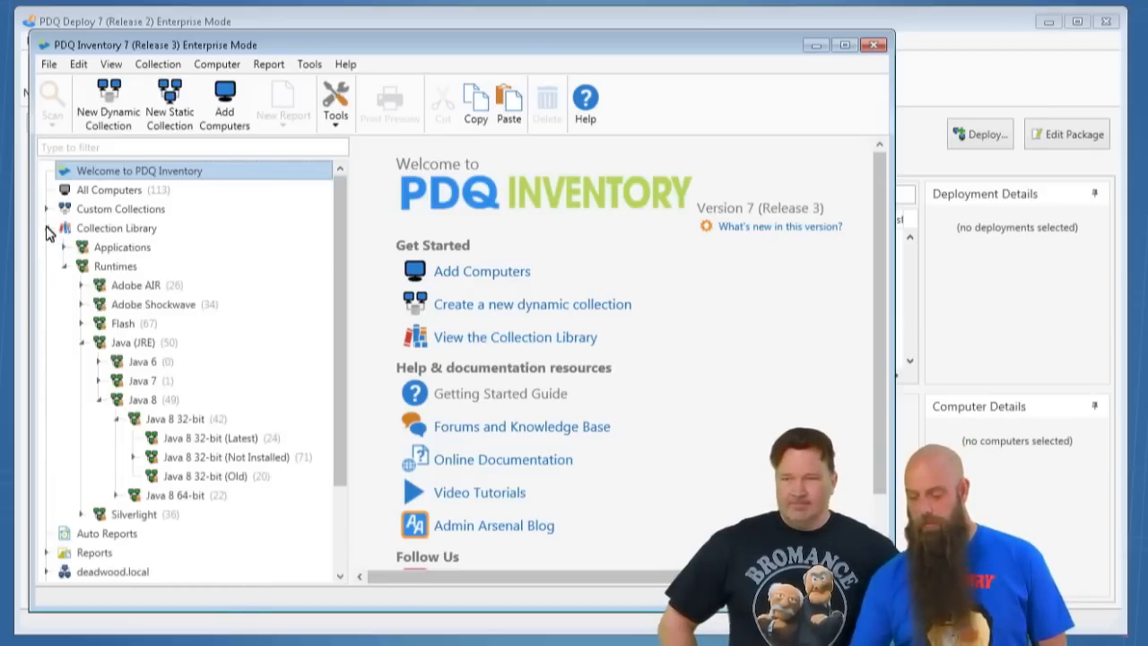
{"action": "left_click", "coordinate": [64, 267]}
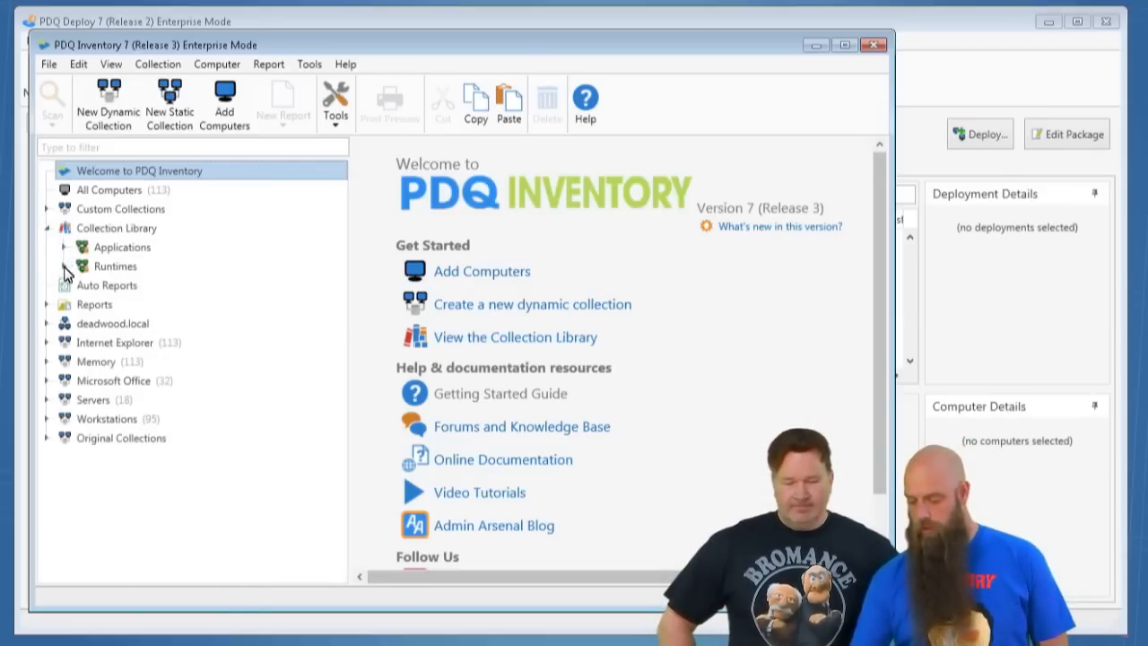
{"action": "left_click", "coordinate": [64, 247]}
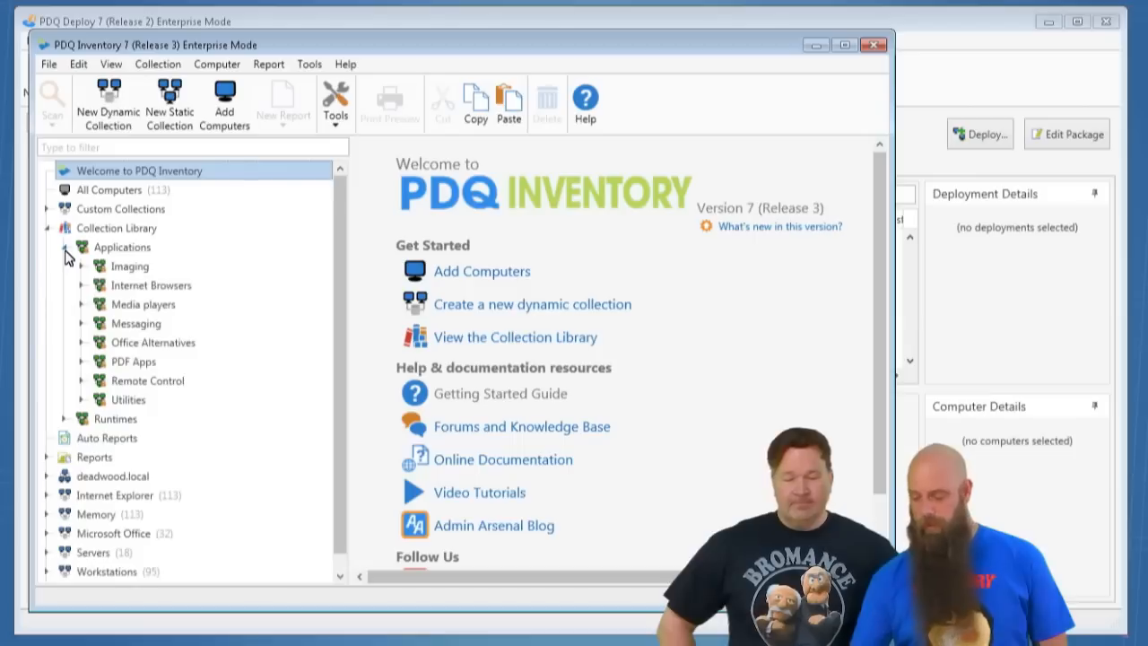
{"action": "left_click", "coordinate": [81, 362]}
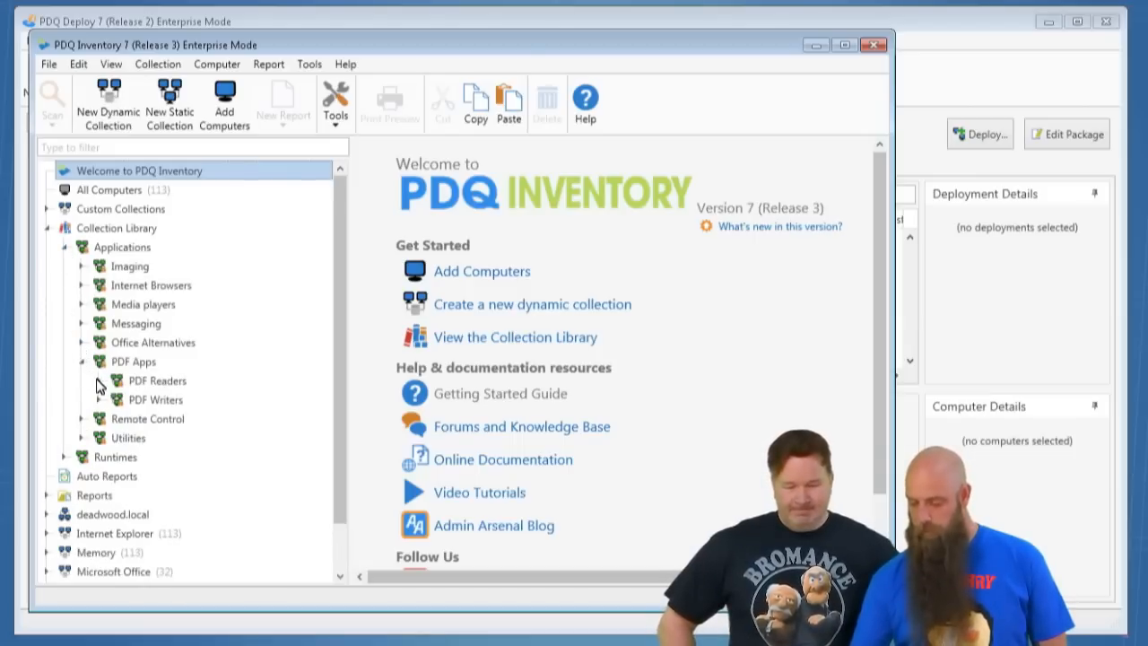
{"action": "left_click", "coordinate": [98, 382]}
{"action": "left_click", "coordinate": [116, 400]}
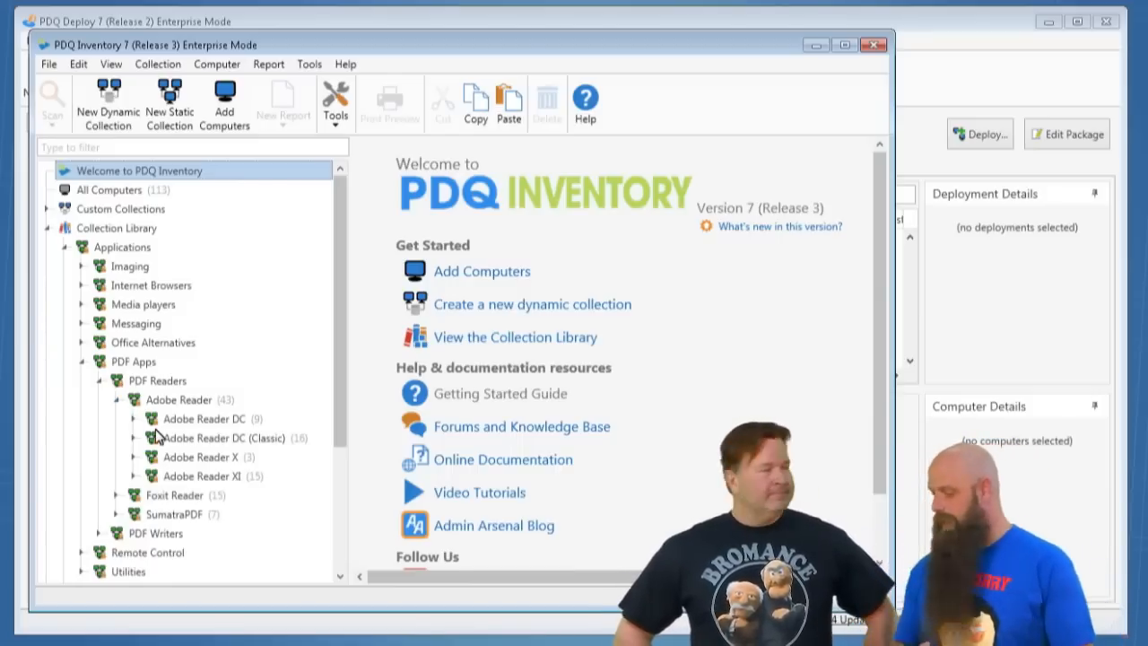
- View the computers in the Adobe Reader DC, Adobe Reader DC (Latest) and Adobe Reader DC (Classic) collections, expanding their subcollections
{"action": "left_click", "coordinate": [223, 422]}
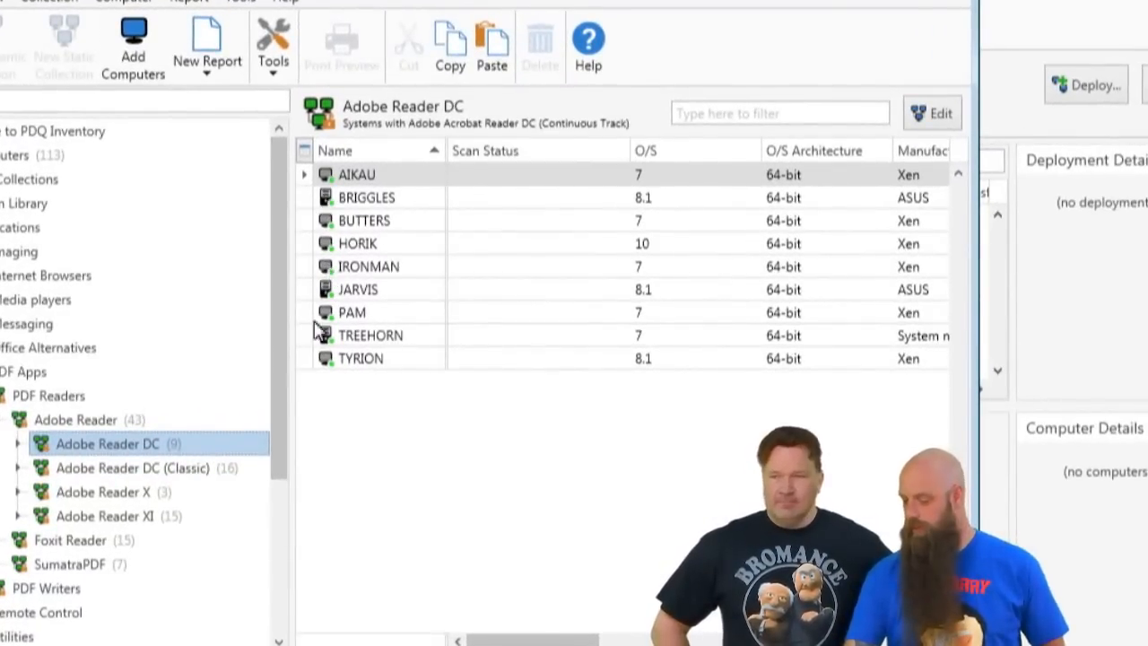
{"action": "left_click", "coordinate": [19, 443]}
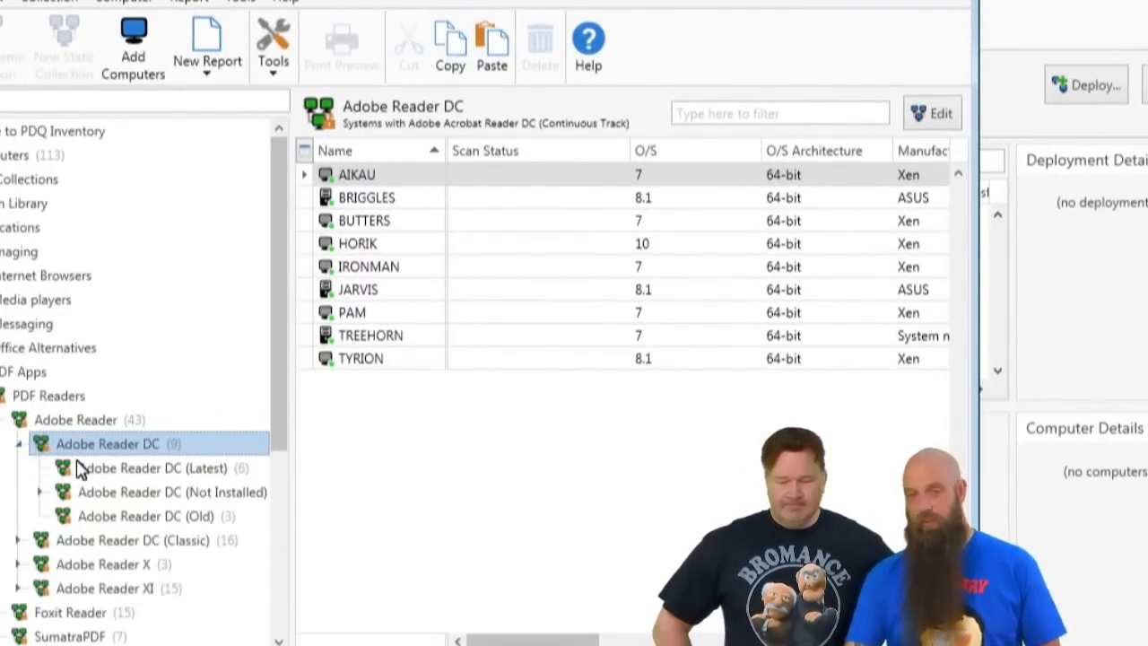
{"action": "left_click", "coordinate": [122, 477]}
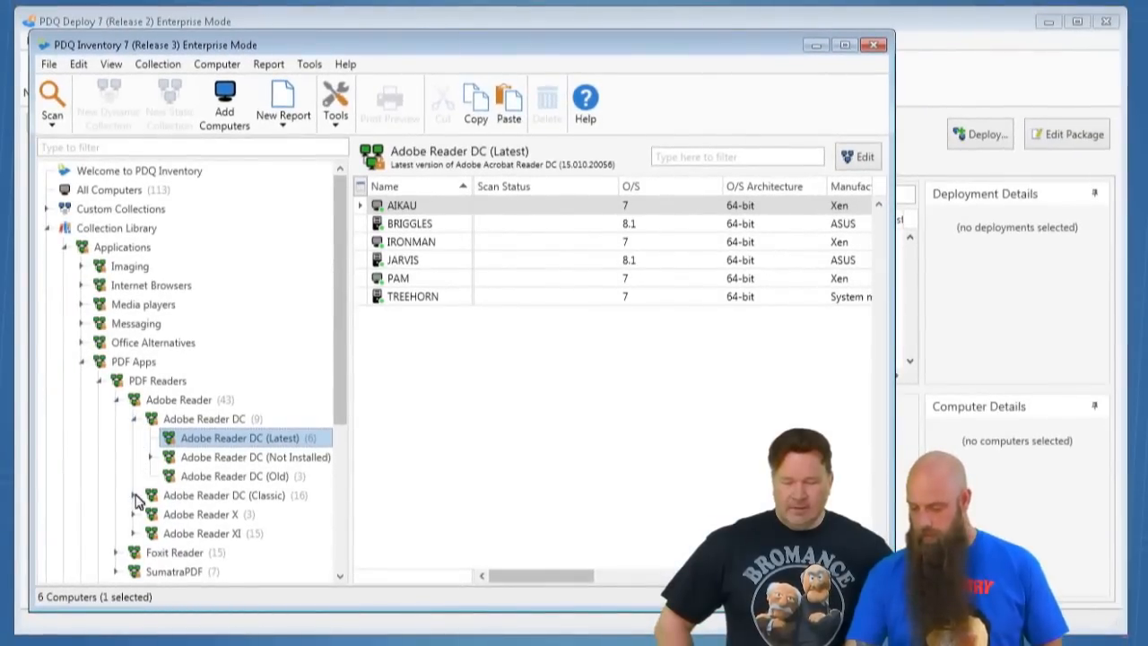
{"action": "left_click", "coordinate": [56, 524]}
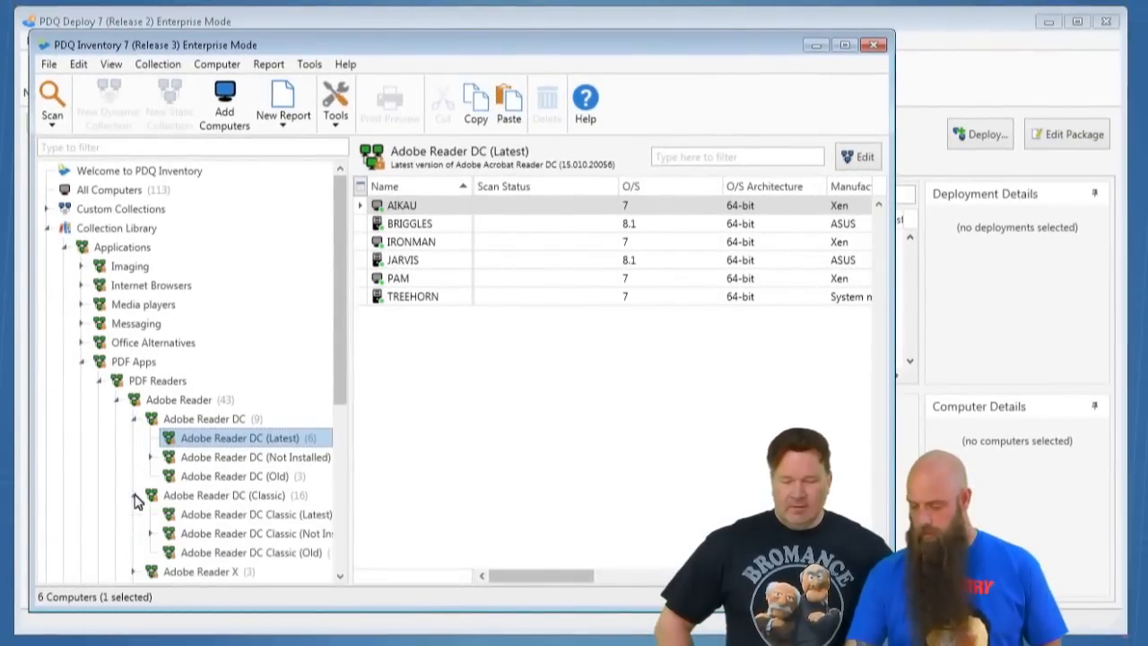
{"action": "left_click", "coordinate": [217, 499]}
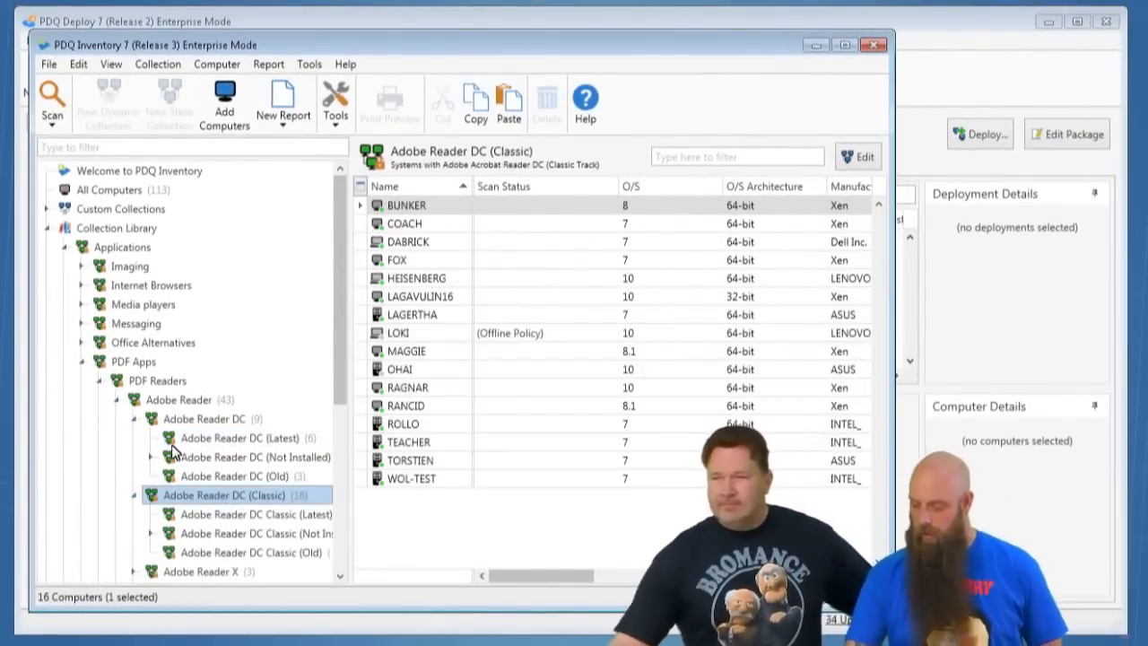
- Open the computer FOX from the Classic collection, filter its applications by "reader", and move its window slightly aside
{"action": "left_click", "coordinate": [424, 262]}
{"action": "double_click", "coordinate": [425, 263]}
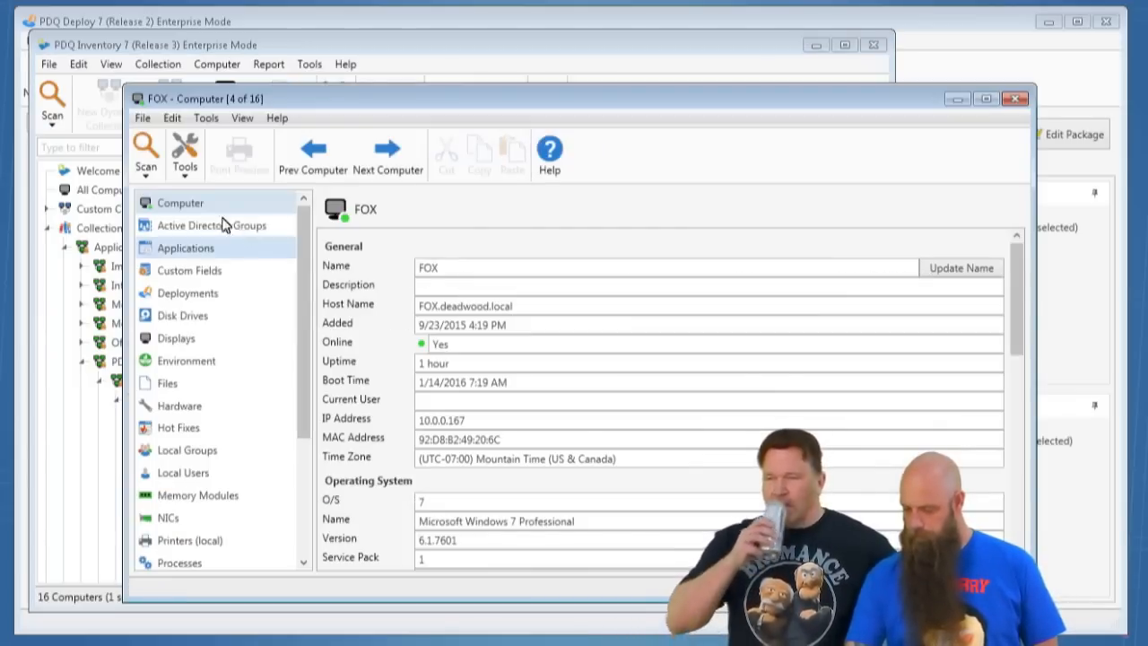
{"action": "left_click", "coordinate": [196, 256]}
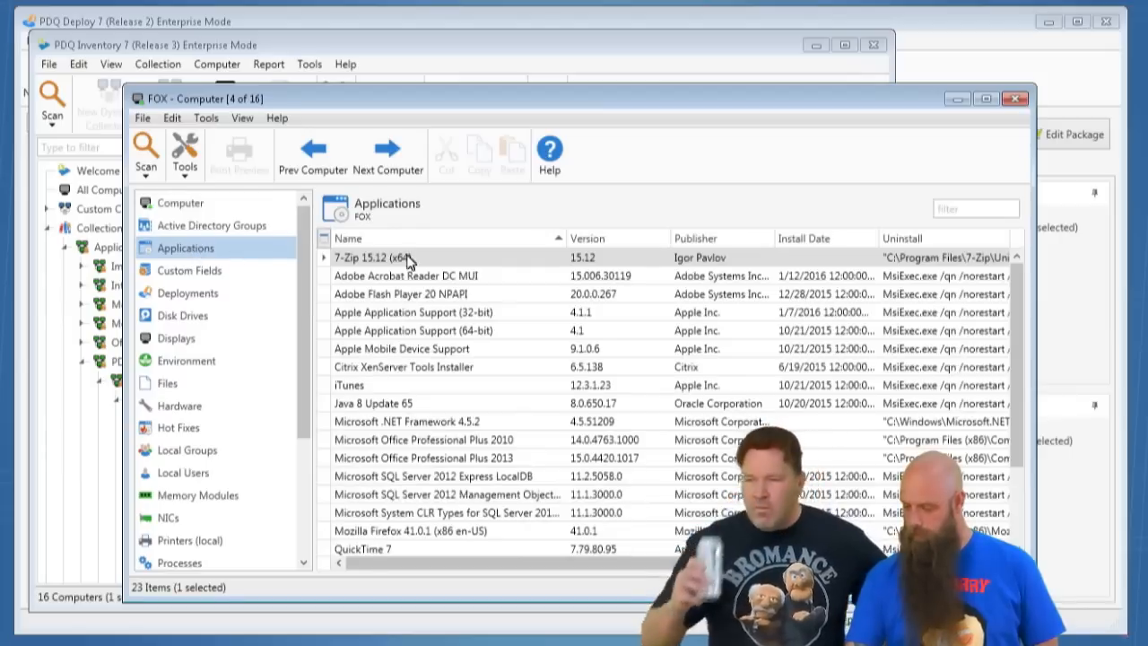
{"action": "left_click", "coordinate": [953, 214]}
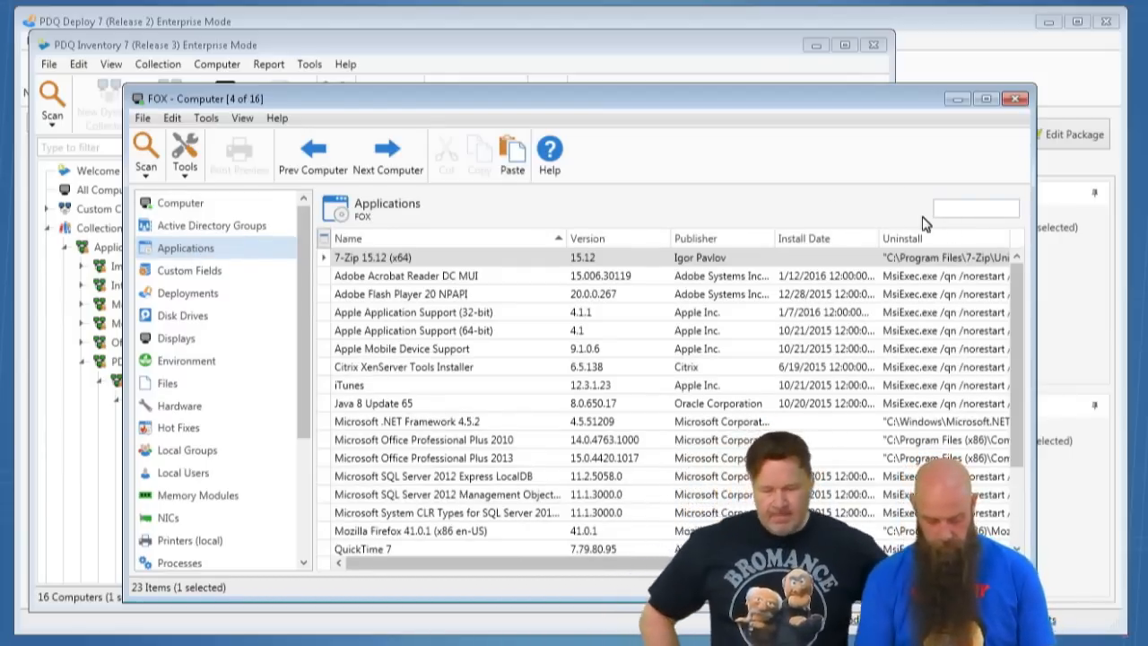
{"action": "type", "text": "reader"}
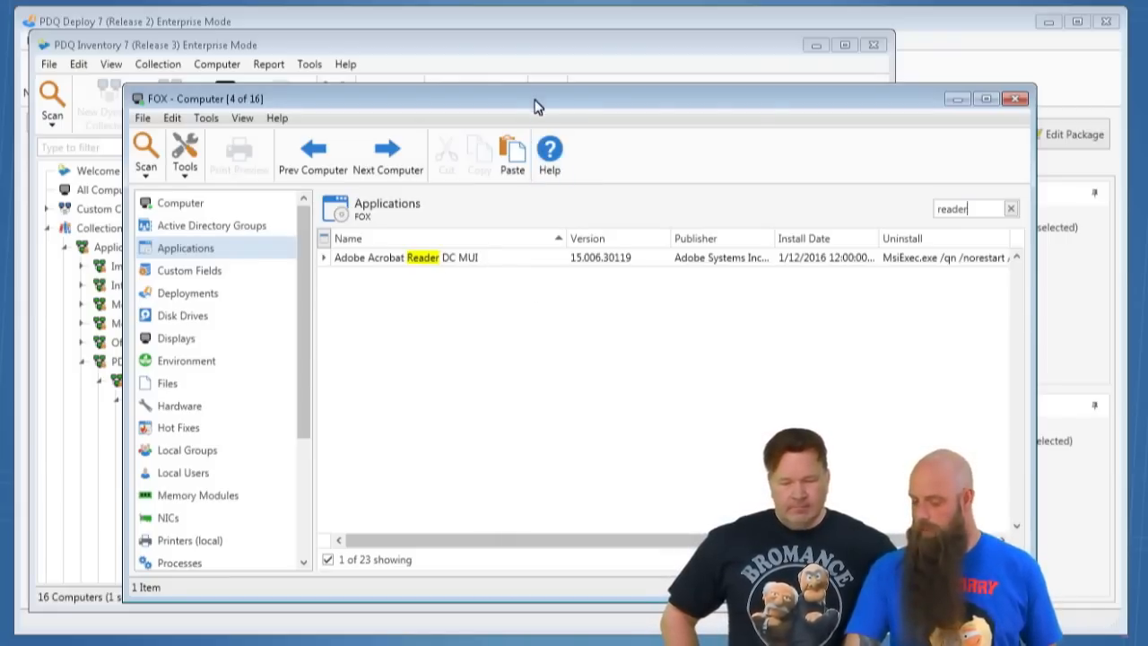
{"action": "left_click_drag", "start_coordinate": [533, 102], "coordinate": [534, 129]}
- Return to the collections and open the computer PAM from Adobe Reader DC (Latest) to check its installed Reader version
{"action": "left_click", "coordinate": [421, 51]}
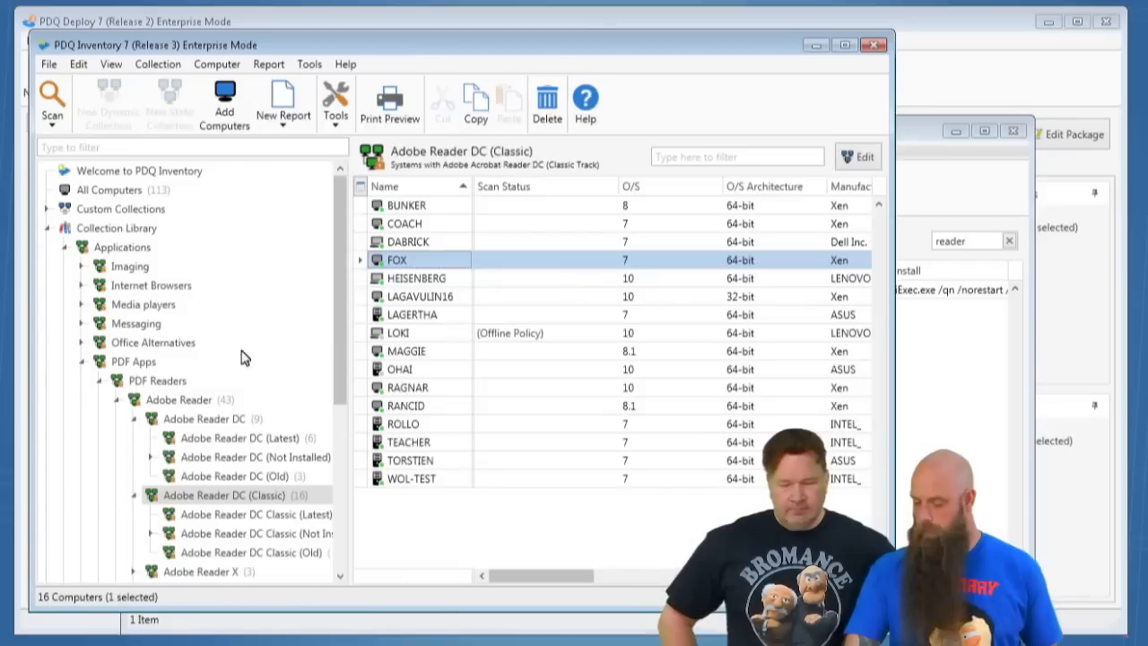
{"action": "left_click", "coordinate": [215, 439]}
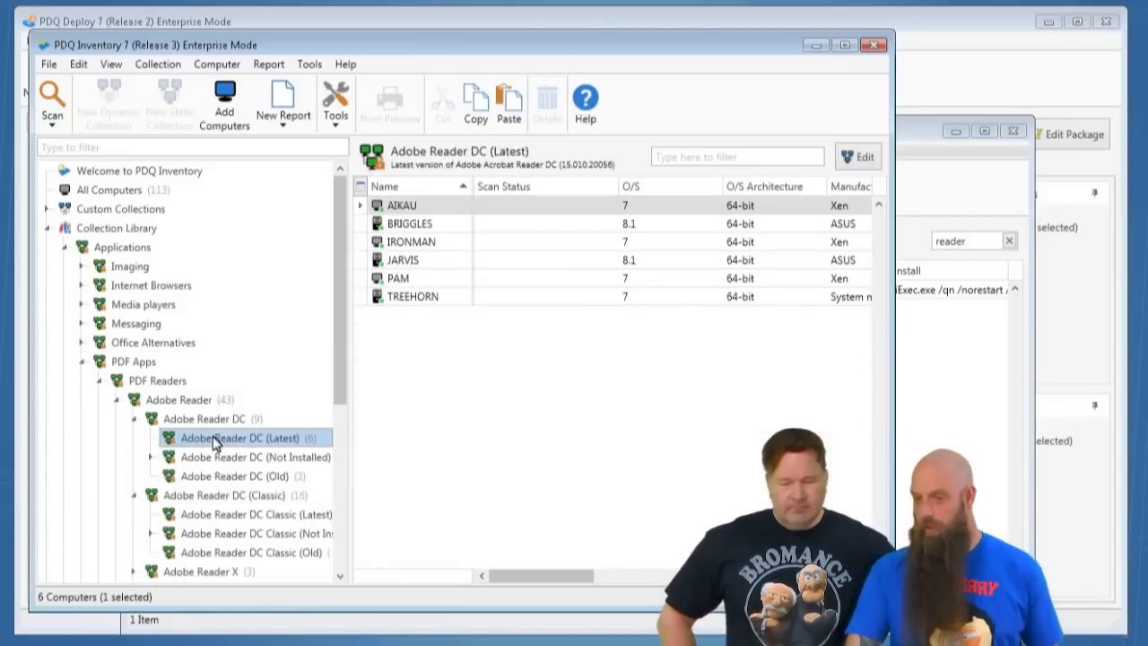
{"action": "double_click", "coordinate": [395, 206]}
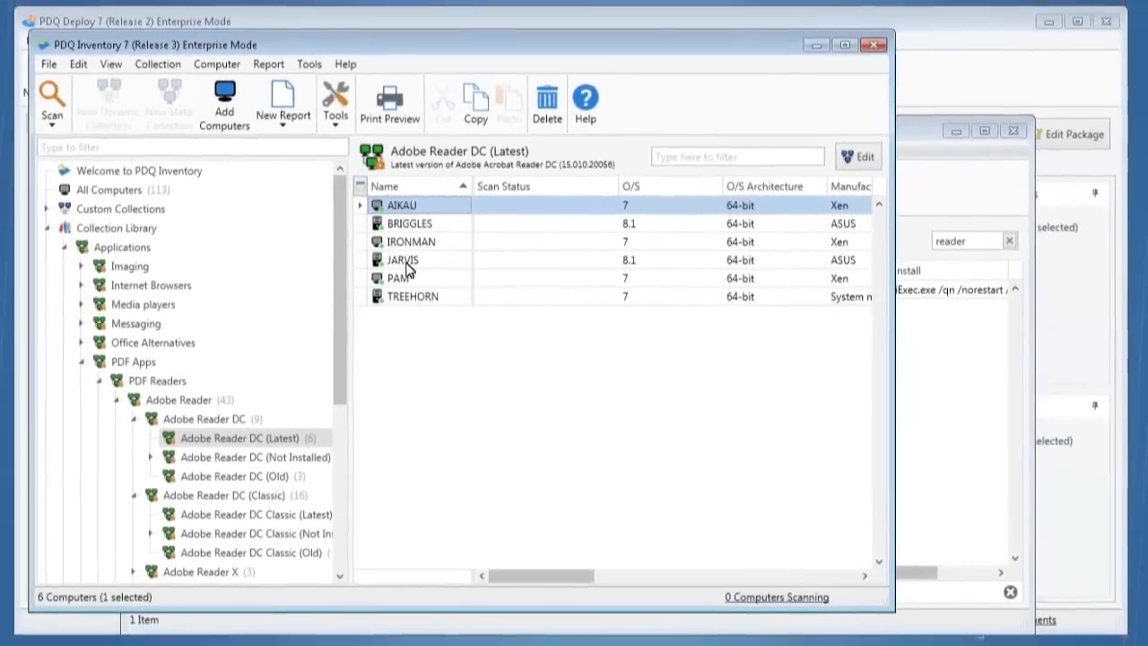
{"action": "left_click", "coordinate": [400, 282]}
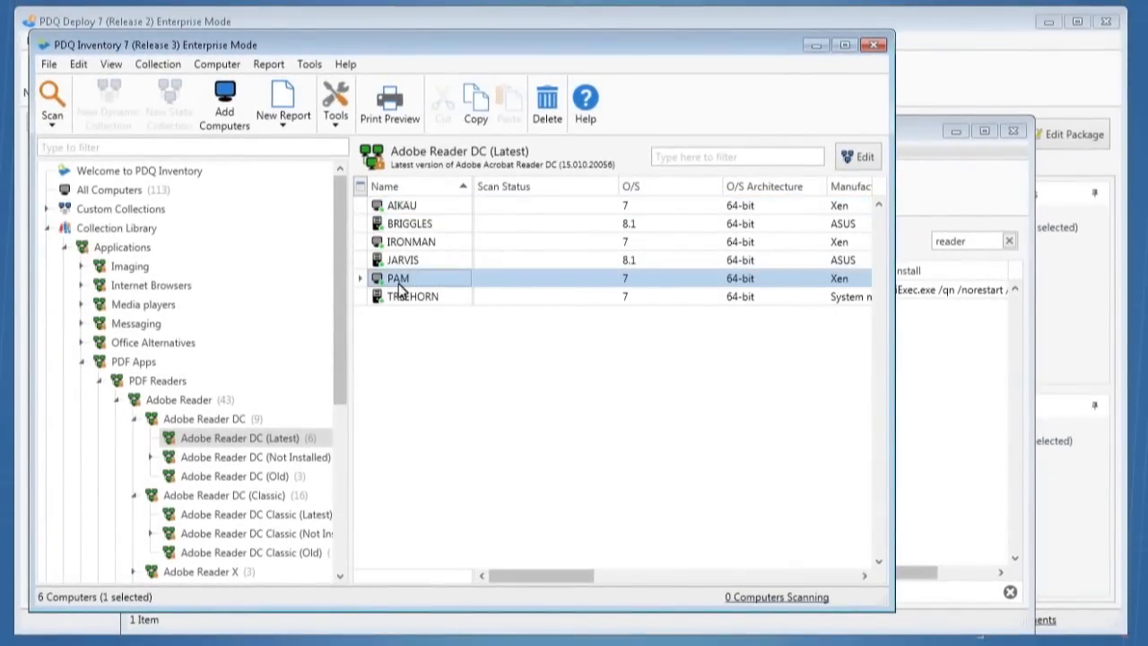
{"action": "double_click", "coordinate": [400, 282]}
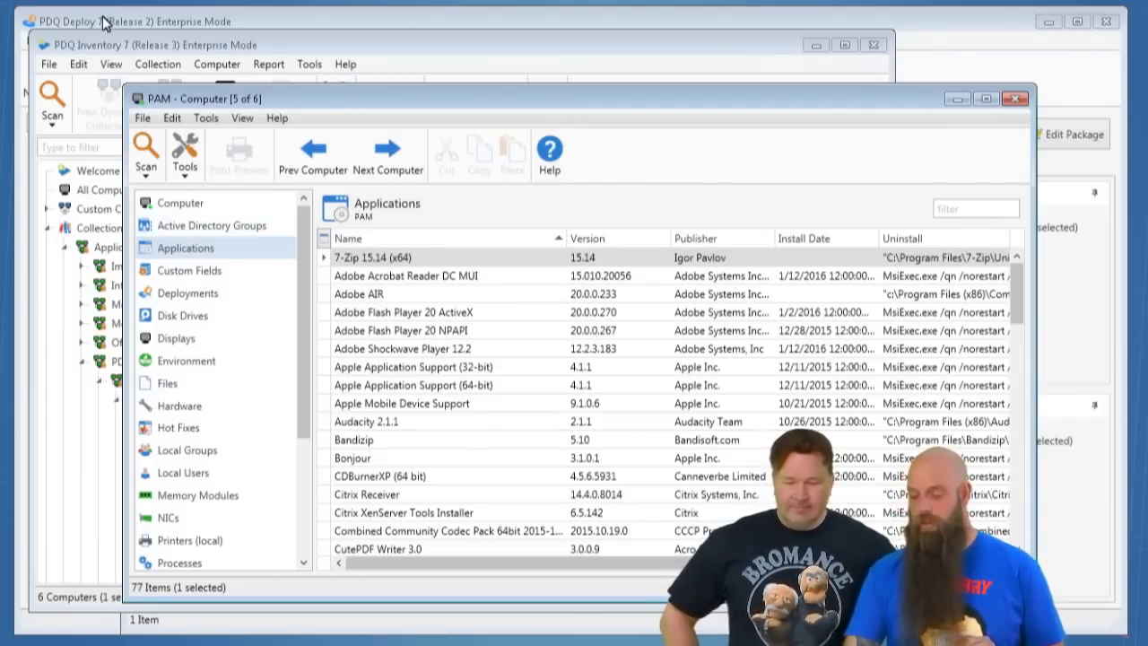
- Switch to PDQ Deploy, open the Adobe Reader DC Patch (Classic) package and read its package properties
{"action": "left_click", "coordinate": [278, 20]}
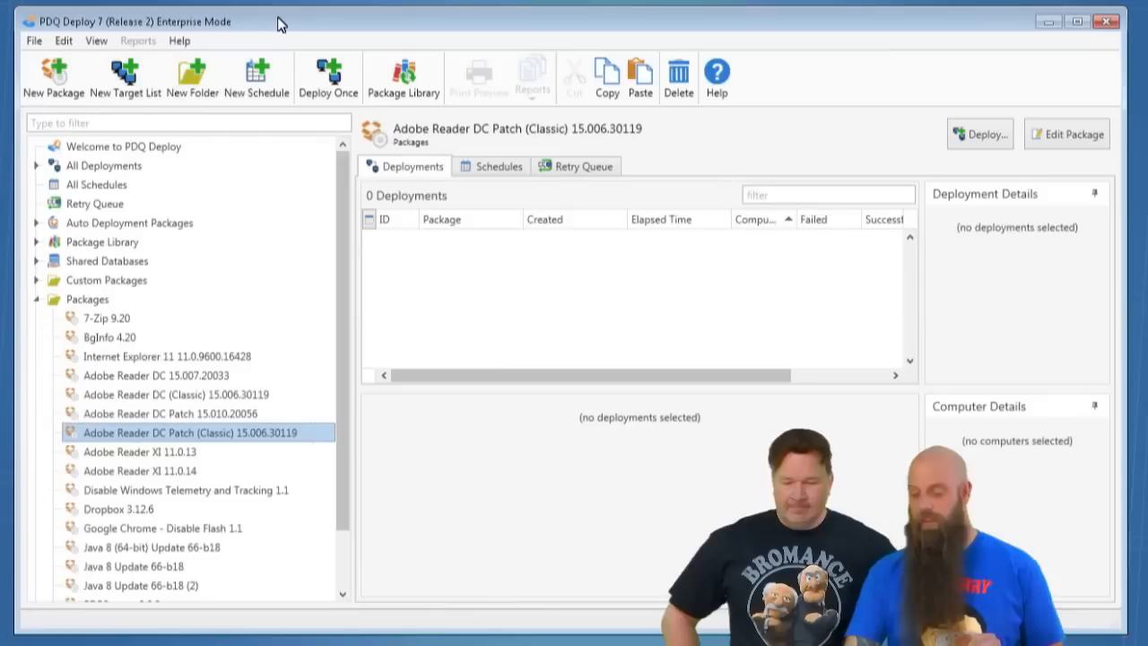
{"action": "double_click", "coordinate": [125, 430]}
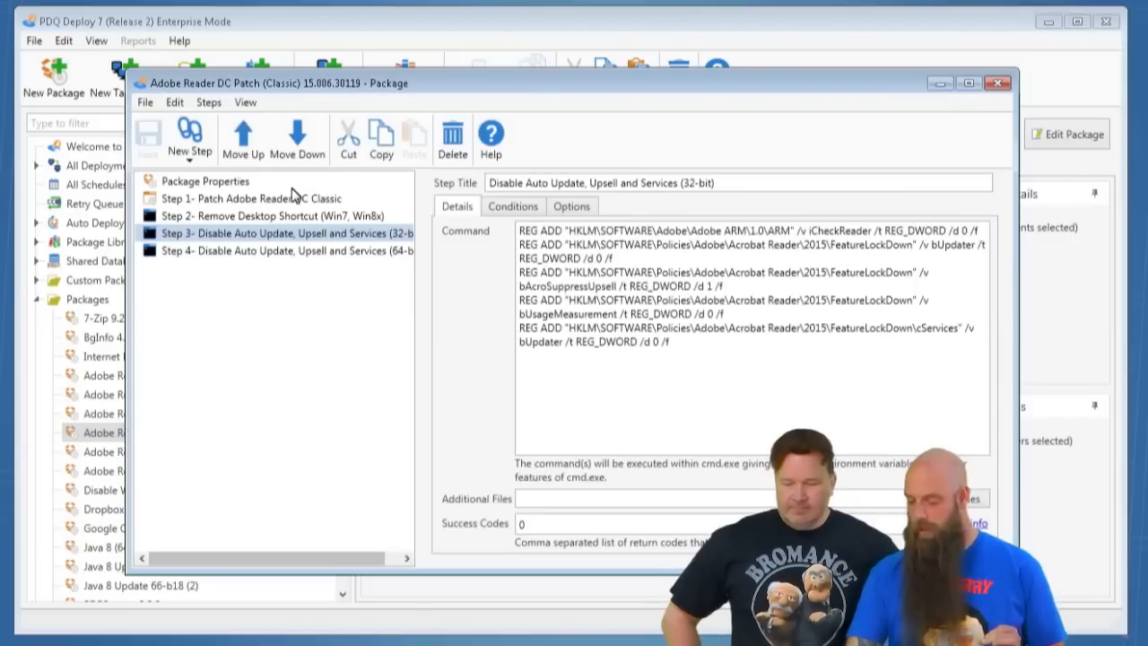
{"action": "left_click", "coordinate": [235, 185]}
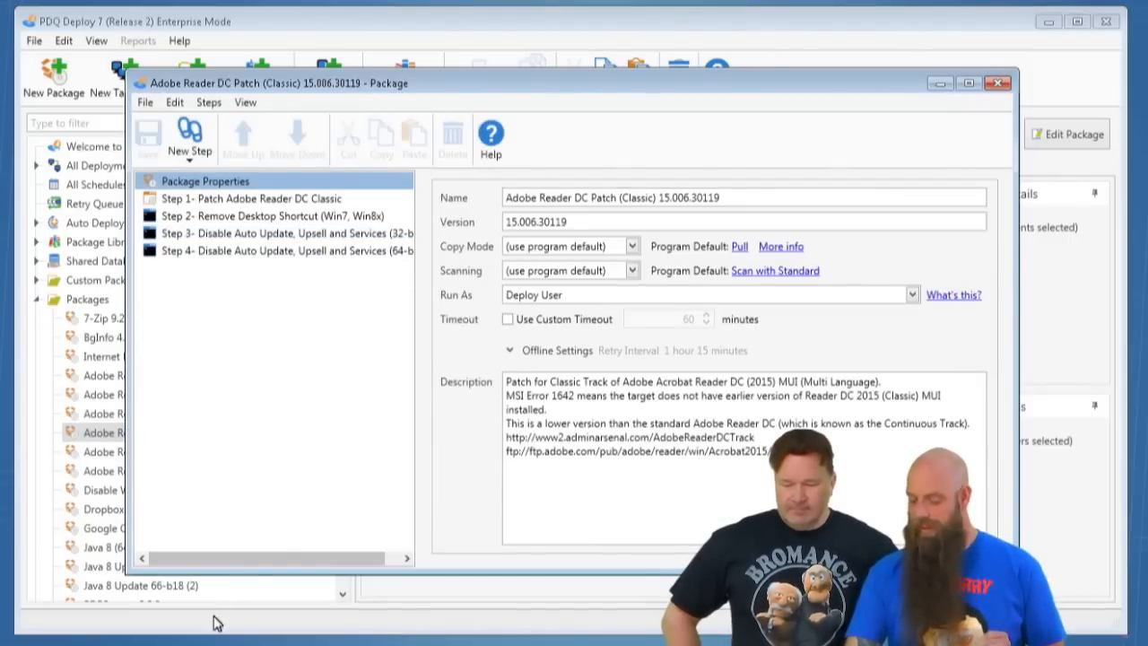
- Switch to Chrome to reread the Continuous and Classic track criteria, minimize it, and close the Classic patch package window
{"action": "left_click", "coordinate": [204, 643]}
{"action": "scroll", "coordinate": [475, 459], "scroll_direction": "down", "scroll_amount": 1}
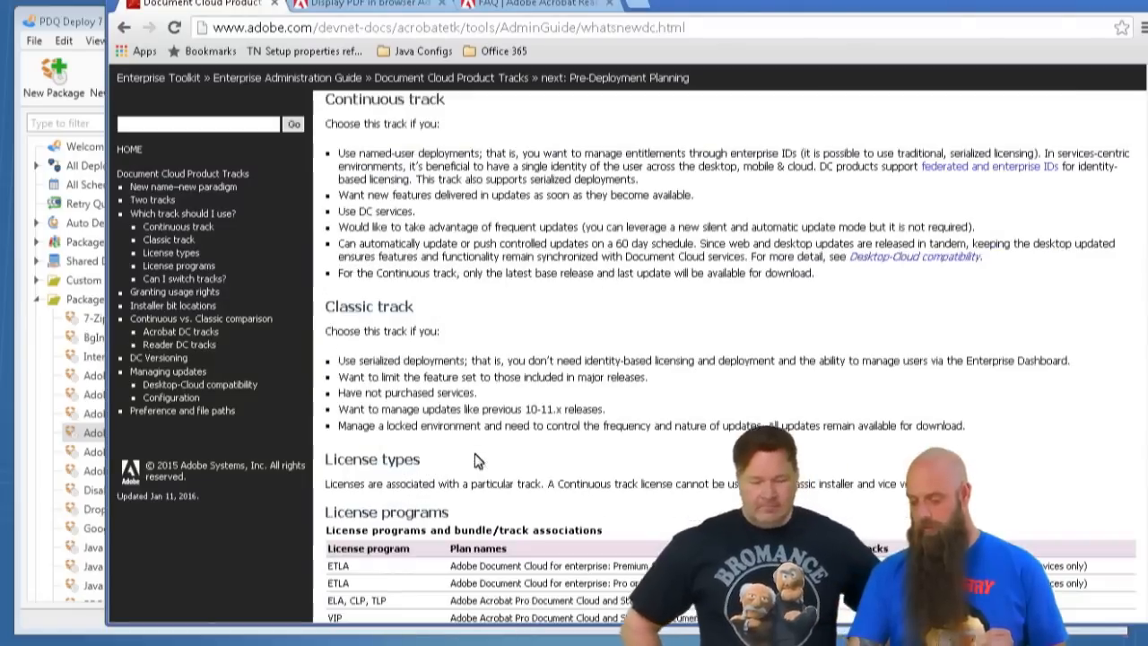
{"action": "scroll", "coordinate": [475, 459], "scroll_direction": "down", "scroll_amount": 1}
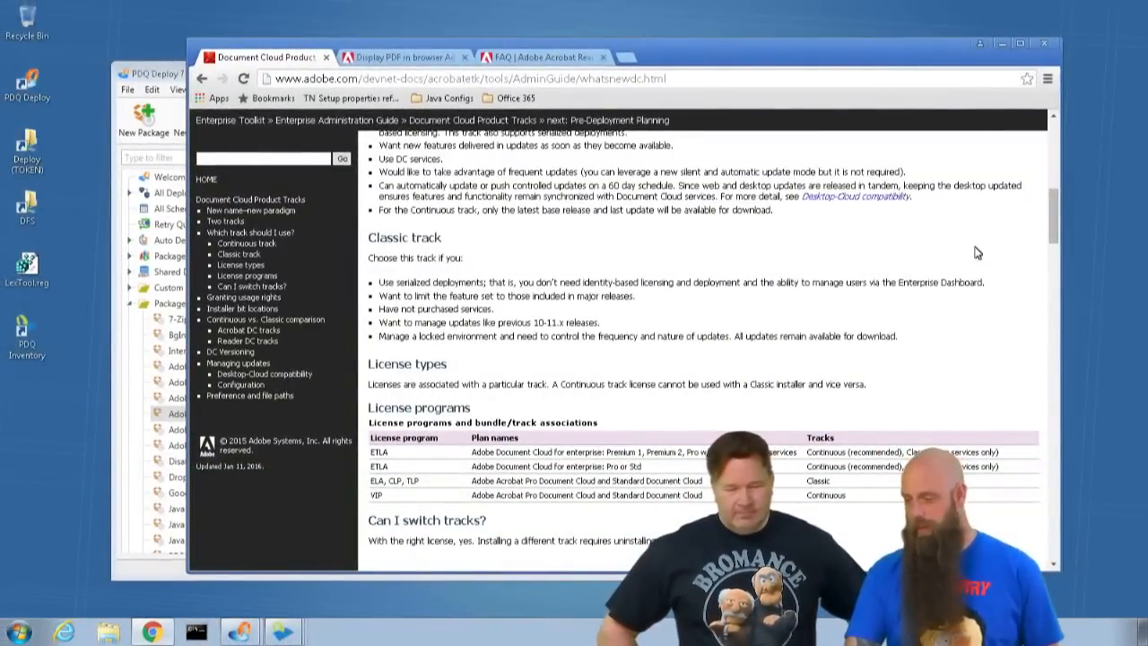
{"action": "left_click", "coordinate": [1003, 45]}
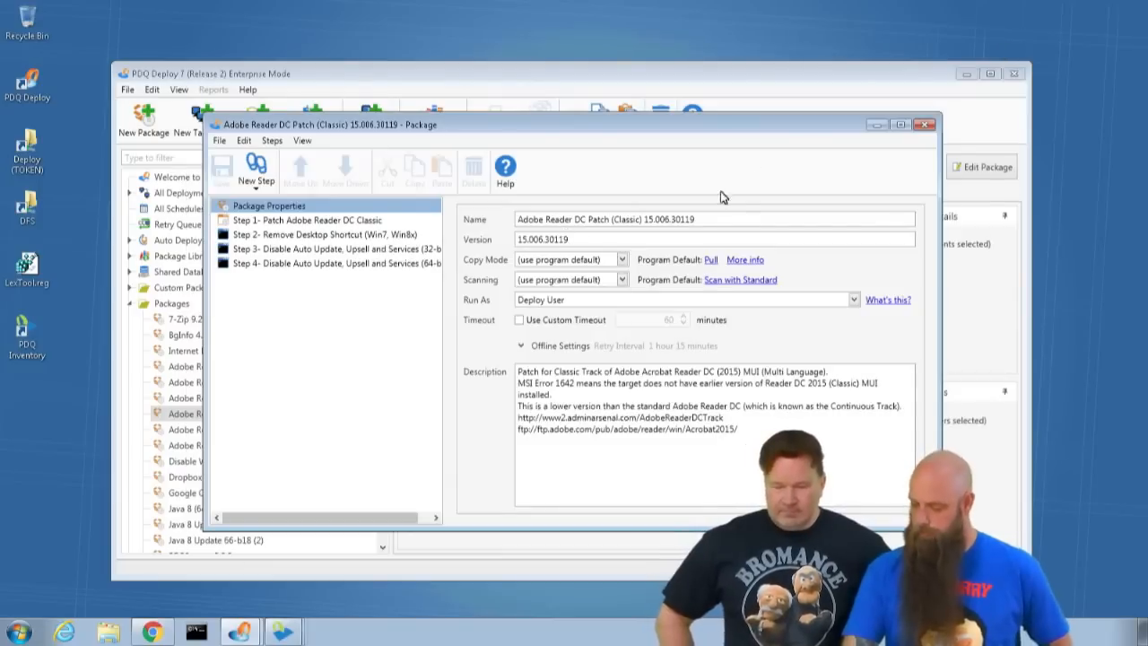
{"action": "left_click", "coordinate": [924, 124]}
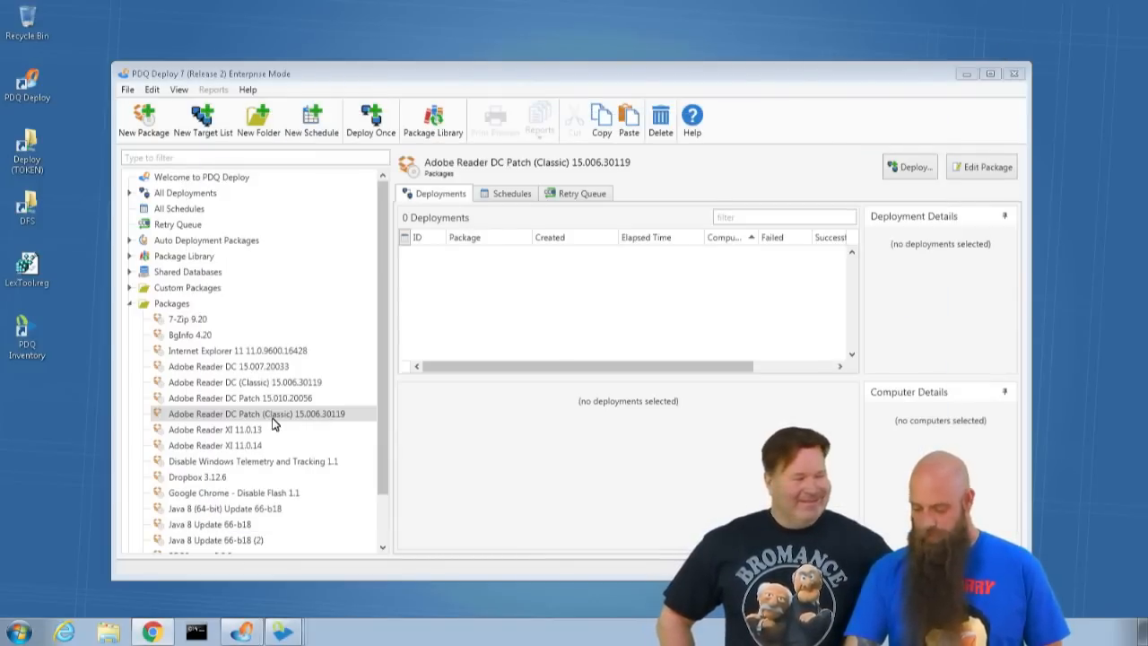
- Bring up the FOX and PAM computer windows in turn to compare their installed Adobe Acrobat Reader DC MUI versions
{"action": "mouse_move", "coordinate": [283, 632]}
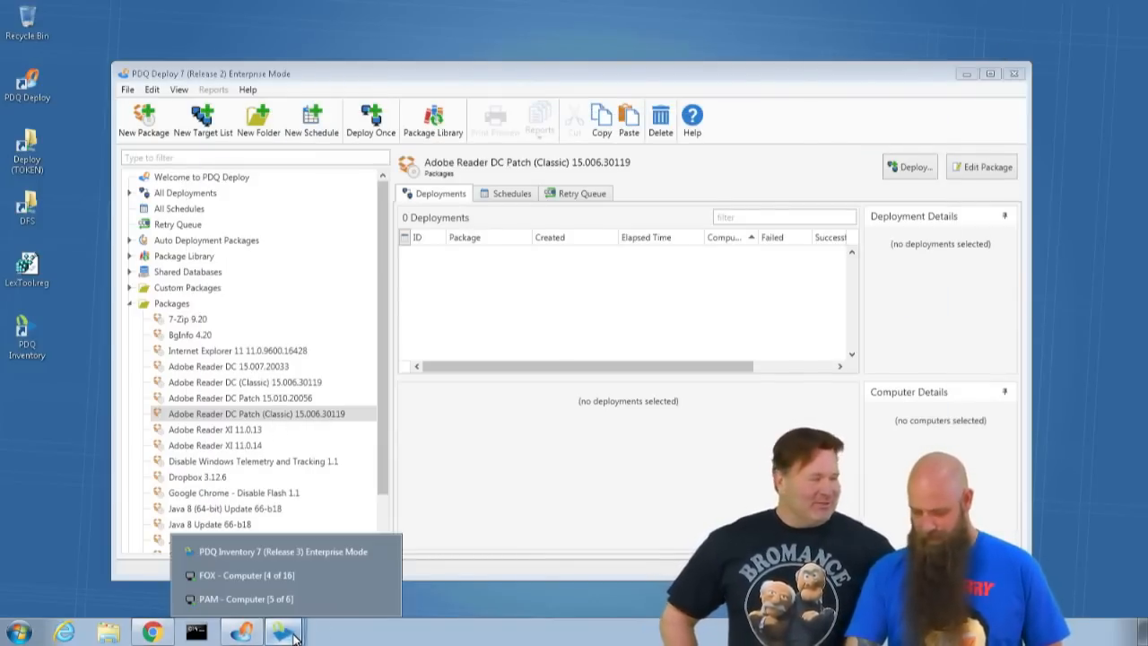
{"action": "left_click", "coordinate": [269, 577]}
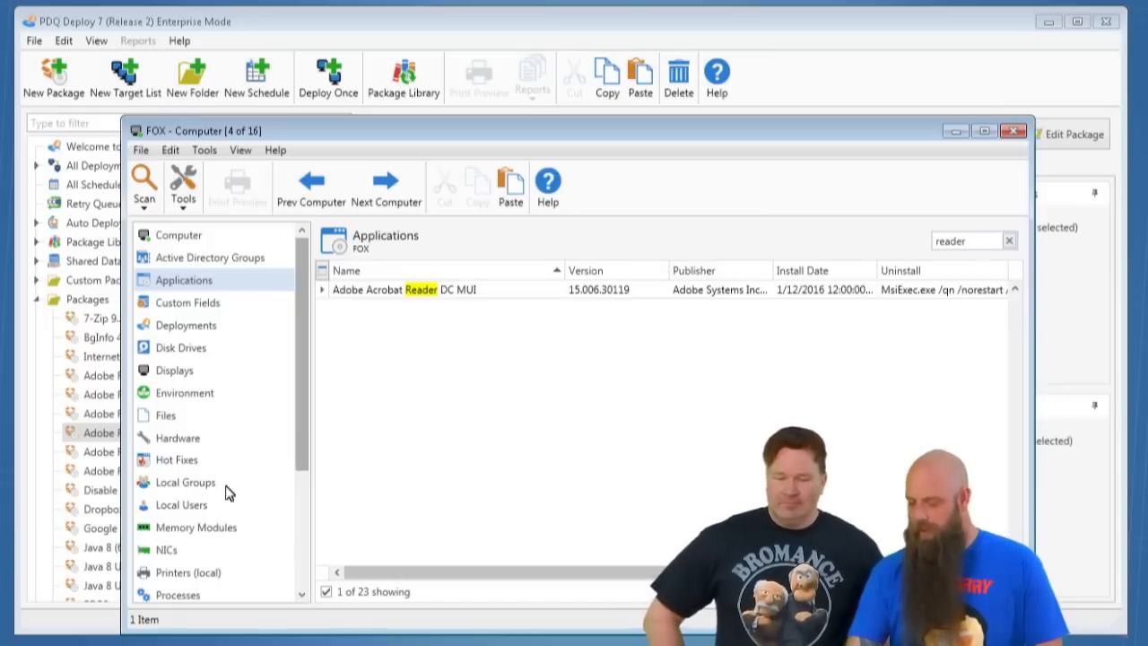
{"action": "left_click", "coordinate": [226, 645]}
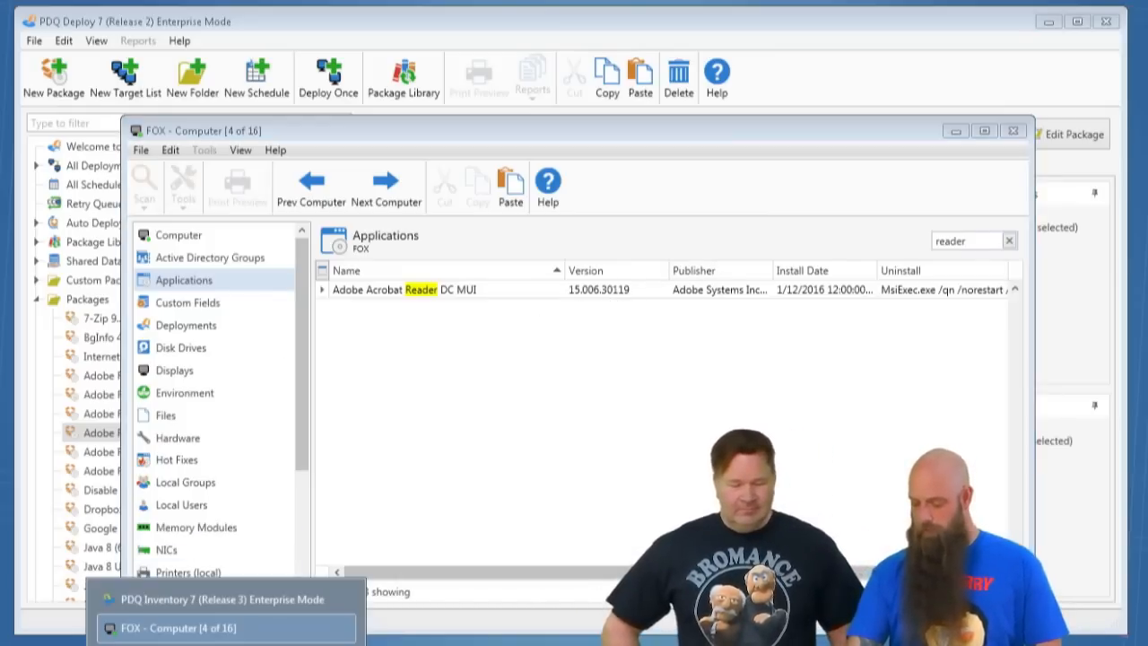
{"action": "left_click", "coordinate": [244, 595]}
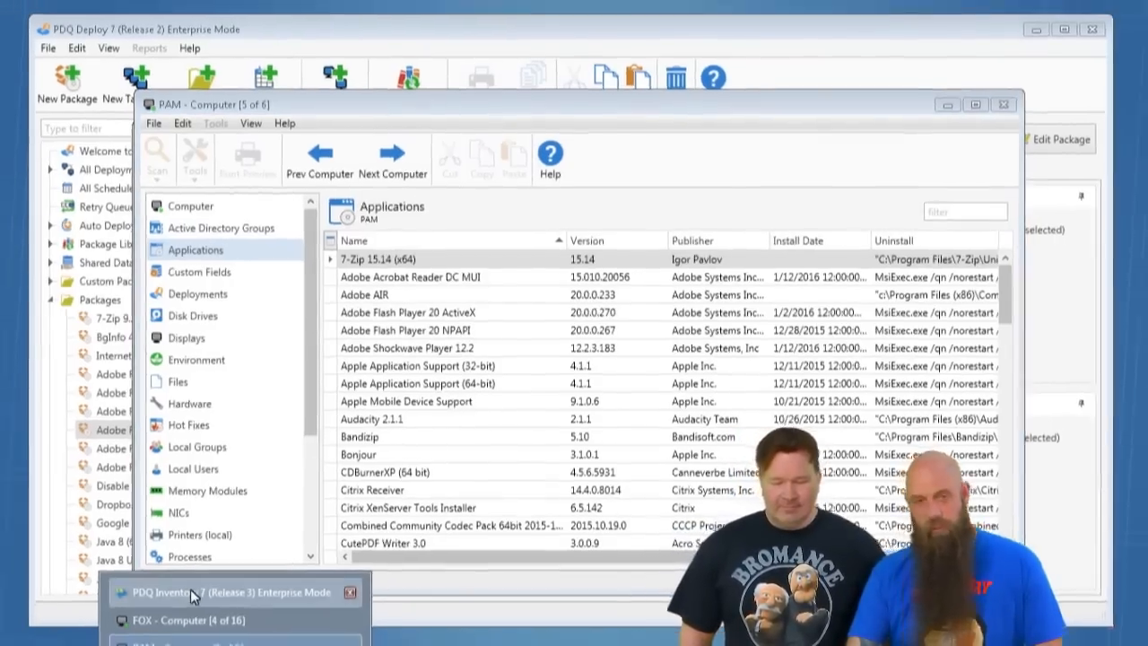
- Return to the PDQ Inventory collections, open the definition of Adobe Reader DC Classic (Latest), examine its name and version filters, and close it
{"action": "left_click", "coordinate": [184, 595]}
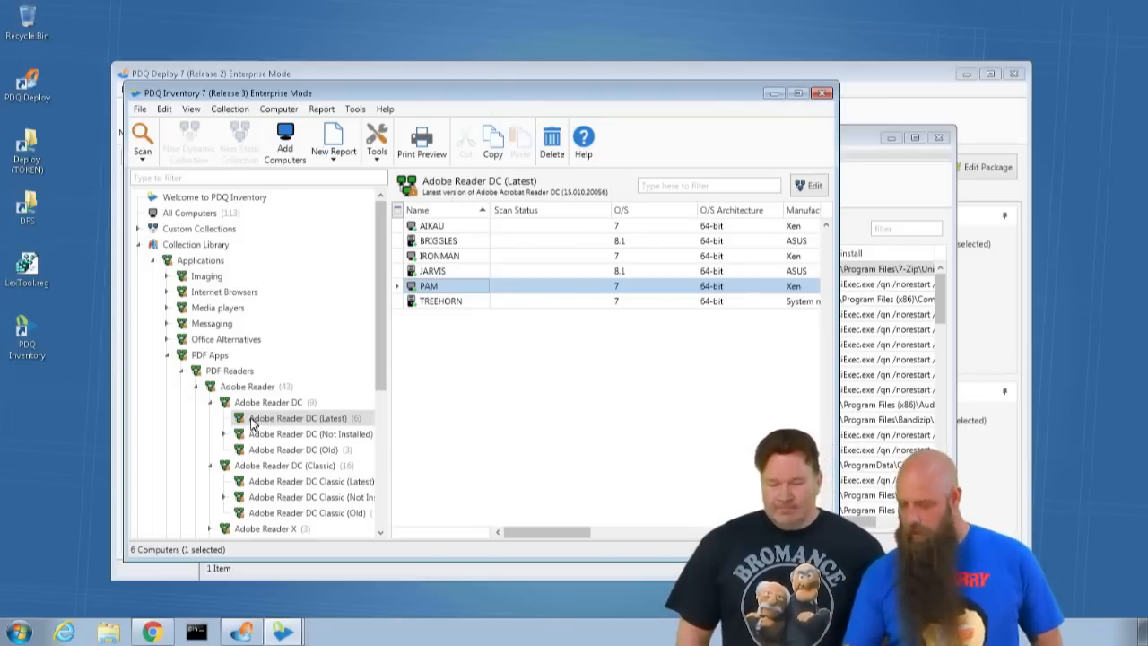
{"action": "left_click", "coordinate": [289, 481]}
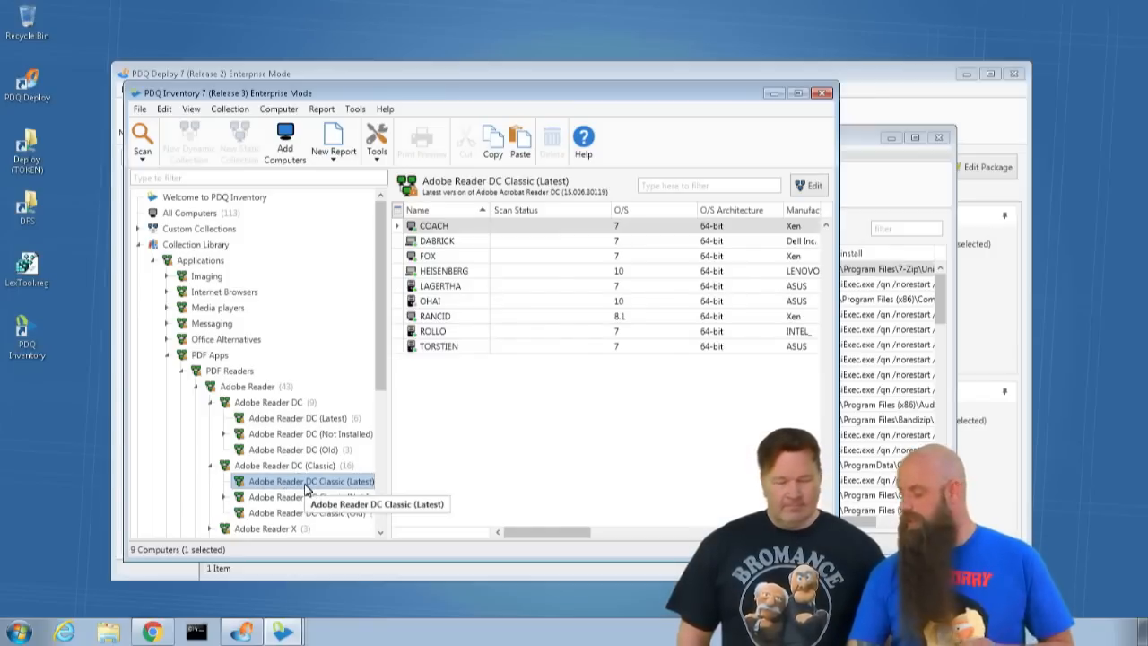
{"action": "double_click", "coordinate": [305, 489]}
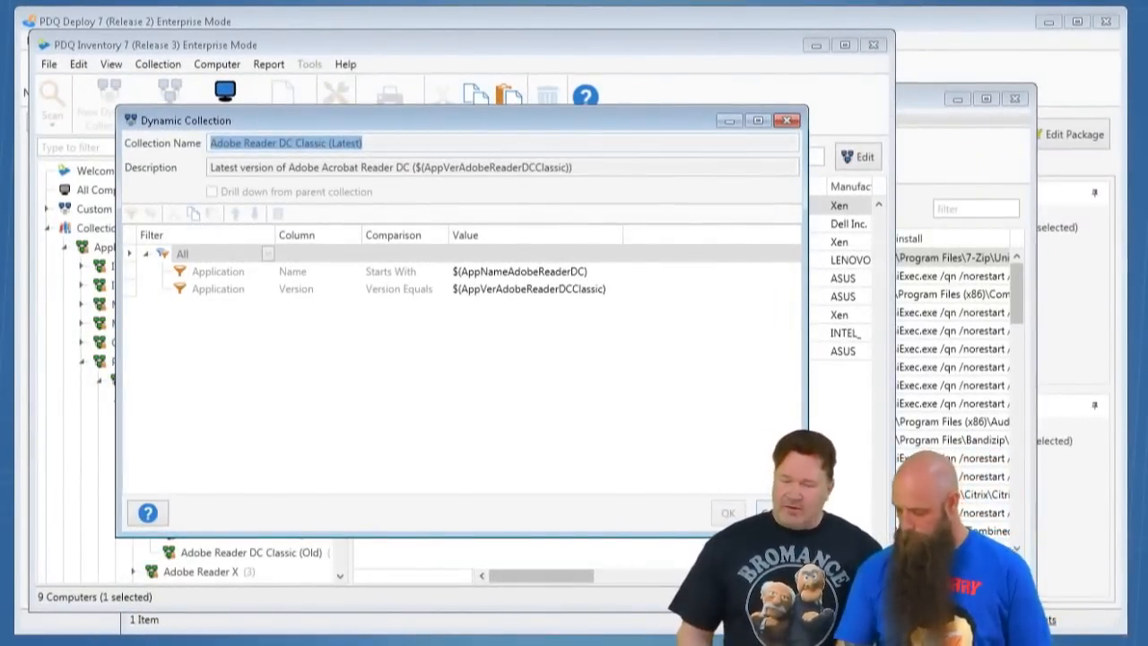
{"action": "left_click", "coordinate": [777, 513]}
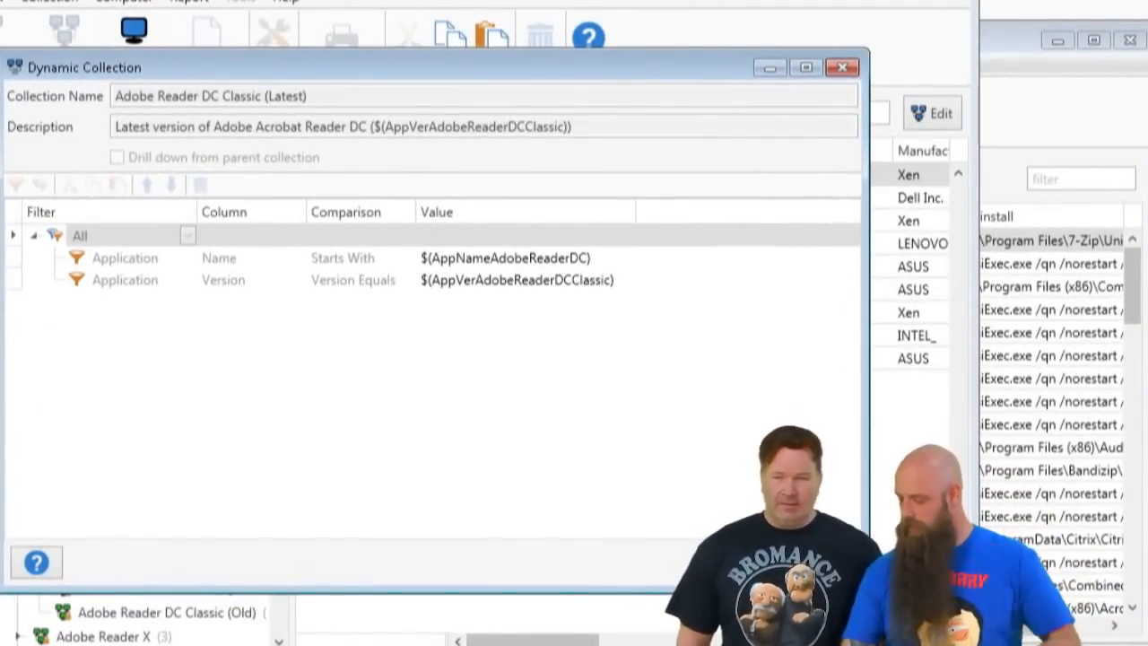
- Open the definition of the Adobe Reader DC Classic (Old) collection, widen its Value column to read the full filter variables, and close it
{"action": "left_click", "coordinate": [813, 563]}
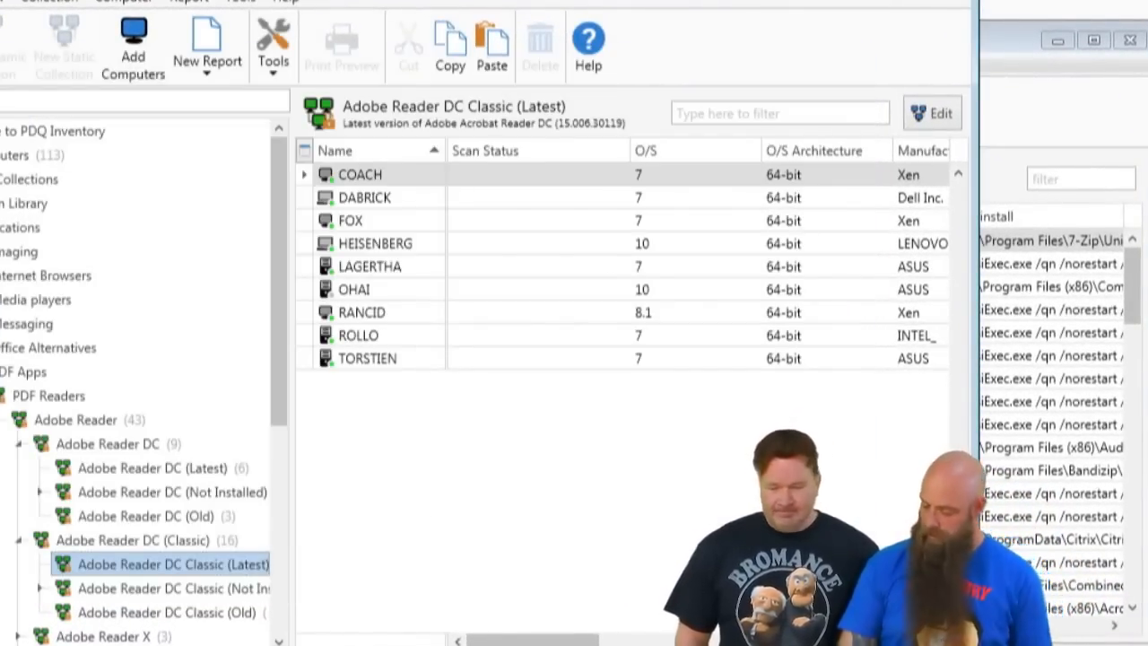
{"action": "left_click", "coordinate": [99, 614]}
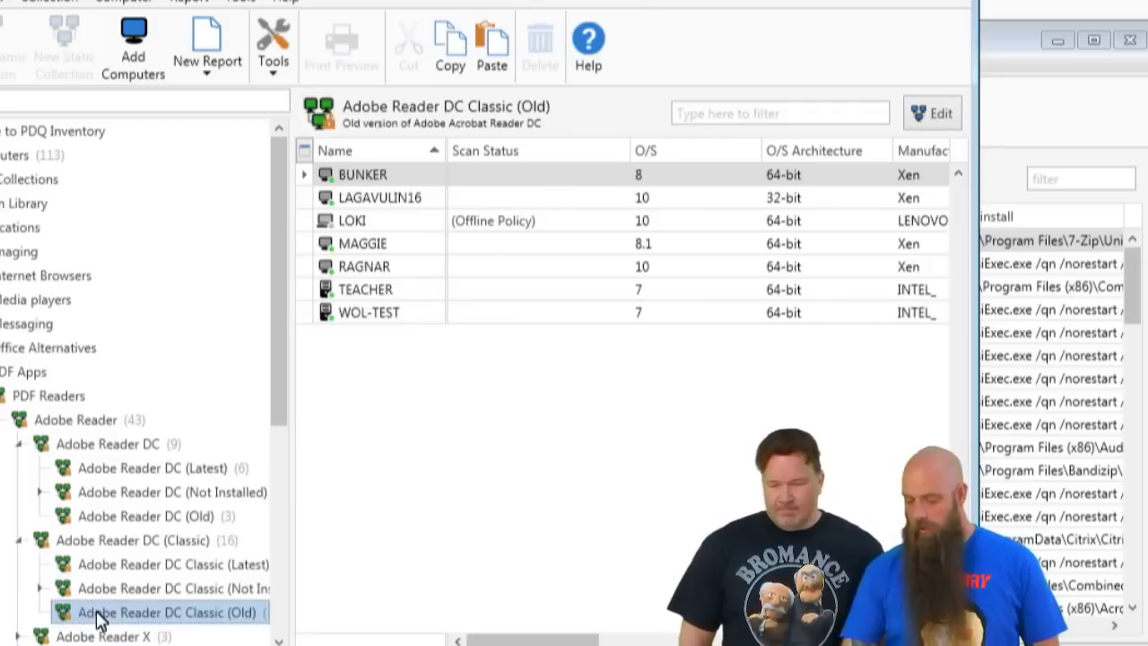
{"action": "double_click", "coordinate": [99, 615]}
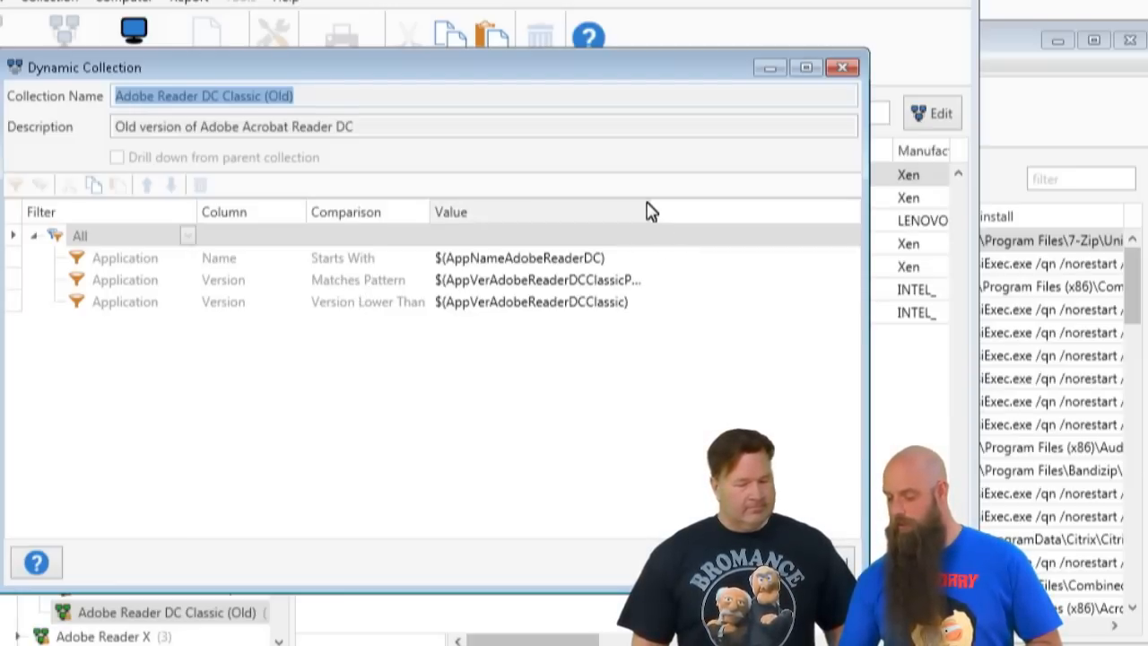
{"action": "left_click_drag", "start_coordinate": [651, 211], "coordinate": [751, 211]}
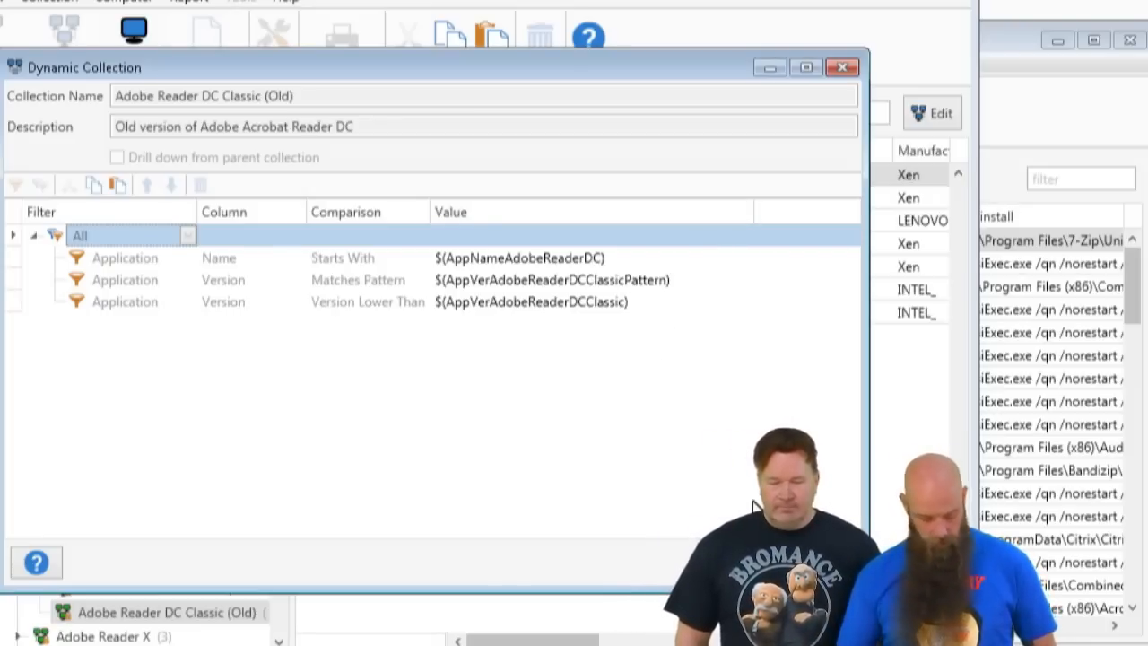
{"action": "left_click", "coordinate": [818, 563]}
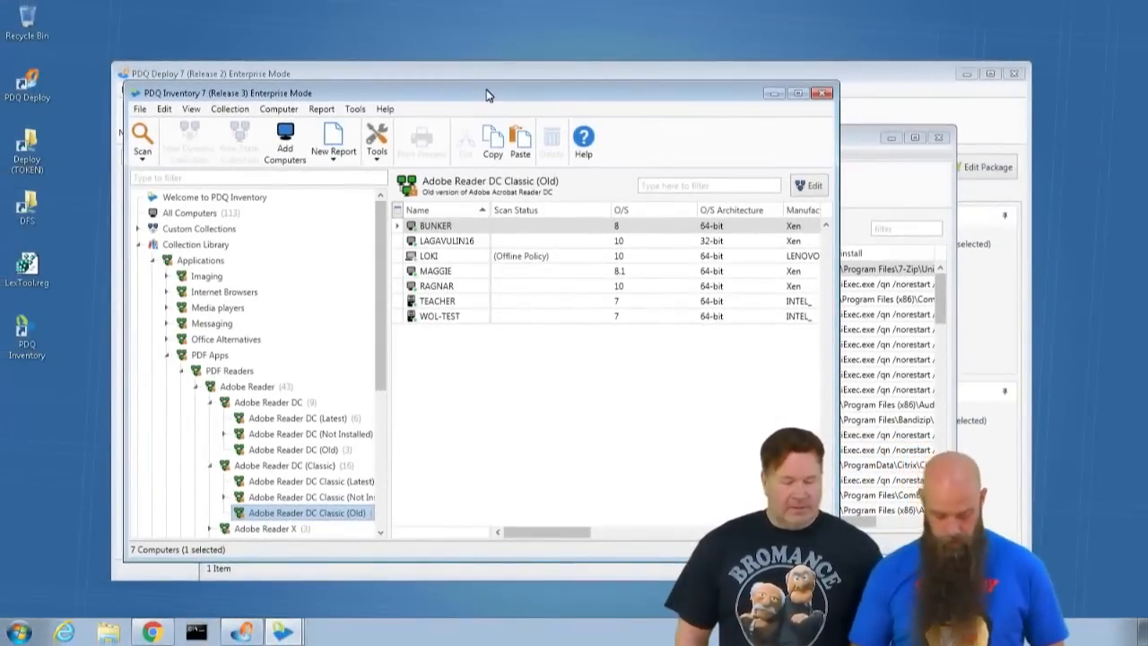
- Open the system variables in the preferences, examine the Adobe Acrobat DC and Reader DC version and pattern variables, and close the preferences
{"action": "key", "text": "ctrl+comma"}
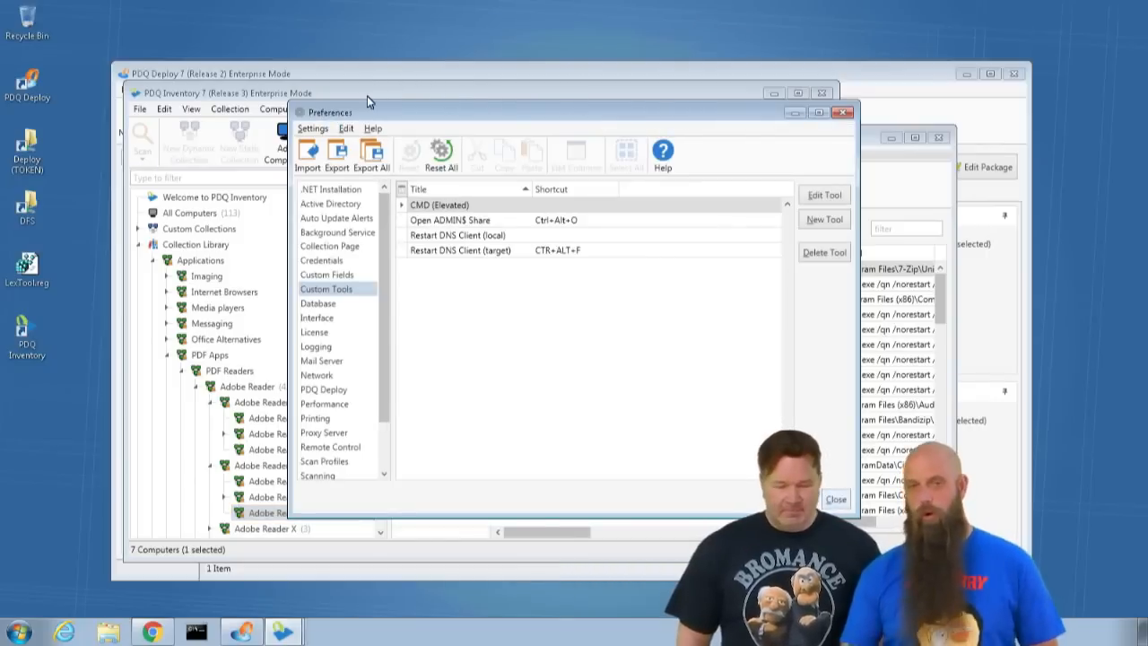
{"action": "scroll", "coordinate": [340, 446], "scroll_direction": "down", "scroll_amount": 2}
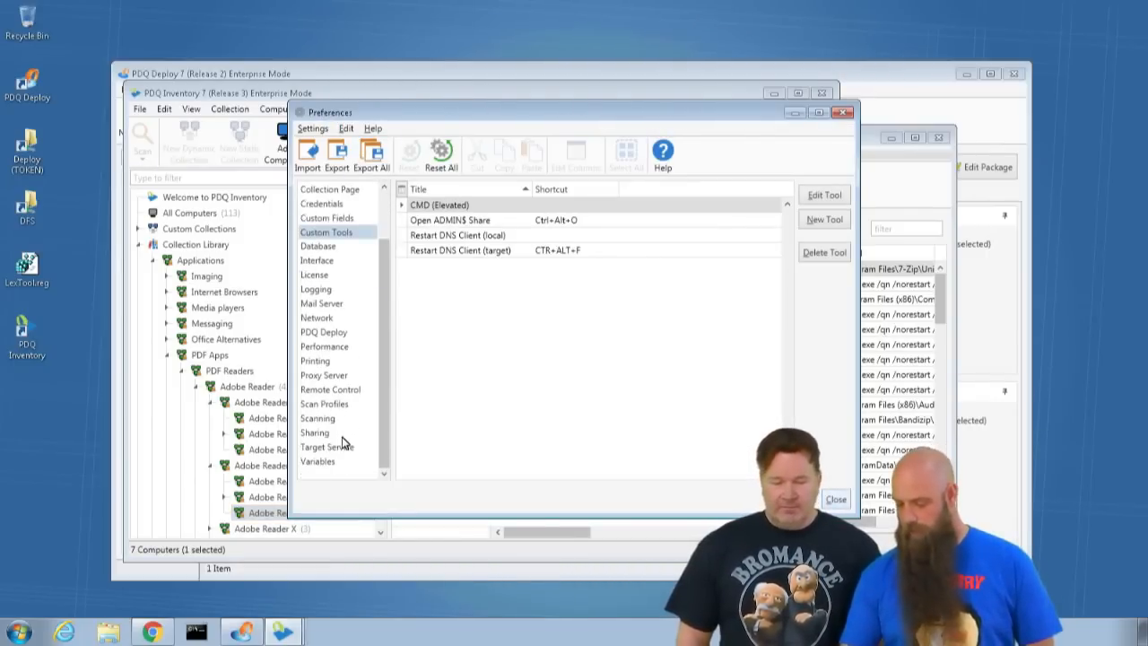
{"action": "left_click", "coordinate": [318, 461]}
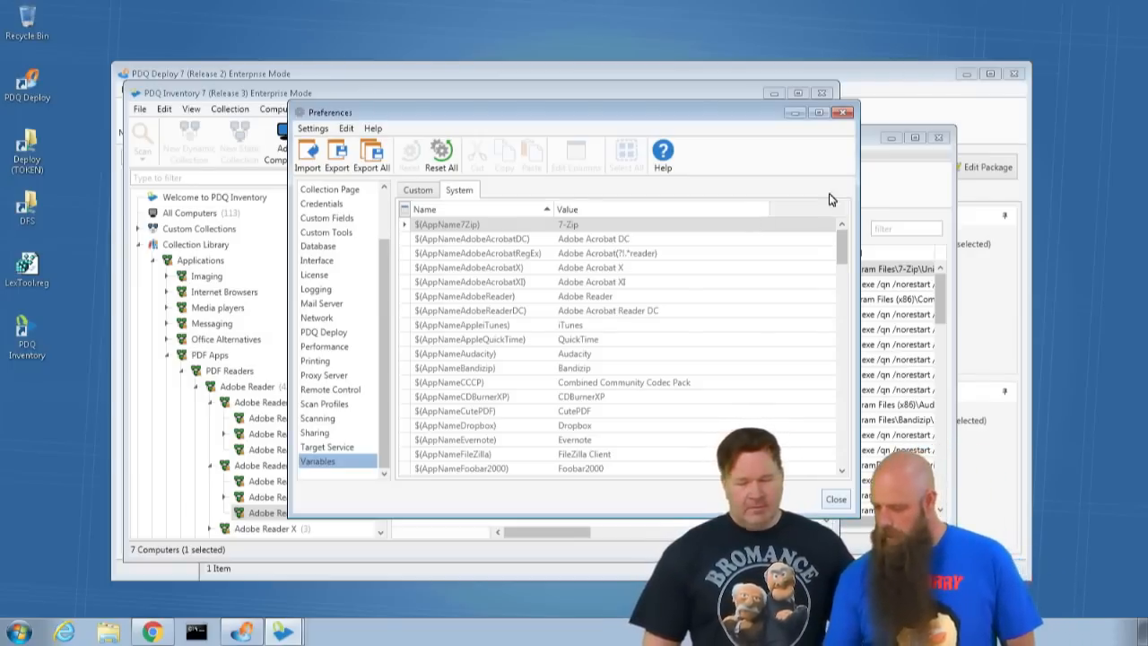
{"action": "left_click_drag", "start_coordinate": [842, 249], "coordinate": [843, 241]}
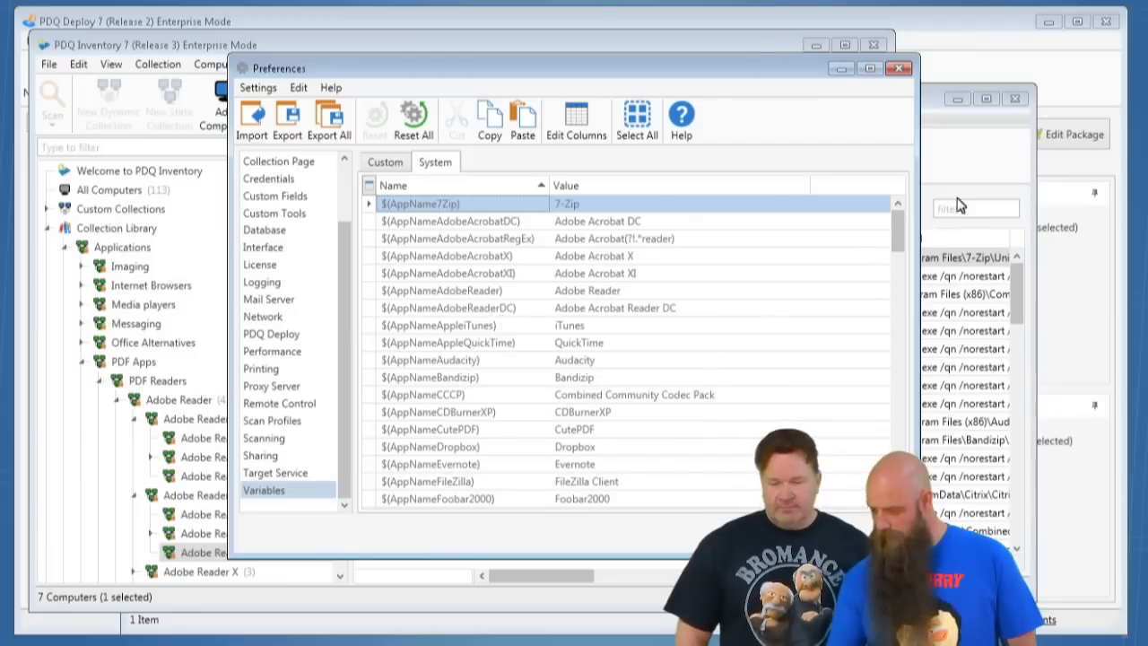
{"action": "left_click_drag", "start_coordinate": [903, 225], "coordinate": [979, 340]}
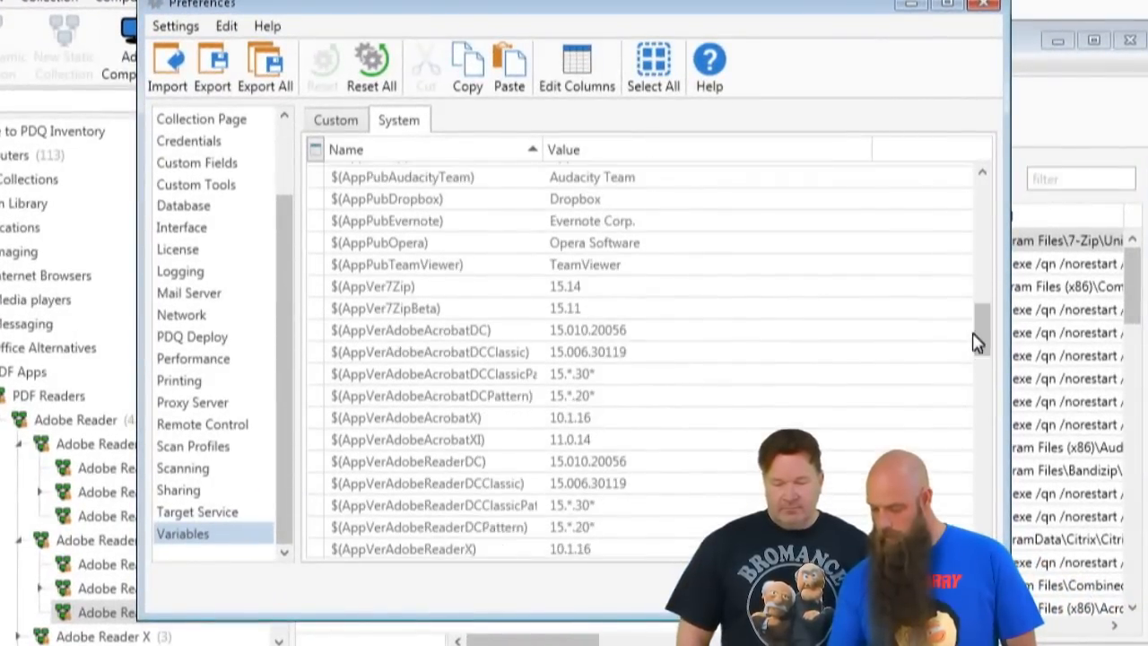
{"action": "left_click", "coordinate": [571, 395]}
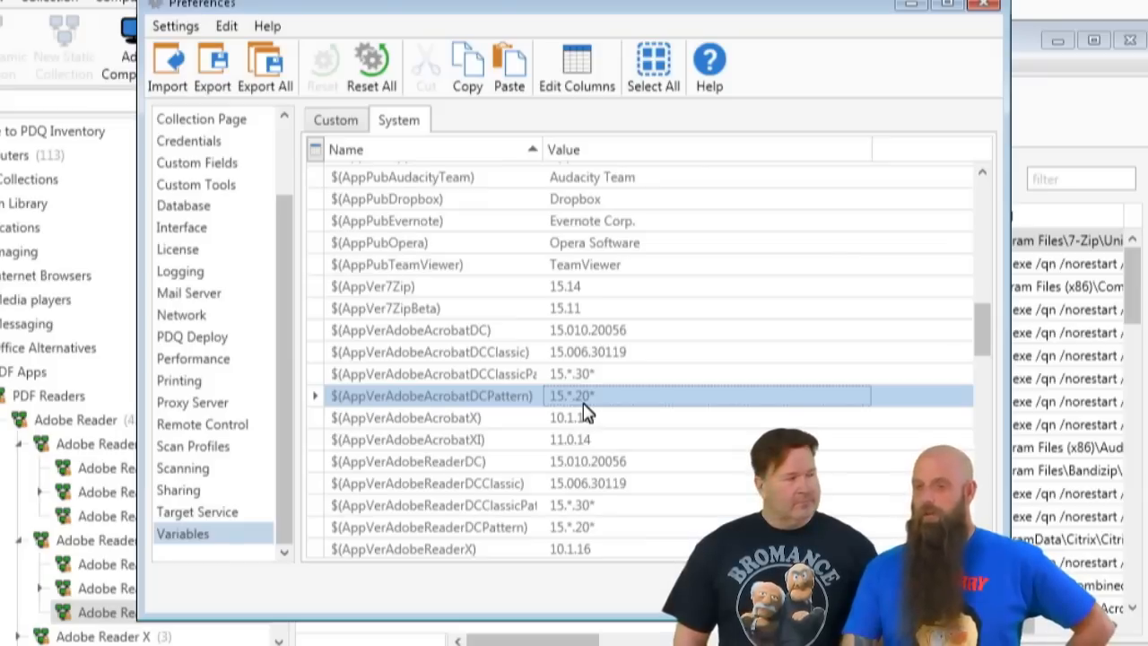
{"action": "left_click", "coordinate": [582, 375]}
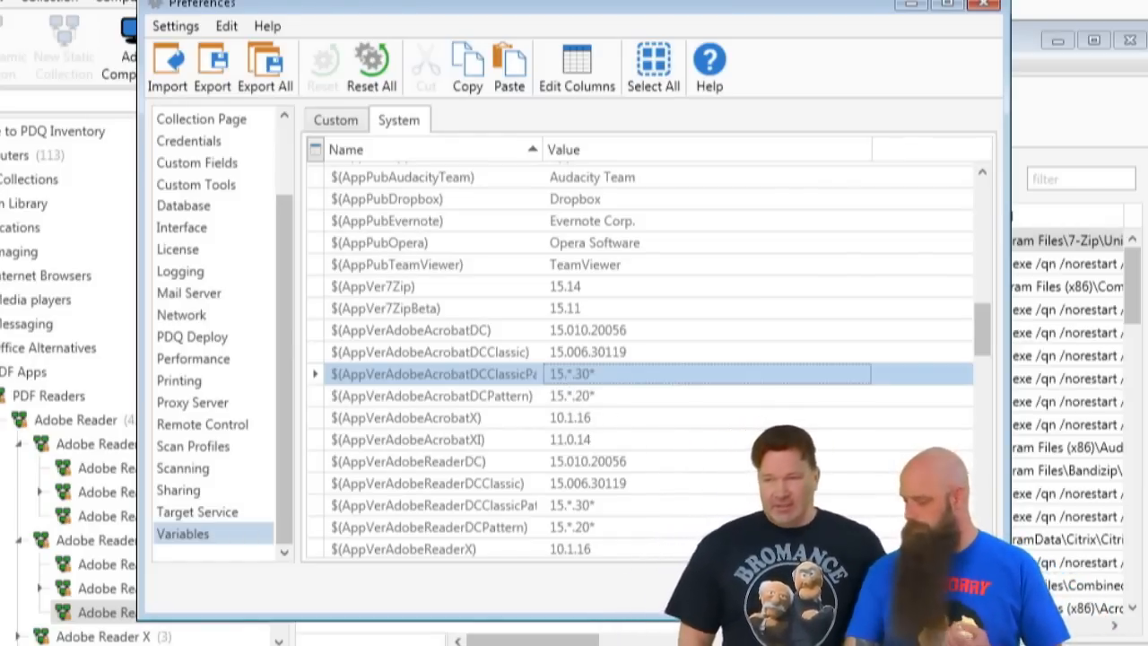
{"action": "left_click", "coordinate": [954, 589]}
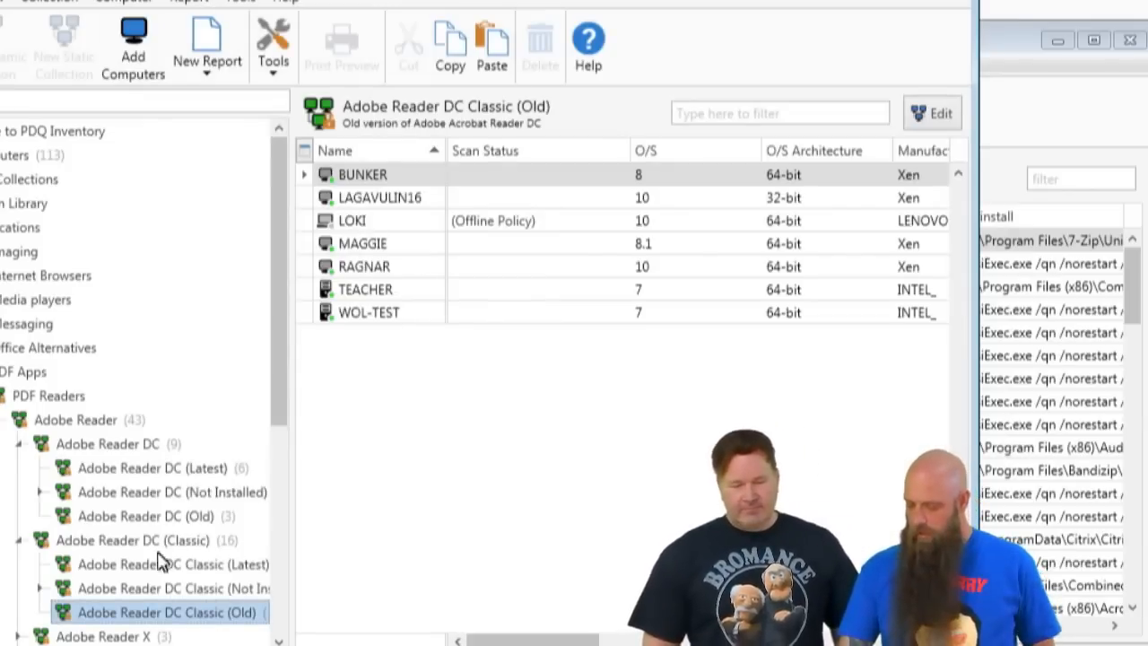
- Reopen the Adobe Reader DC Classic (Old) definition to recheck its pattern and version filters, and close it
{"action": "double_click", "coordinate": [183, 619]}
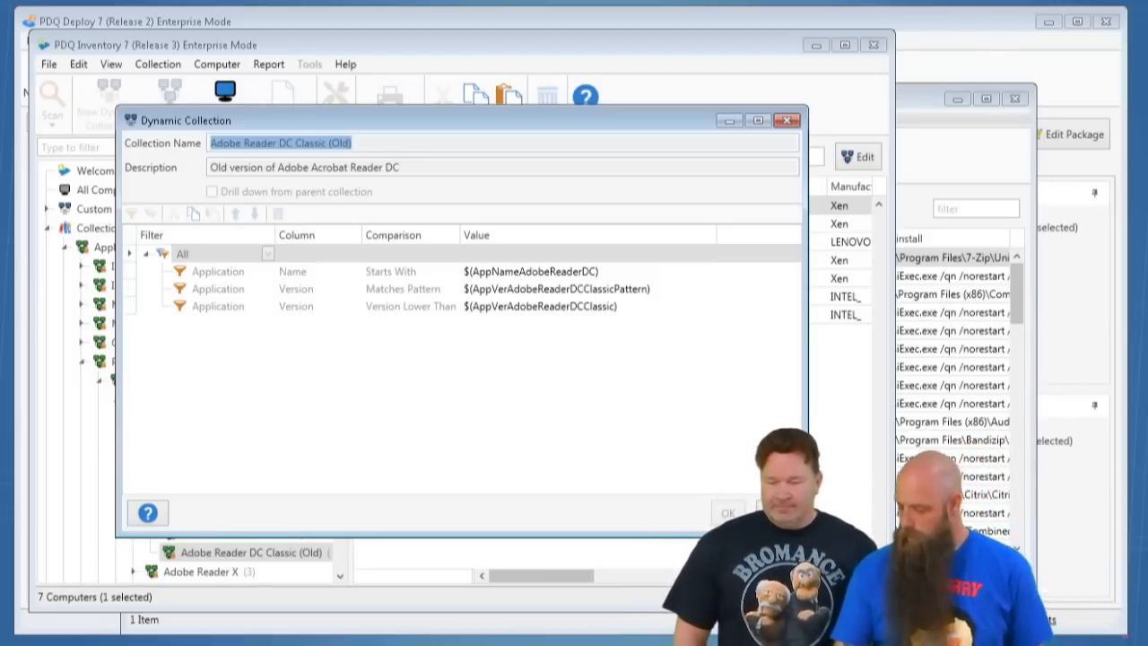
{"action": "left_click", "coordinate": [727, 513]}
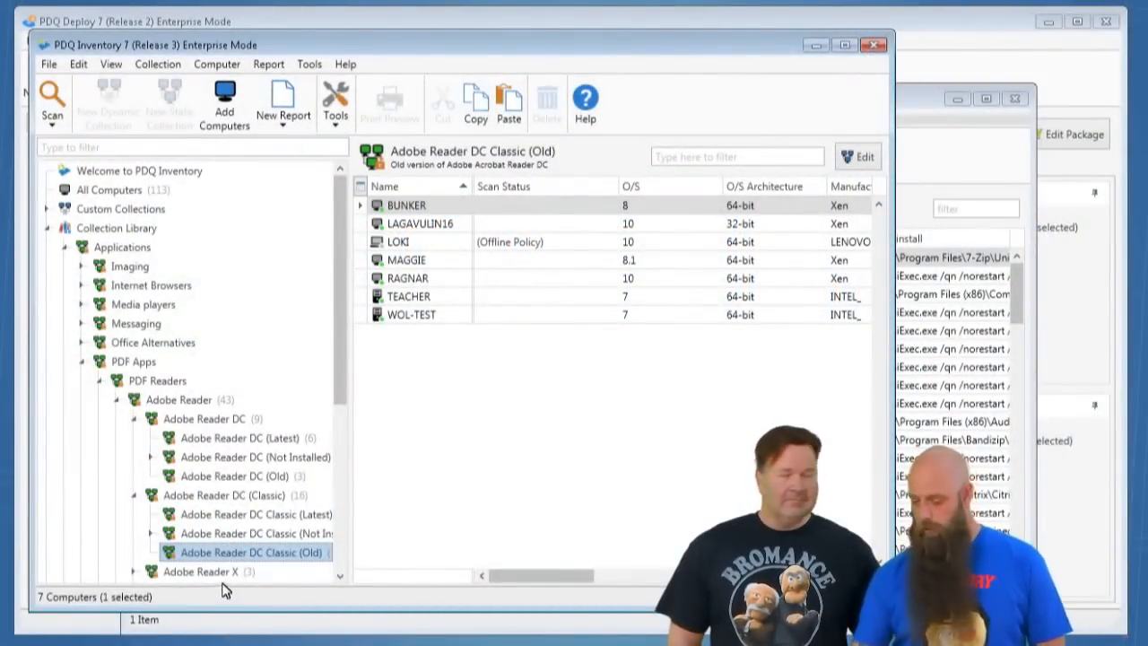
- Switch to Chrome, glance at the page on displaying PDFs in browsers, and read the Basics section of the Adobe Acrobat Reader DC FAQ
{"action": "key", "text": "alt+Tab"}
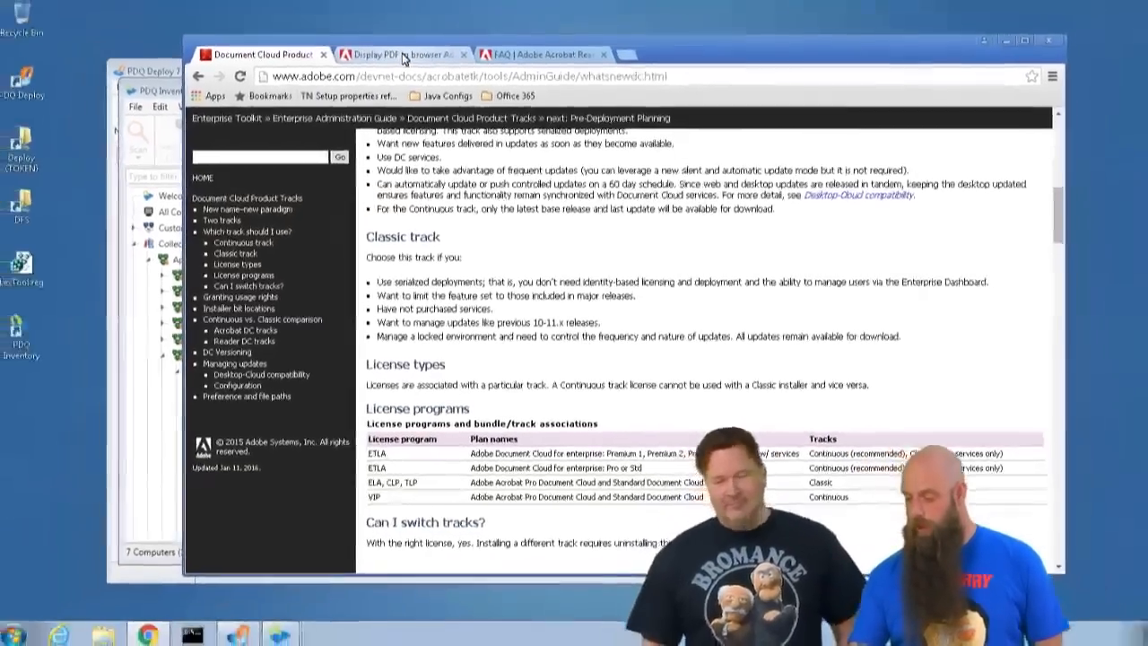
{"action": "left_click", "coordinate": [404, 55]}
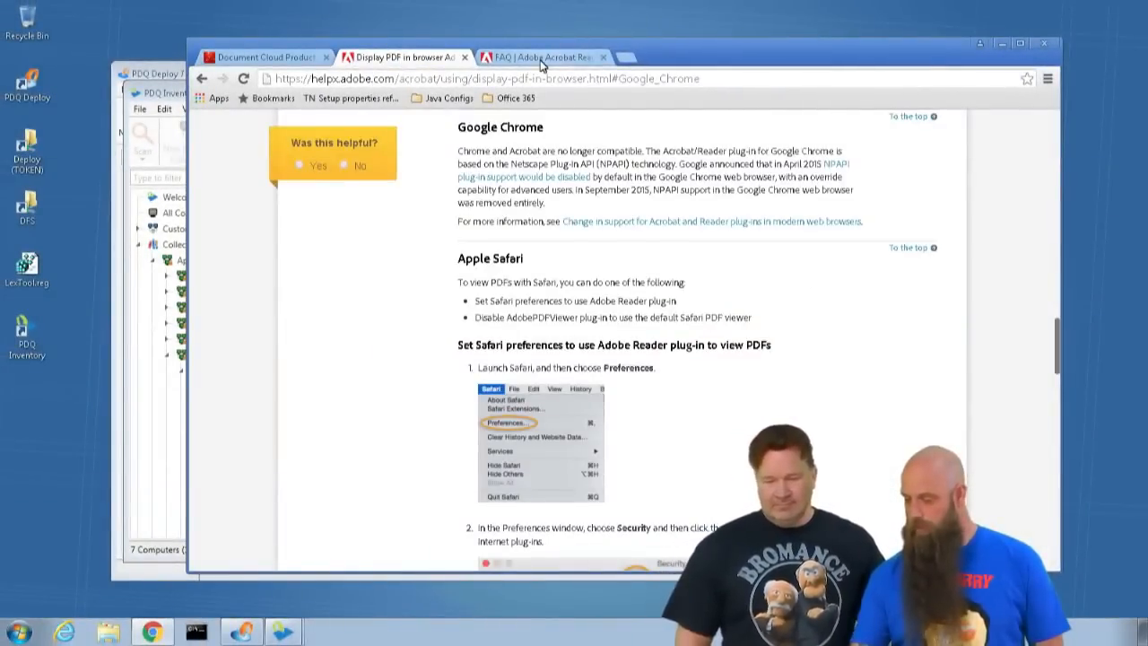
{"action": "left_click", "coordinate": [507, 58]}
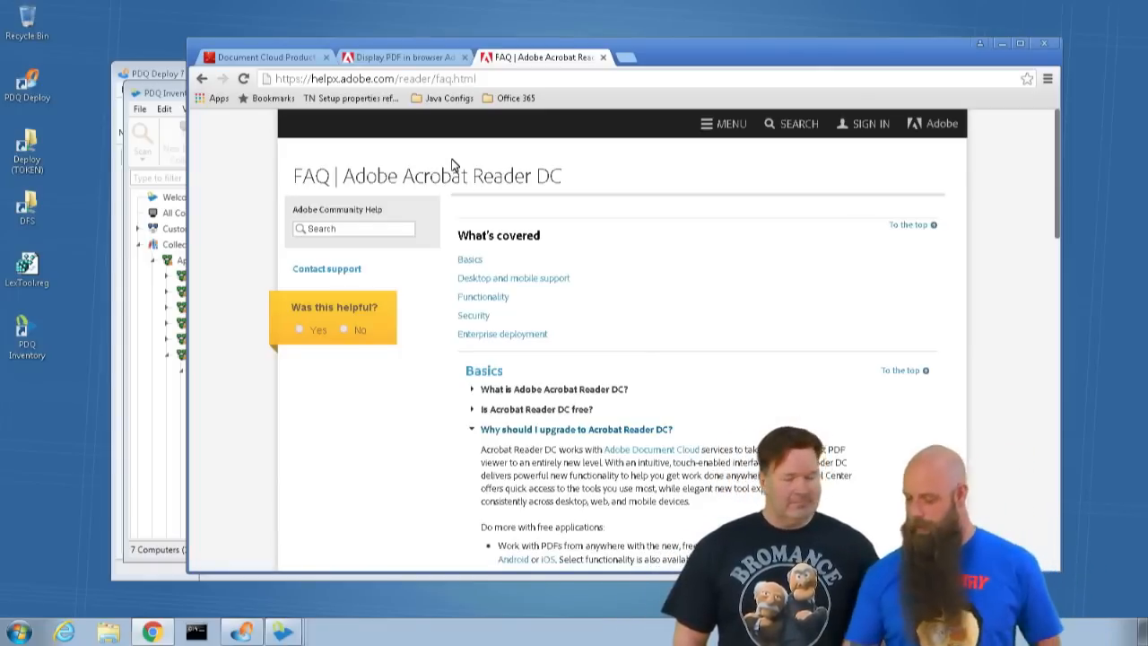
{"action": "scroll", "coordinate": [608, 248], "scroll_direction": "down", "scroll_amount": 1}
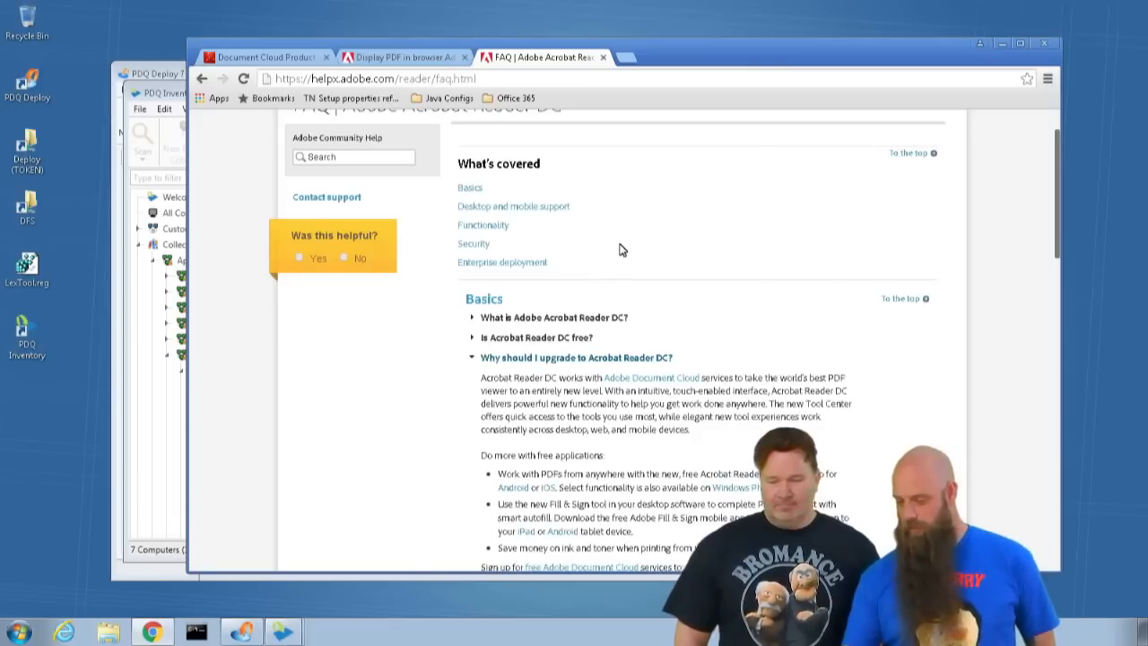
{"action": "scroll", "coordinate": [619, 250], "scroll_direction": "up", "scroll_amount": 1}
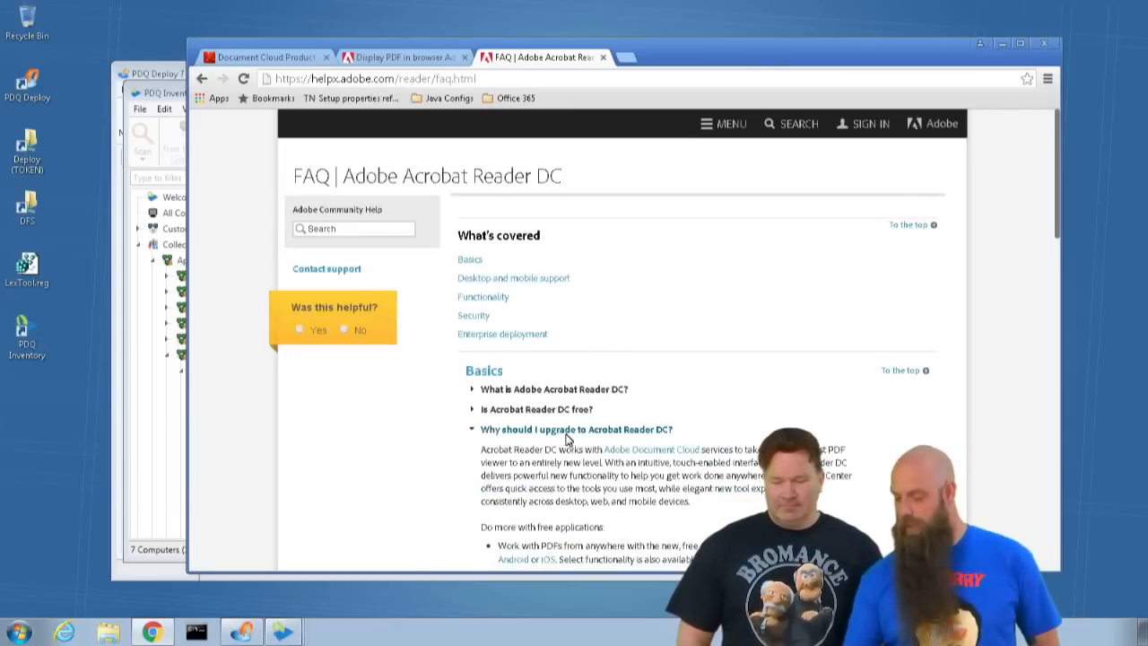
{"action": "scroll", "coordinate": [663, 432], "scroll_direction": "down", "scroll_amount": 3}
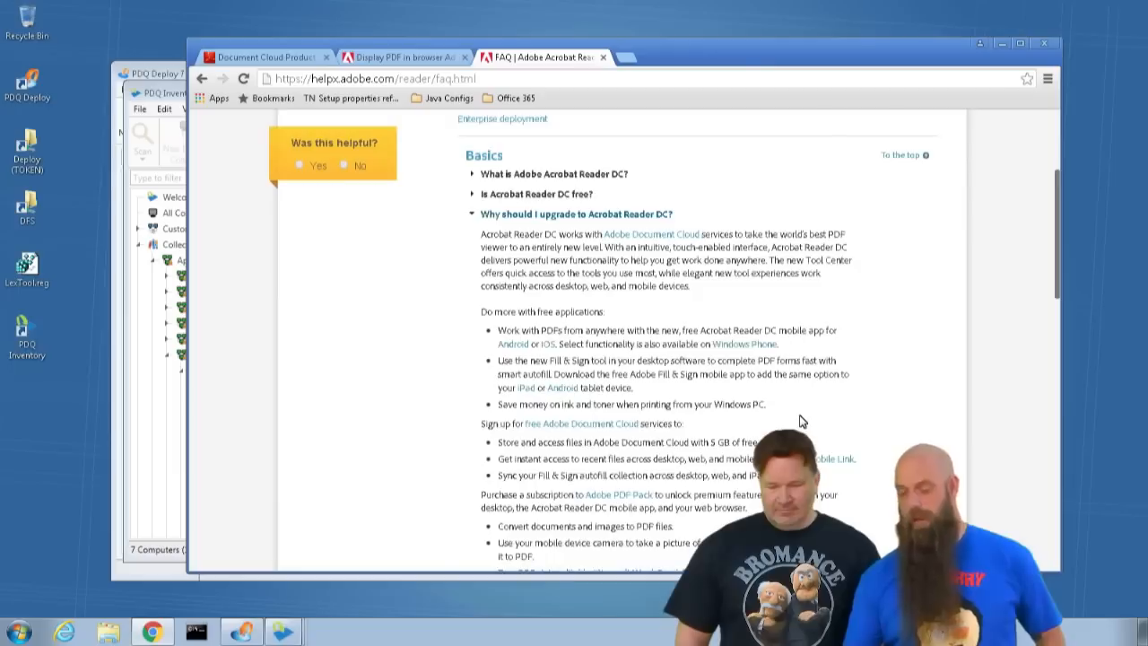
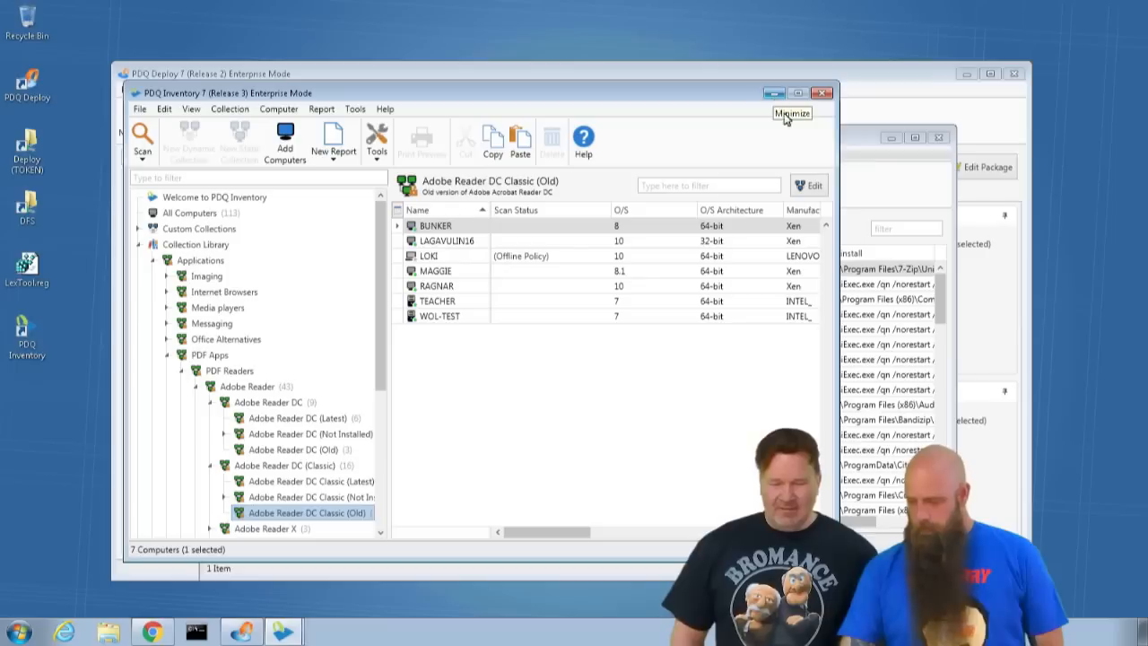
- Close the details window of the FOX computer and bring the PDQ Inventory console back into view
{"action": "left_click", "coordinate": [773, 93]}
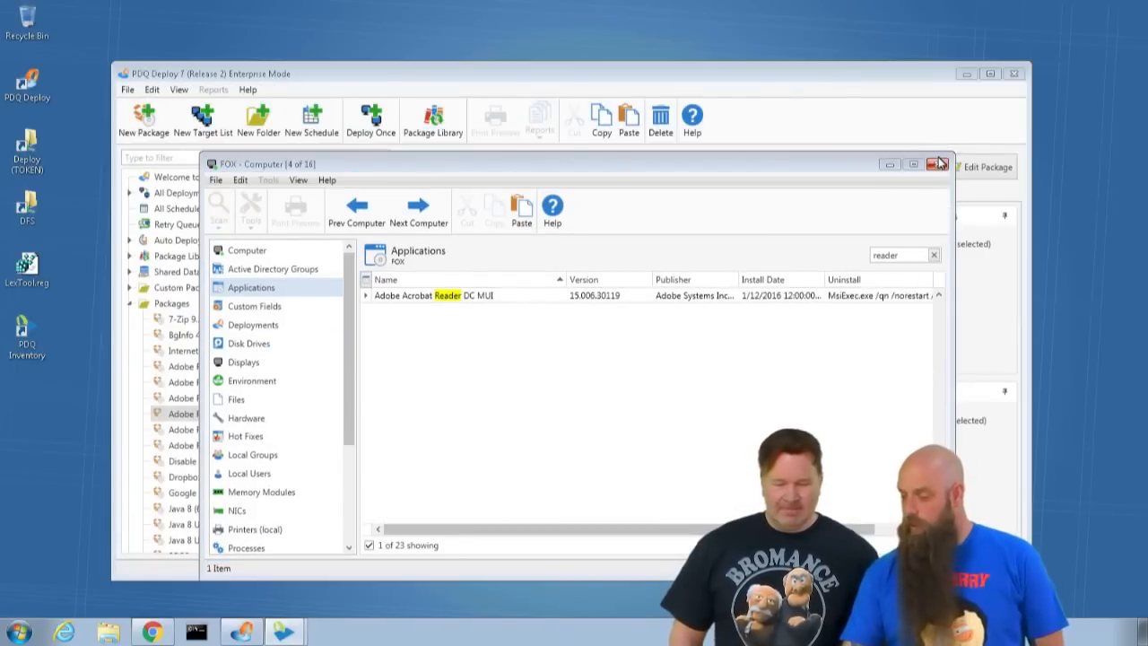
{"action": "left_click", "coordinate": [938, 138]}
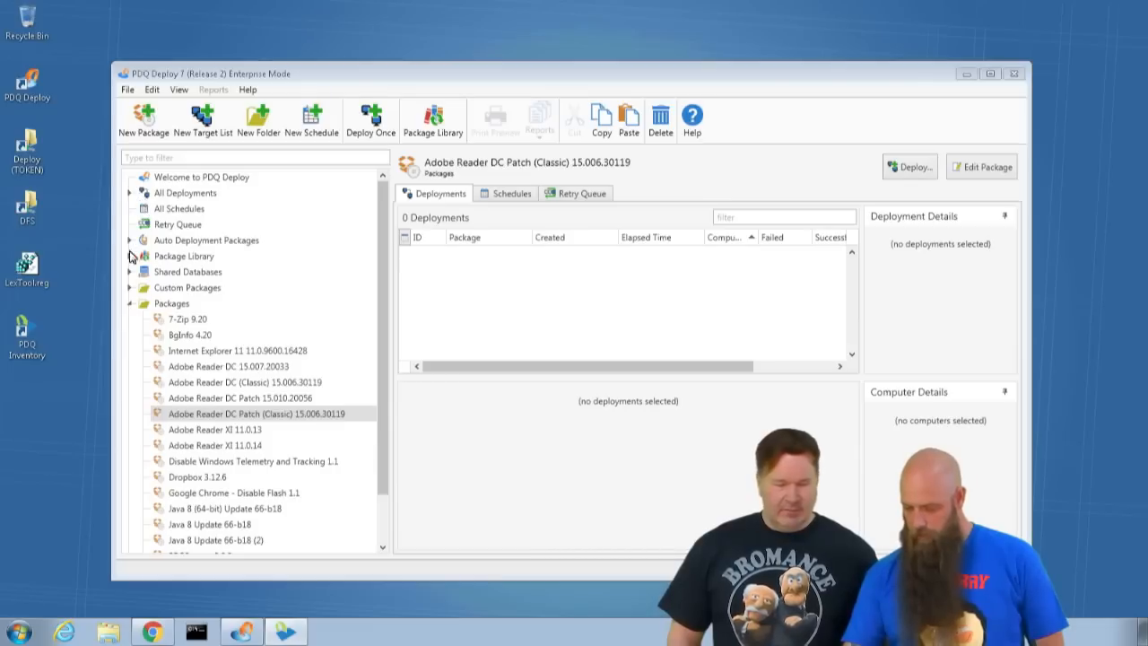
{"action": "left_click", "coordinate": [285, 632]}
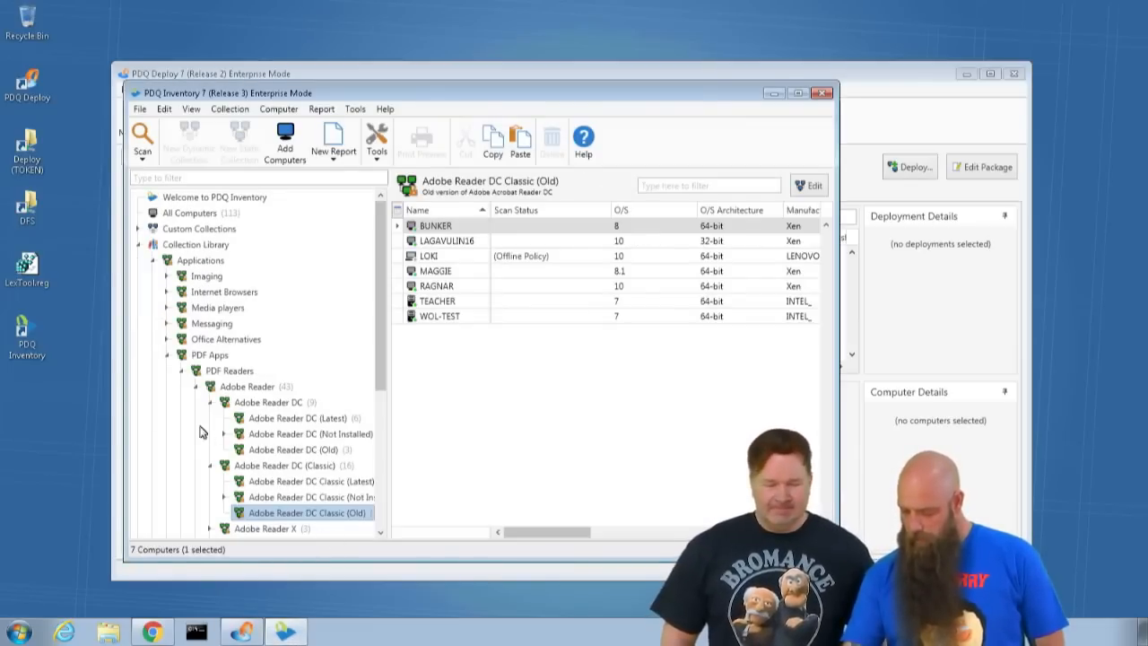
- Find COSTANZA in the Adobe Reader XI (Latest) collection and open its computer details to view the installed applications
{"action": "scroll", "coordinate": [205, 434], "scroll_direction": "down", "scroll_amount": 2}
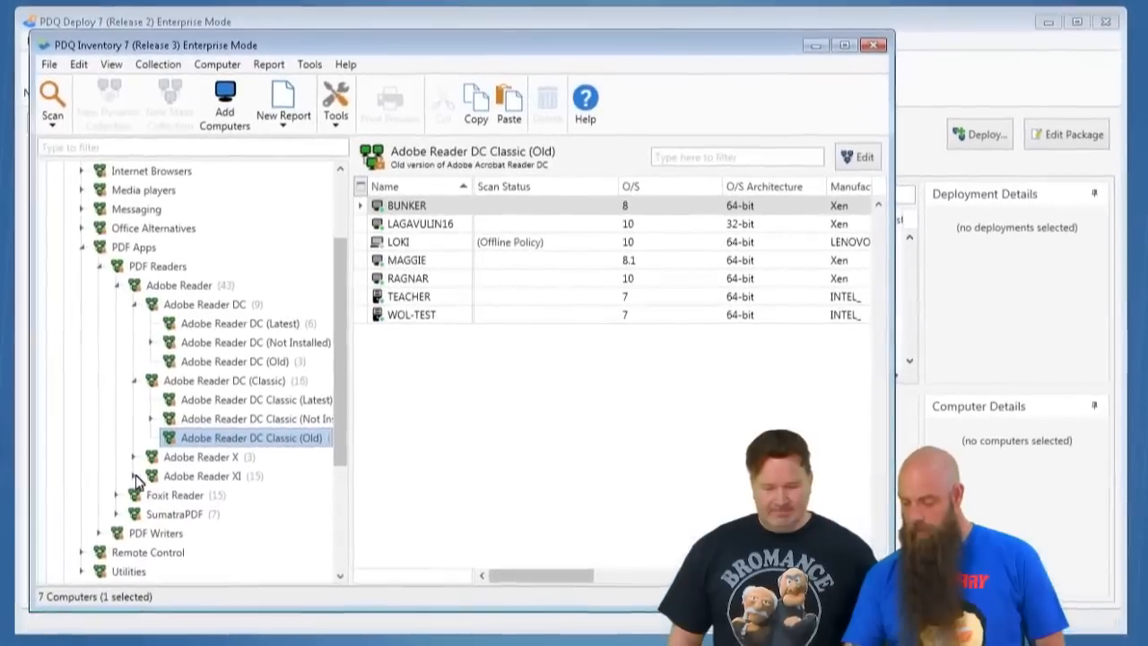
{"action": "left_click", "coordinate": [211, 449]}
{"action": "left_click", "coordinate": [222, 500]}
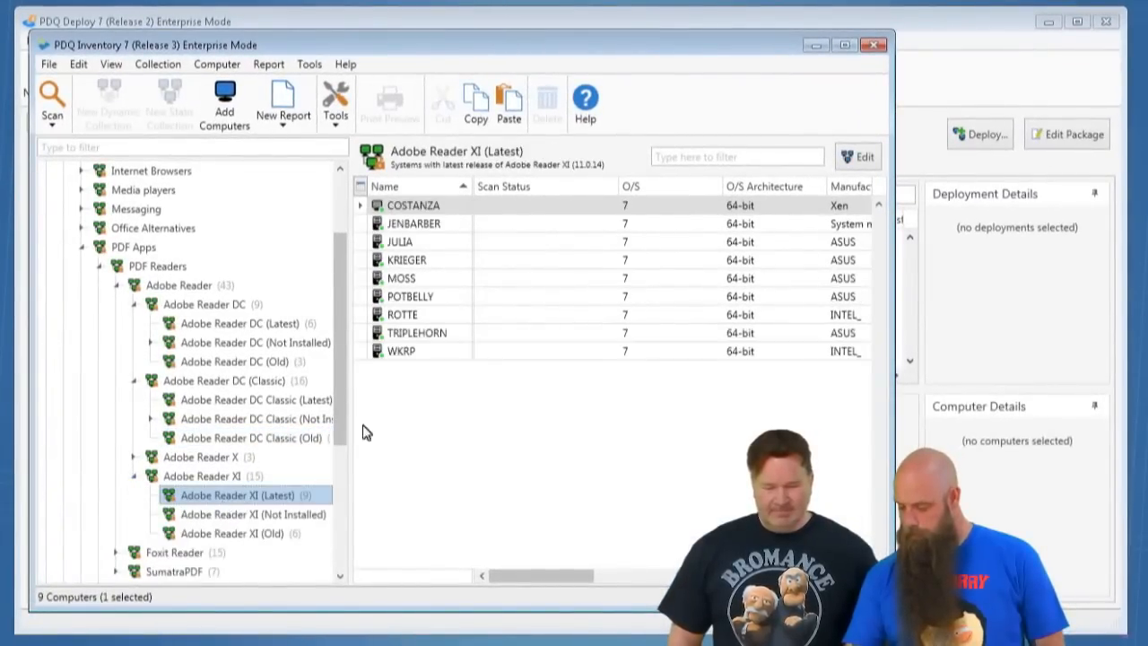
{"action": "left_click", "coordinate": [427, 207]}
{"action": "double_click", "coordinate": [421, 207]}
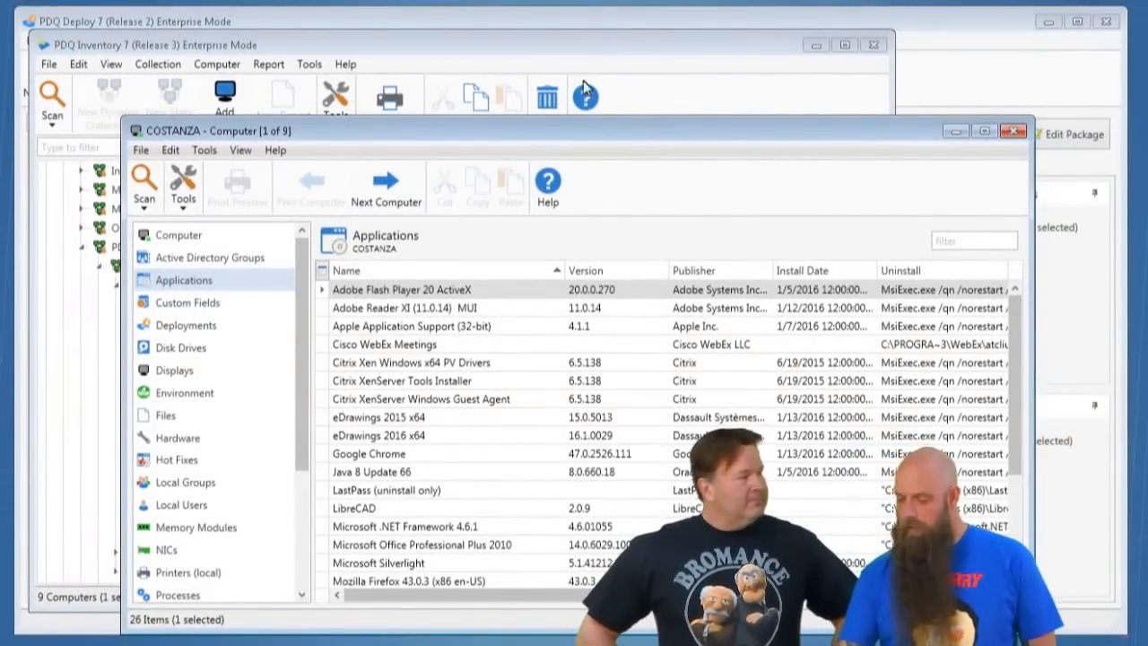
- Switch to PDQ Deploy and deploy the Adobe Reader DC Patch (Classic) 15.006.30119 package once to the computer costanza
{"action": "left_click", "coordinate": [176, 19]}
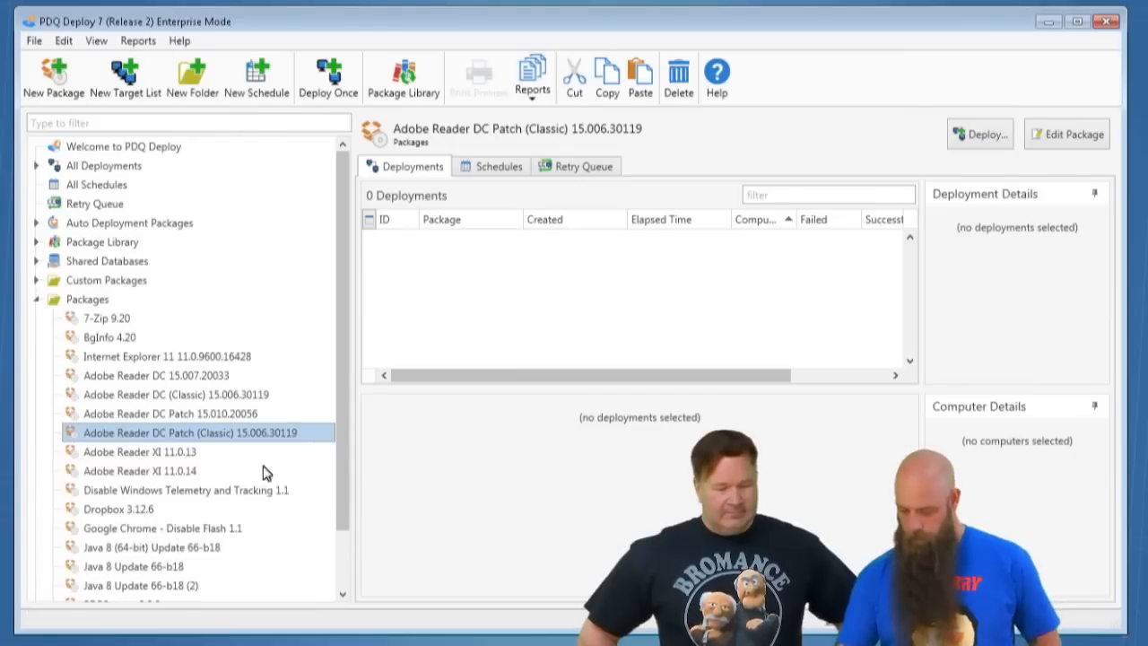
{"action": "left_click", "coordinate": [165, 419]}
{"action": "left_click", "coordinate": [289, 437]}
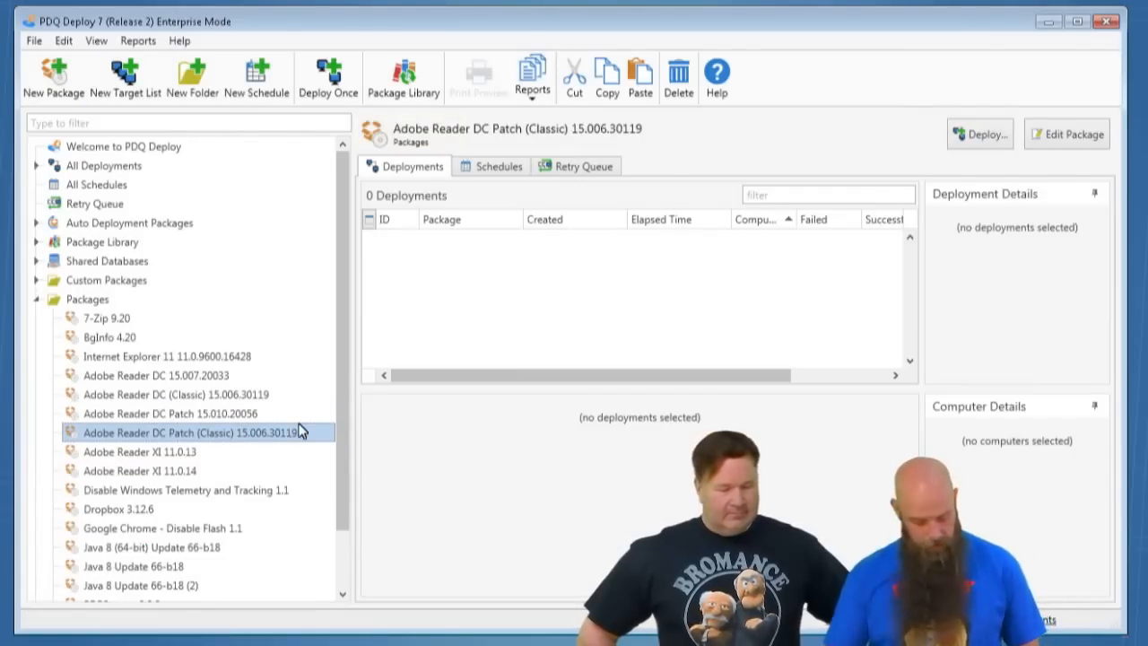
{"action": "key", "text": "ctrl+d"}
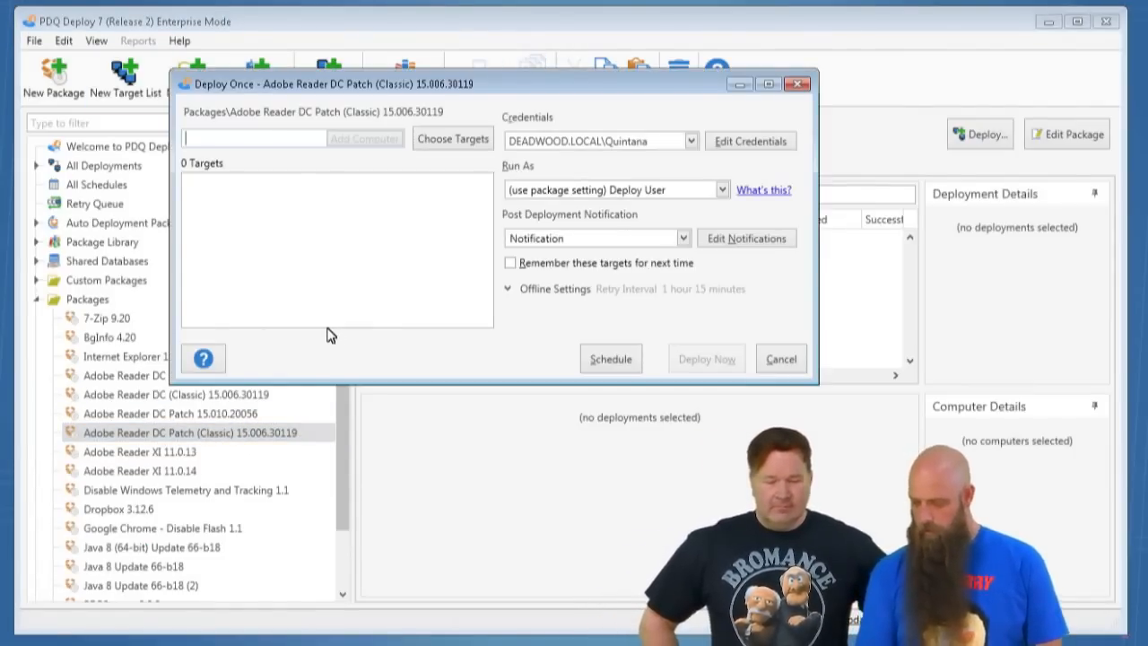
{"action": "type", "text": "costanza"}
{"action": "key", "text": "Return"}
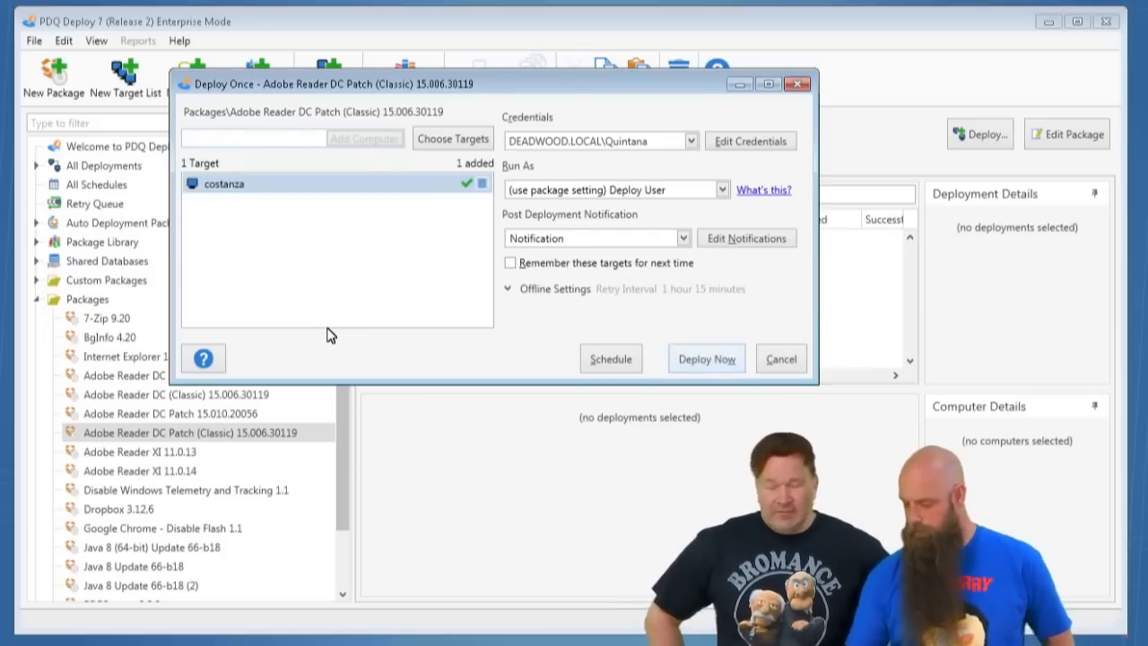
{"action": "left_click", "coordinate": [704, 360]}
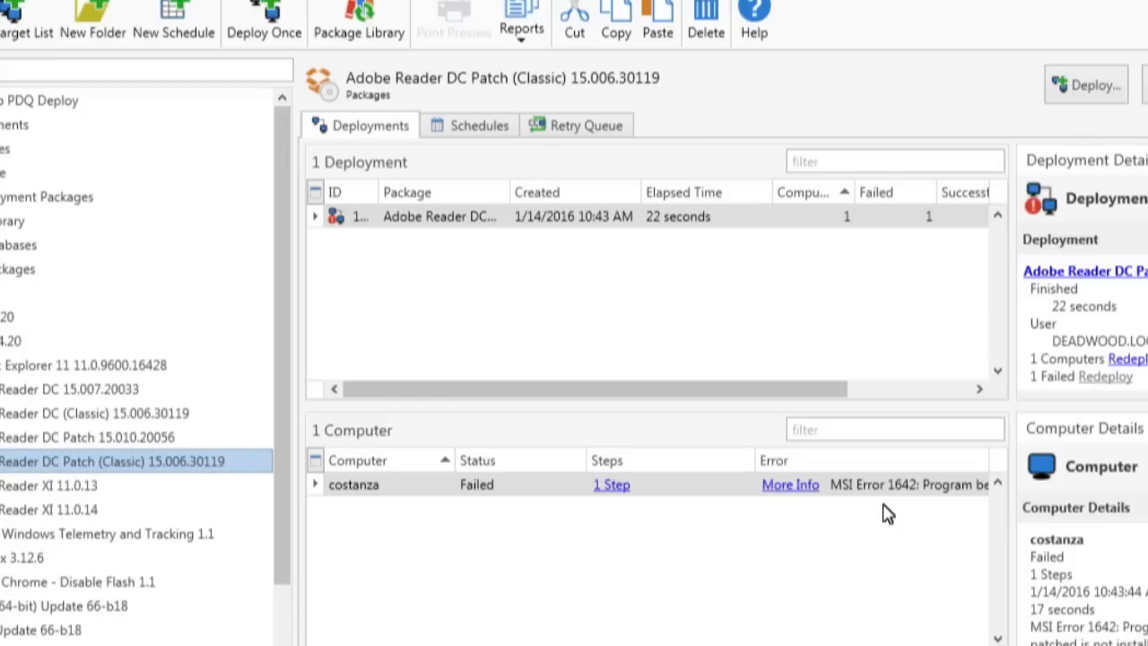
- Examine the error reported for costanza in the patch deployment's computer list
{"action": "left_click_drag", "start_coordinate": [718, 644], "coordinate": [825, 645]}
{"action": "left_click_drag", "start_coordinate": [902, 460], "coordinate": [827, 471]}
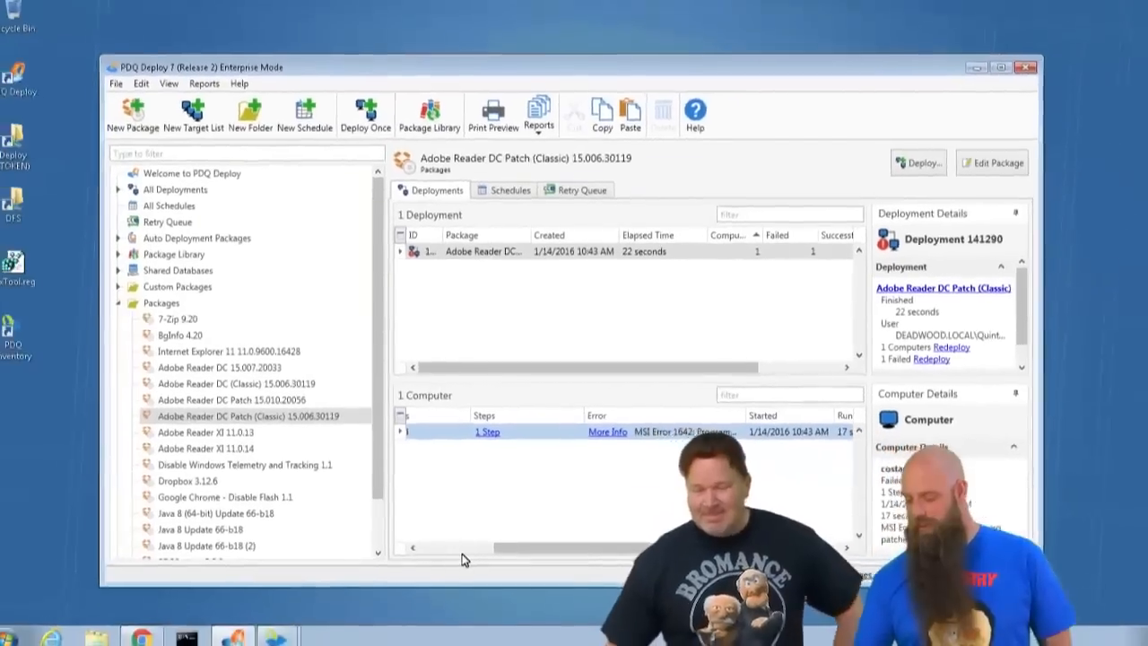
{"action": "left_click", "coordinate": [463, 560]}
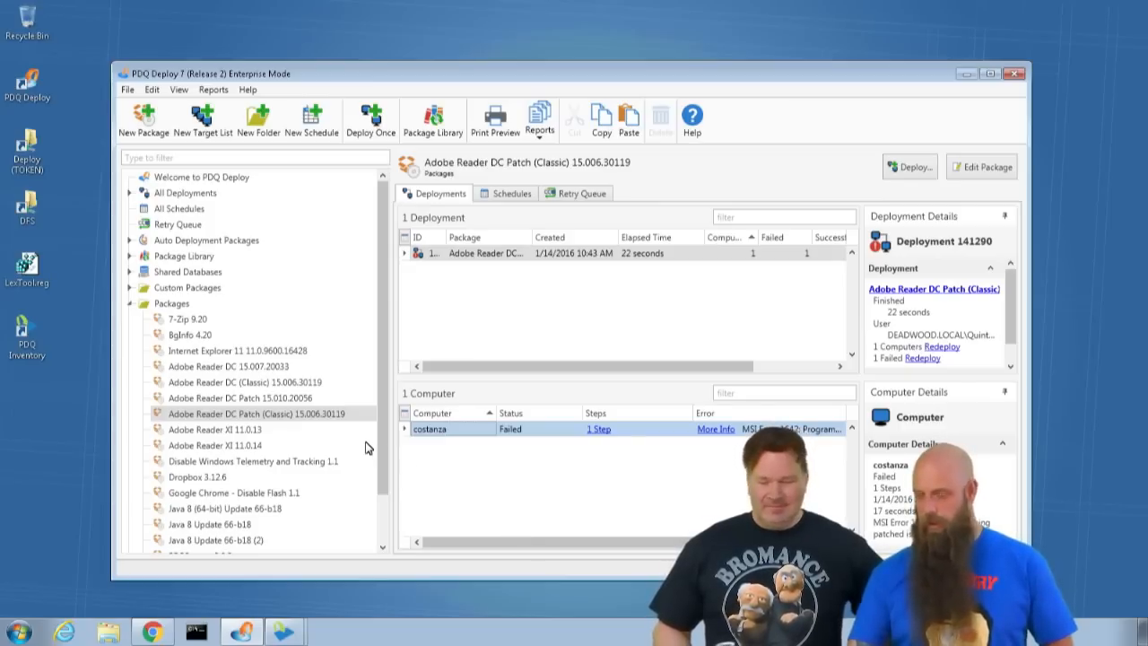
- Set up a one-time deployment of the Adobe Reader DC (Classic) 15.006.30119 package and browse PDQ Inventory for its targets
{"action": "left_click", "coordinate": [238, 400]}
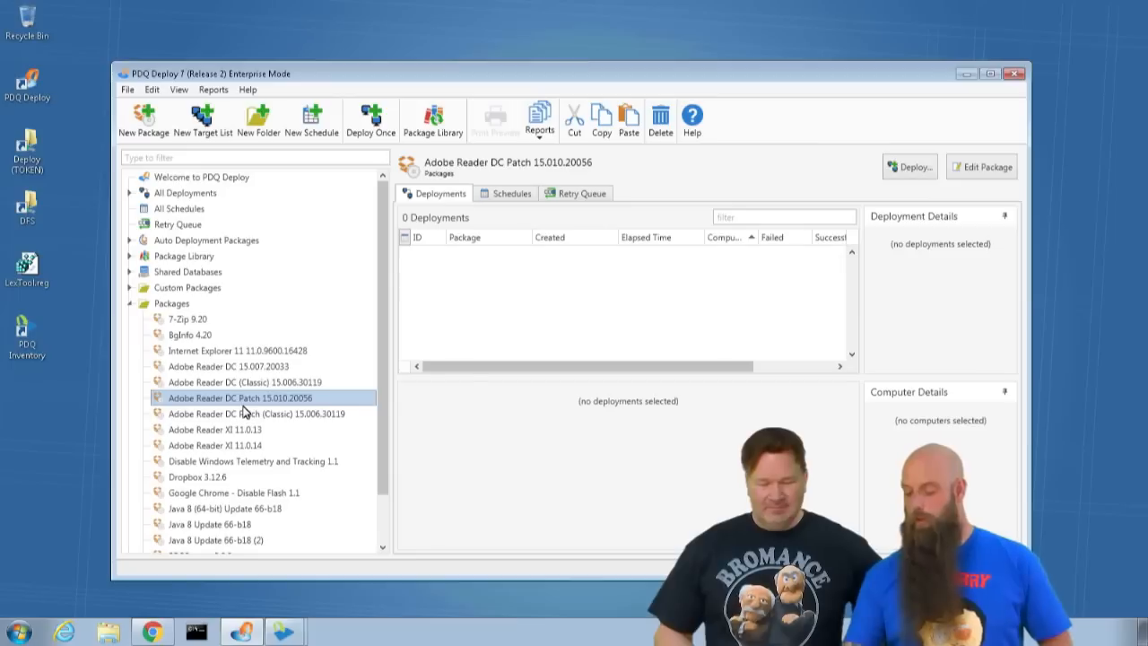
{"action": "key", "text": "Up"}
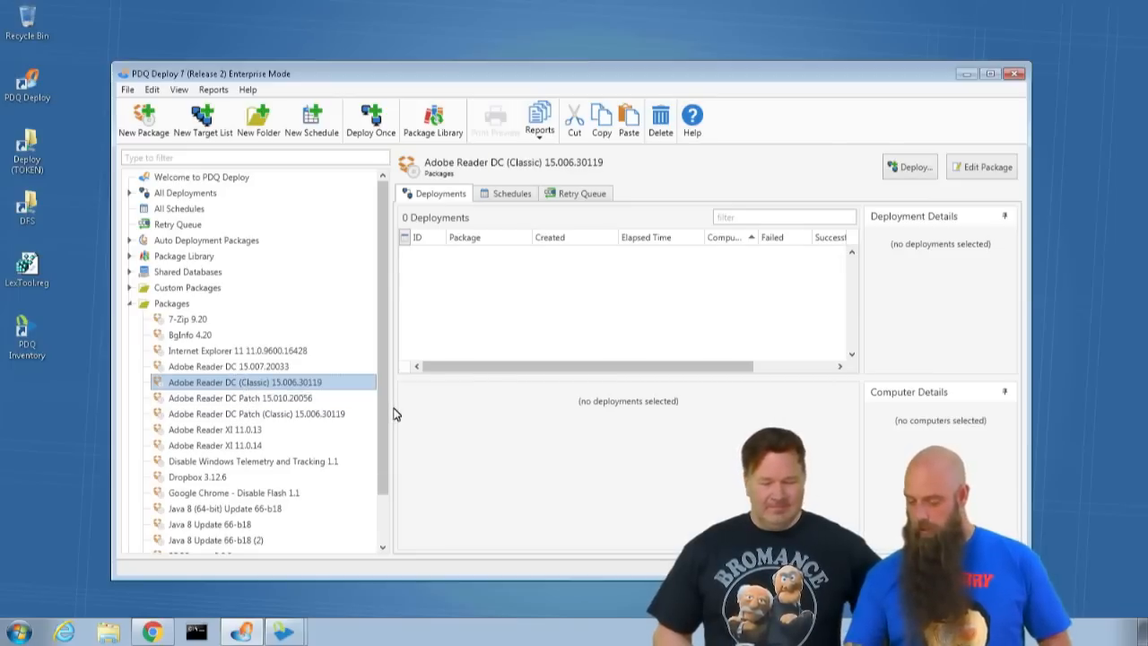
{"action": "key", "text": "ctrl+d"}
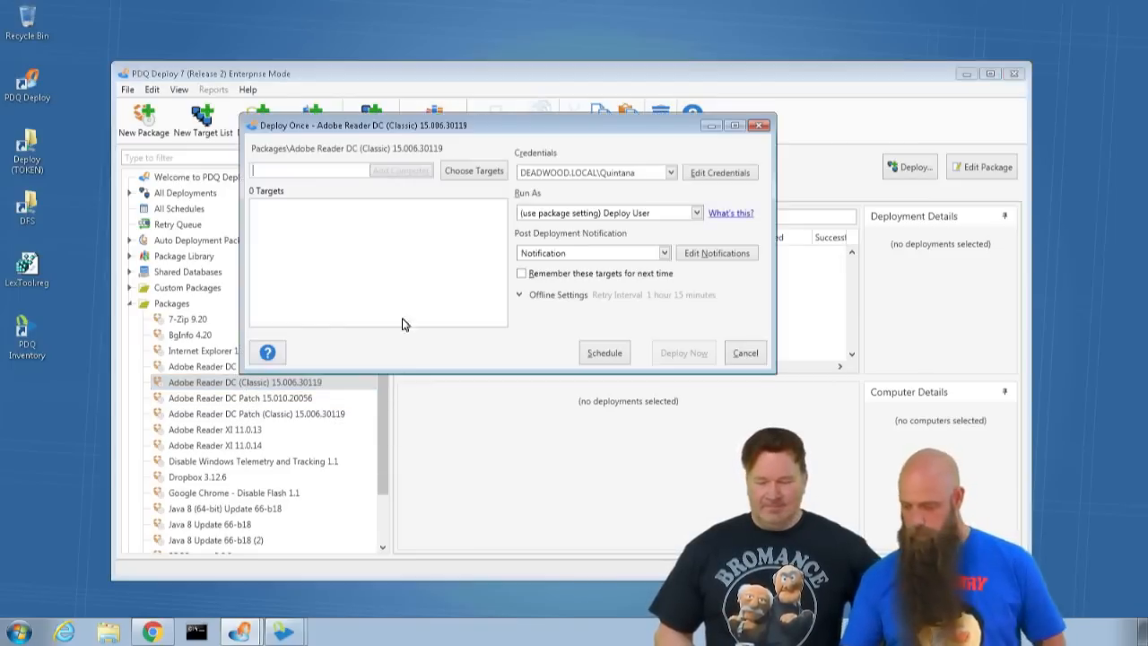
{"action": "left_click", "coordinate": [474, 173]}
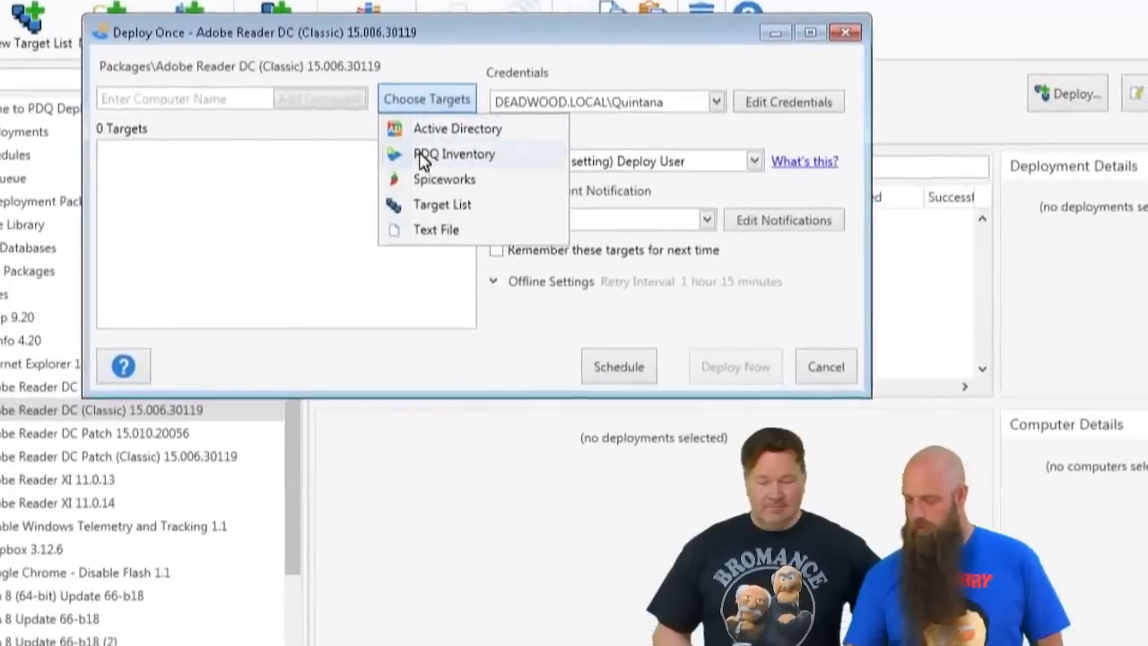
{"action": "key", "text": "Escape"}
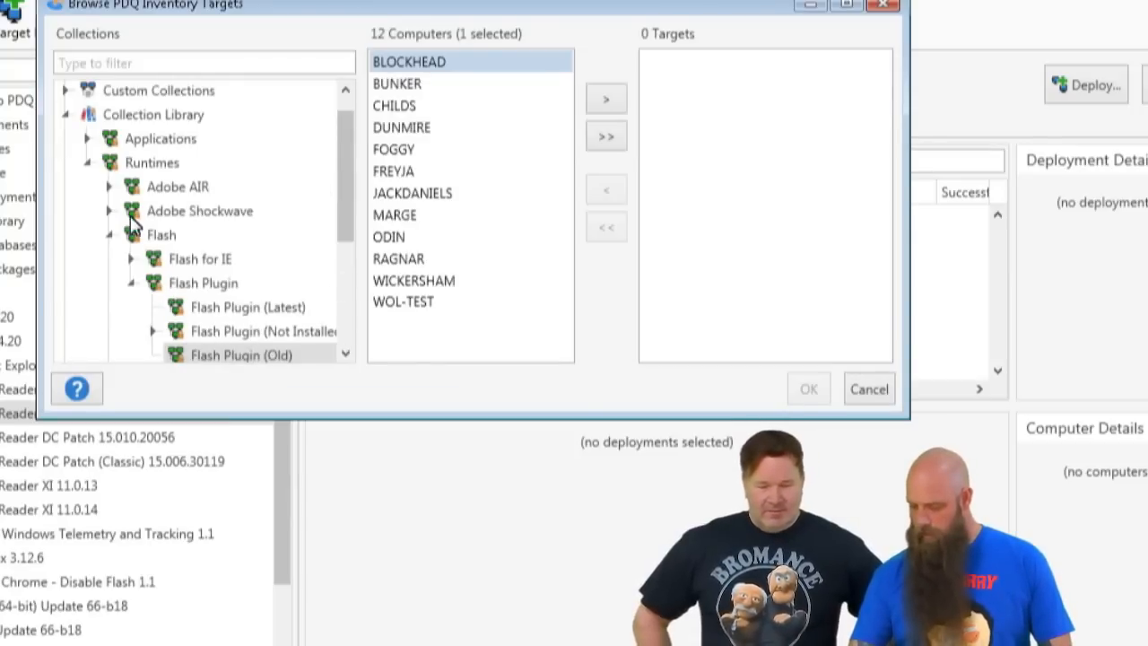
- Add COSTANZA and LISABURGER from the Adobe Reader XI collection under PDF Readers as deployment targets
{"action": "left_click", "coordinate": [85, 161]}
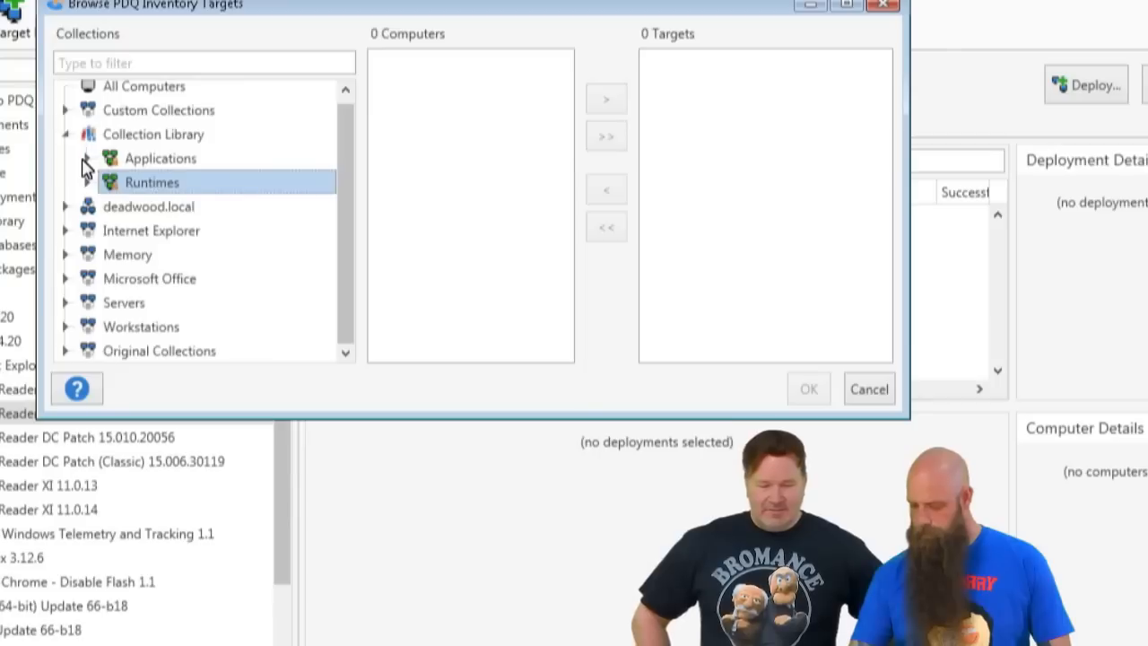
{"action": "left_click", "coordinate": [87, 158]}
{"action": "left_click", "coordinate": [108, 303]}
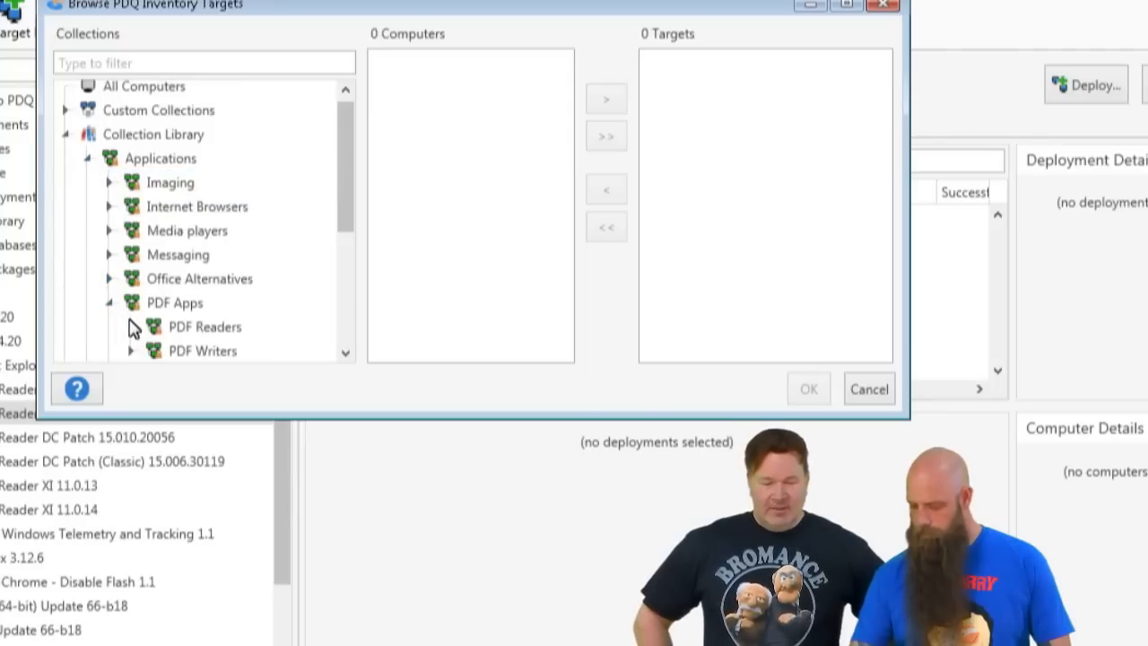
{"action": "left_click", "coordinate": [132, 328]}
{"action": "scroll", "coordinate": [157, 269], "scroll_direction": "down", "scroll_amount": 1}
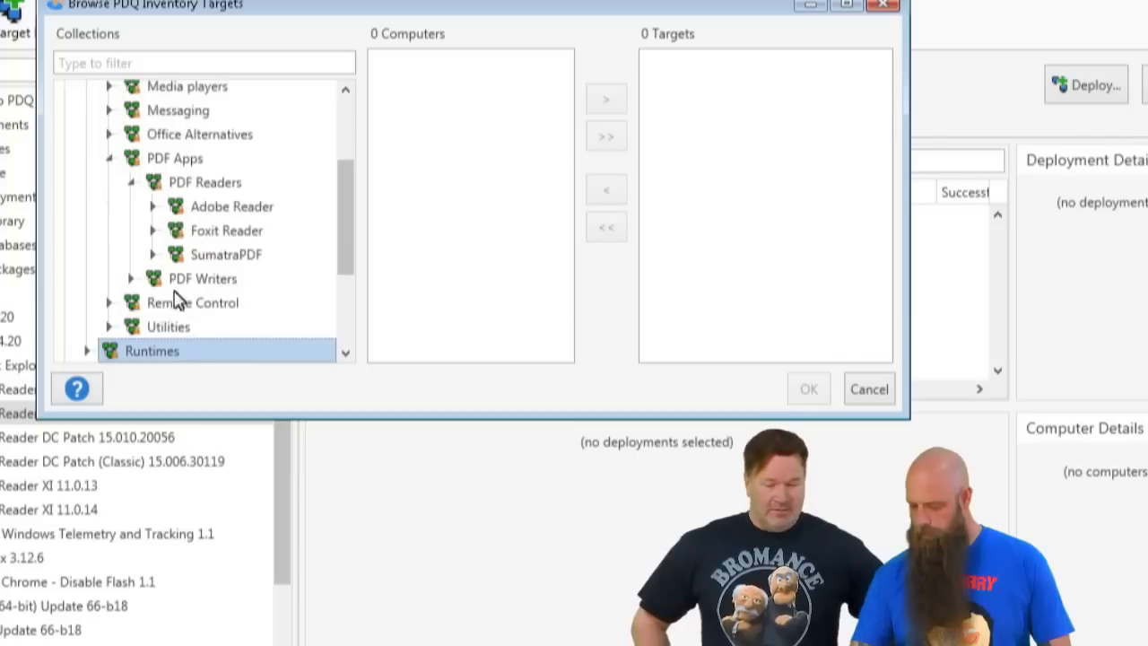
{"action": "left_click", "coordinate": [151, 207]}
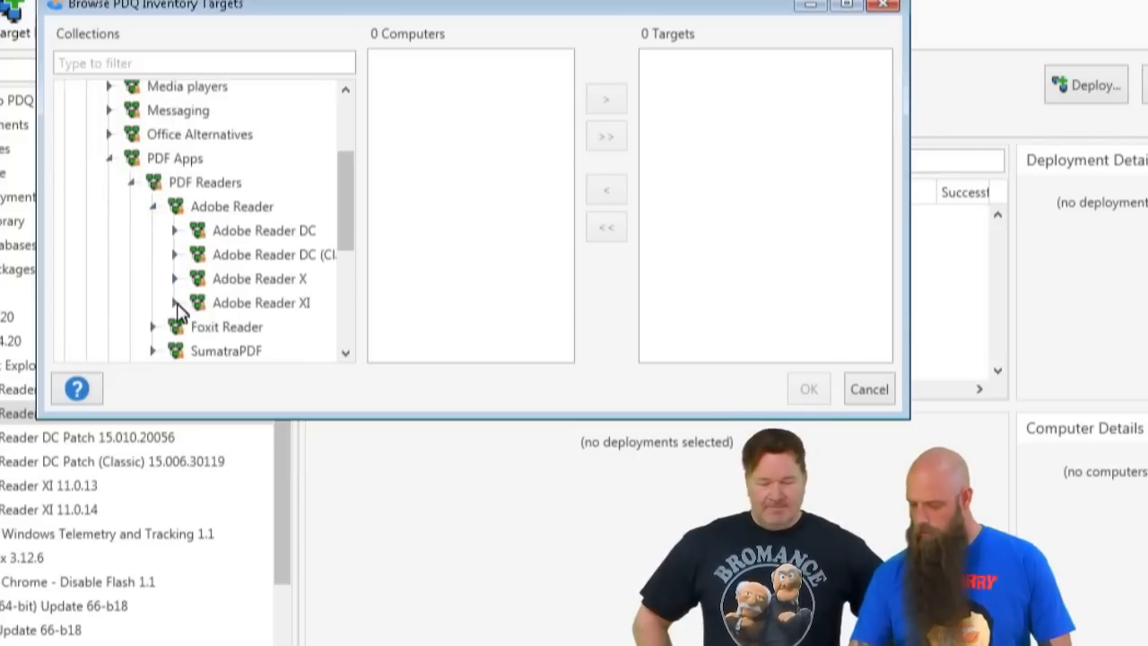
{"action": "left_click", "coordinate": [210, 310]}
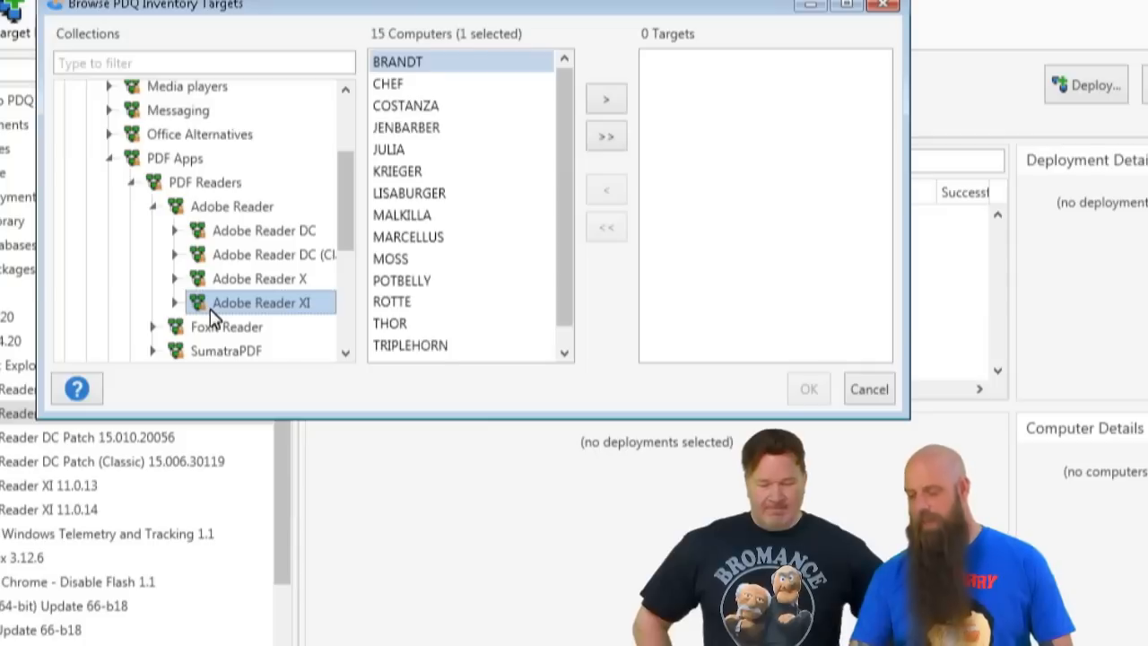
{"action": "left_click", "coordinate": [404, 107]}
{"action": "double_click", "coordinate": [403, 108]}
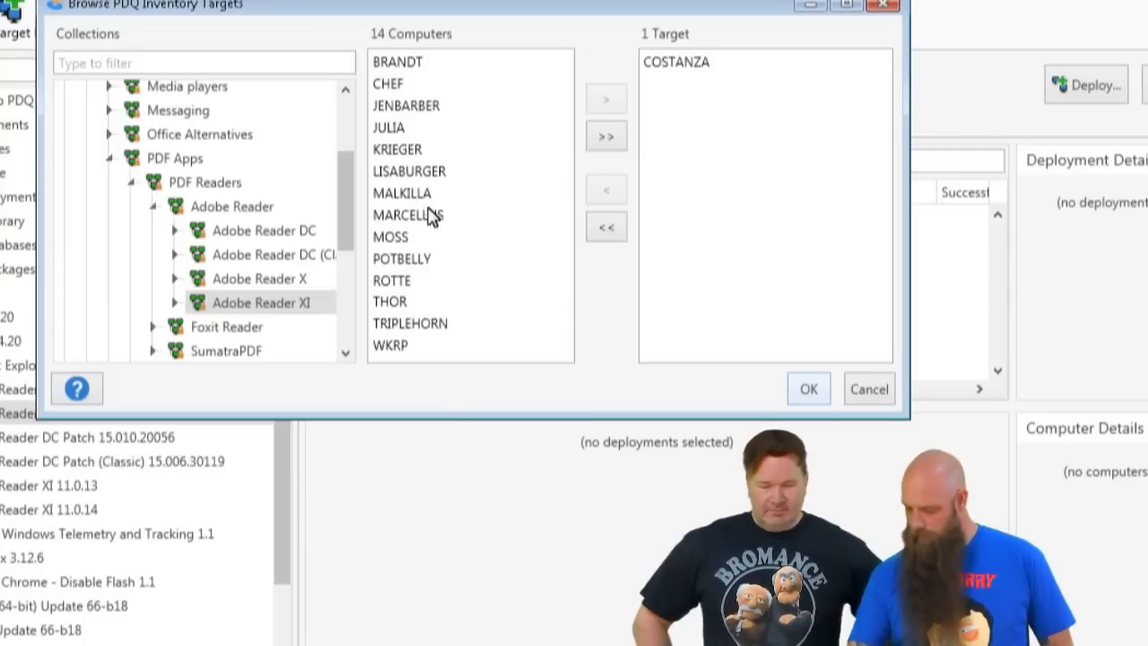
{"action": "left_click", "coordinate": [415, 172]}
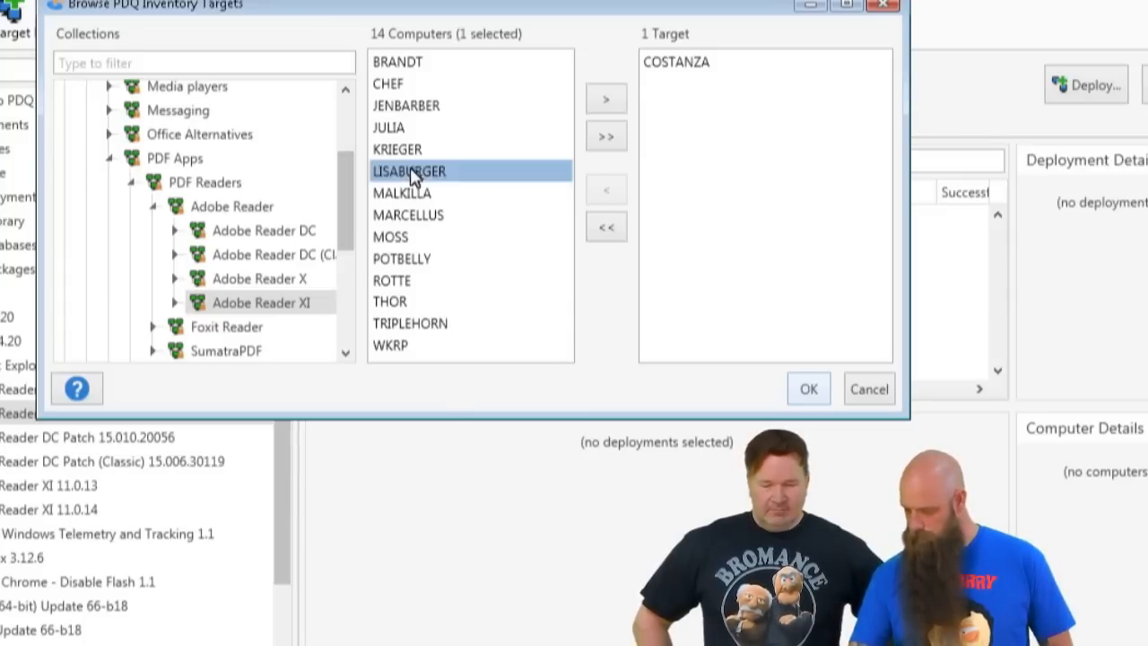
{"action": "double_click", "coordinate": [414, 172]}
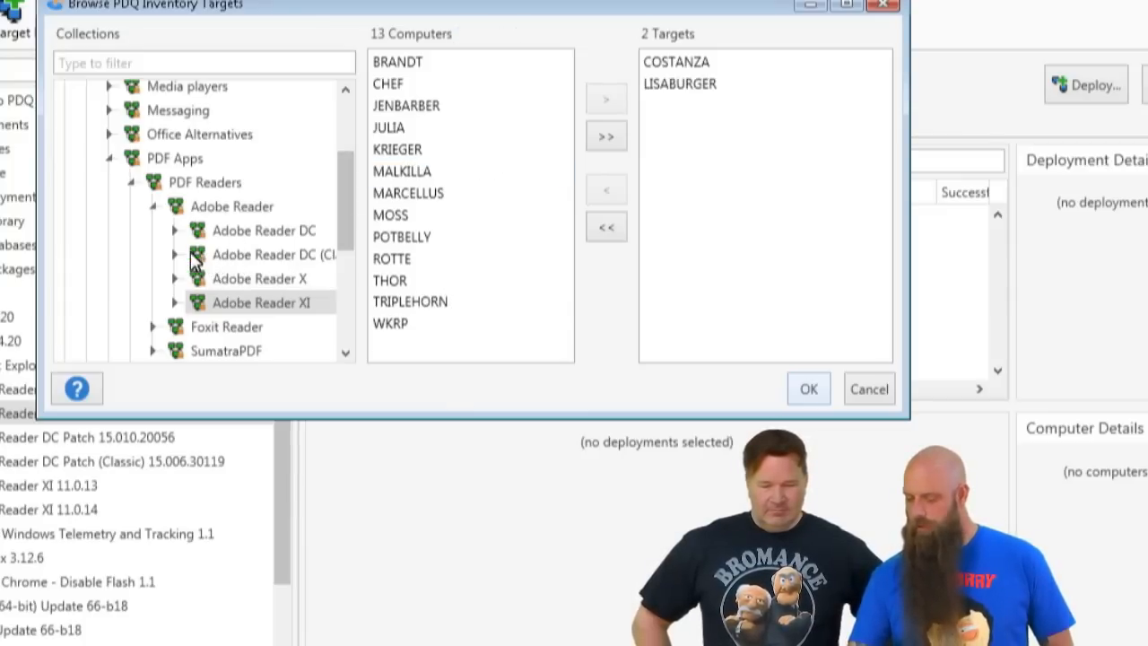
- Add LAGAVULIN16, BUNKER and RAGNAR from the Adobe Reader DC Classic (Old) collection to the targets
{"action": "left_click", "coordinate": [173, 255]}
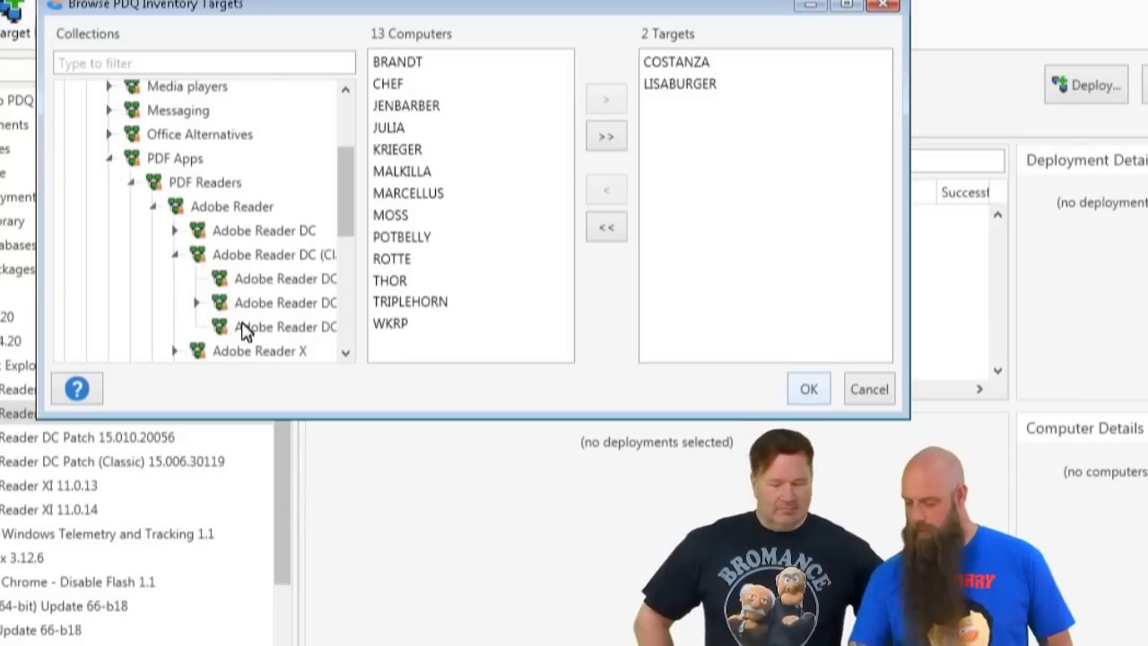
{"action": "left_click_drag", "start_coordinate": [363, 290], "coordinate": [434, 305]}
{"action": "left_click", "coordinate": [331, 332]}
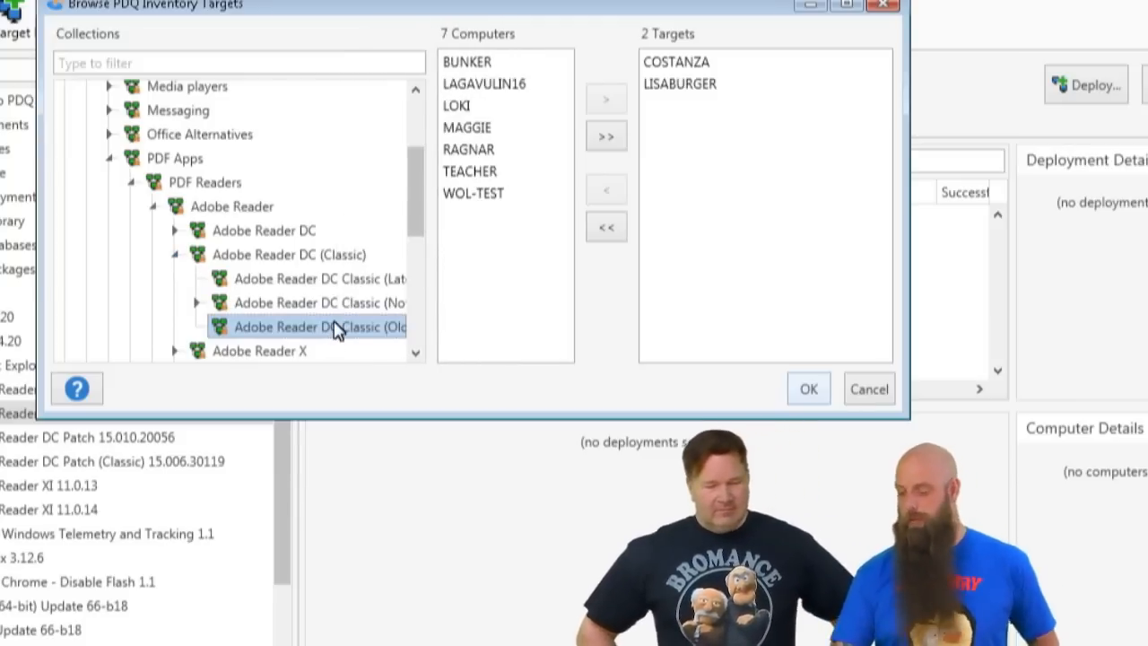
{"action": "double_click", "coordinate": [500, 83]}
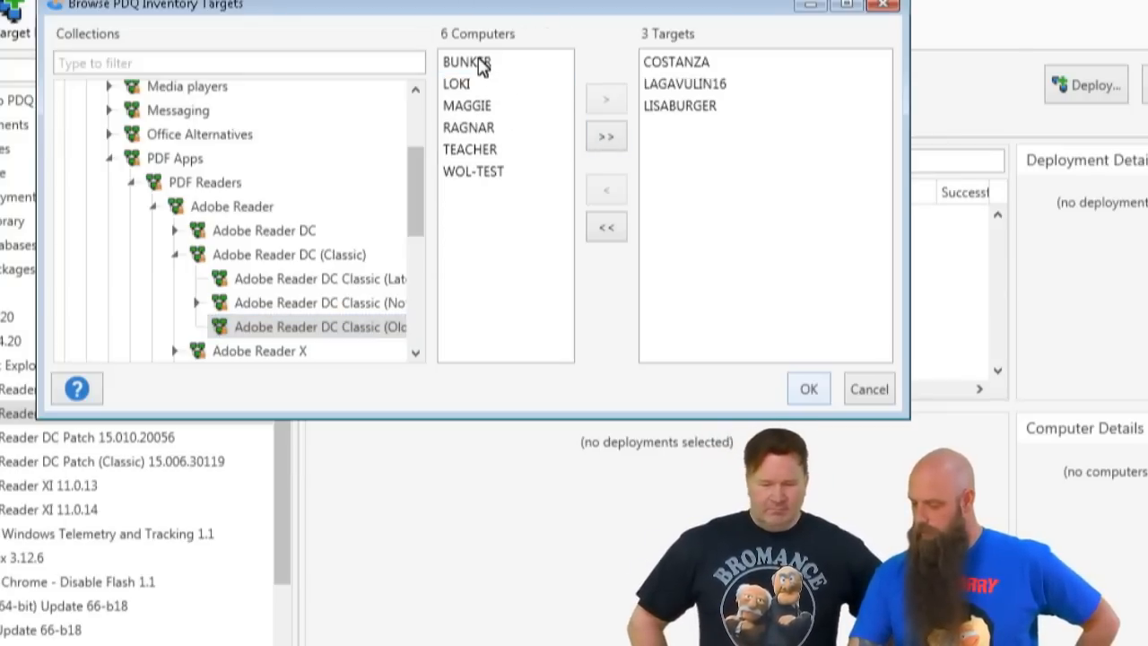
{"action": "double_click", "coordinate": [482, 62]}
{"action": "double_click", "coordinate": [479, 105]}
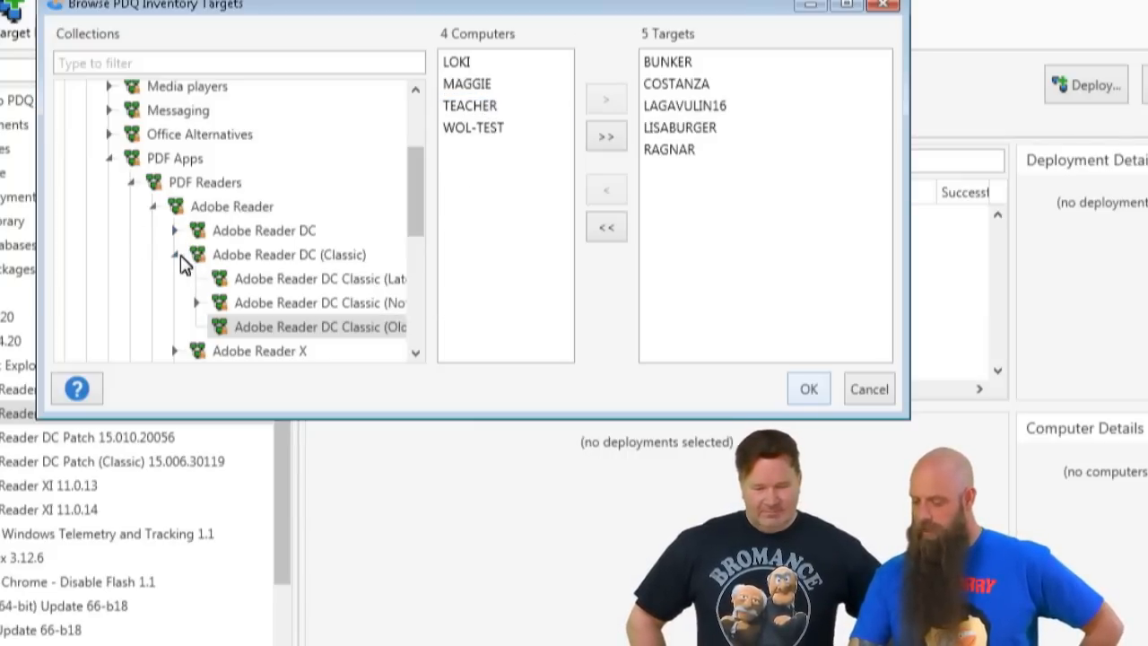
- Add JARVIS and TREEHORN from the Adobe Reader DC collection to the targets and accept the target selection
{"action": "left_click", "coordinate": [178, 256]}
{"action": "left_click", "coordinate": [176, 232]}
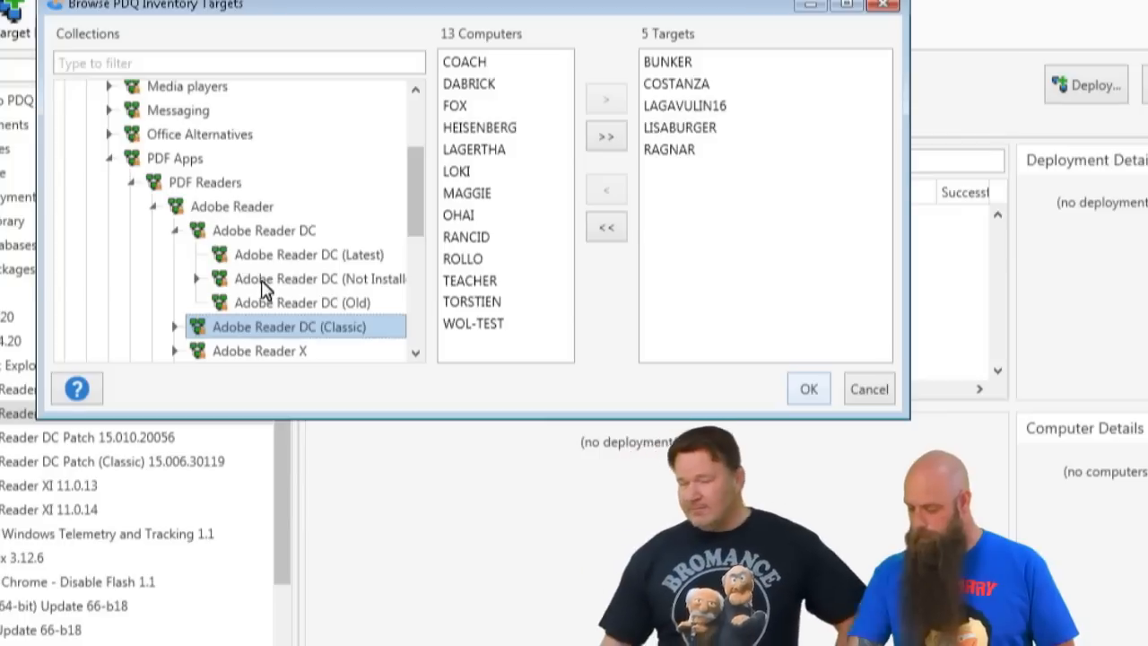
{"action": "left_click", "coordinate": [272, 236]}
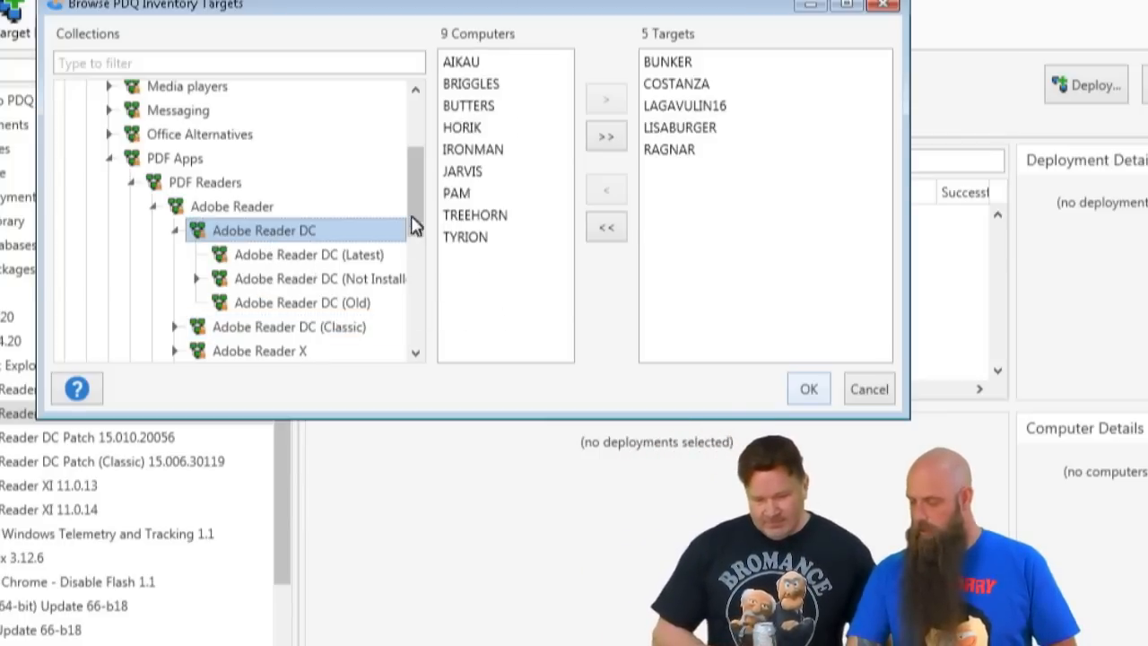
{"action": "double_click", "coordinate": [478, 178]}
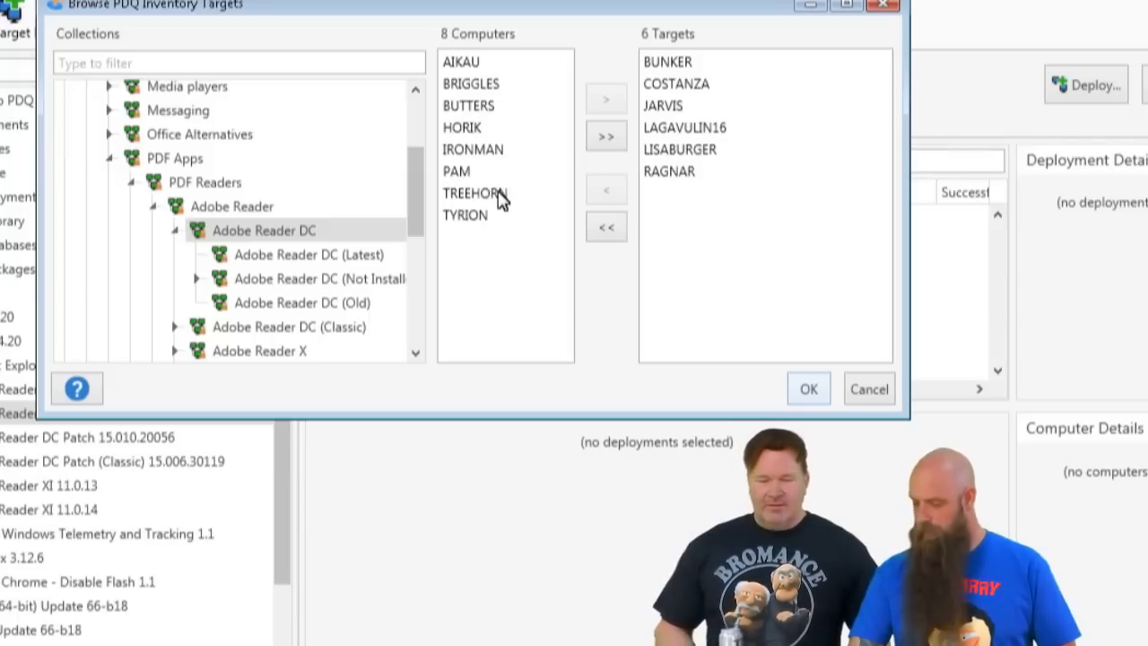
{"action": "double_click", "coordinate": [496, 195]}
{"action": "left_click", "coordinate": [807, 391]}
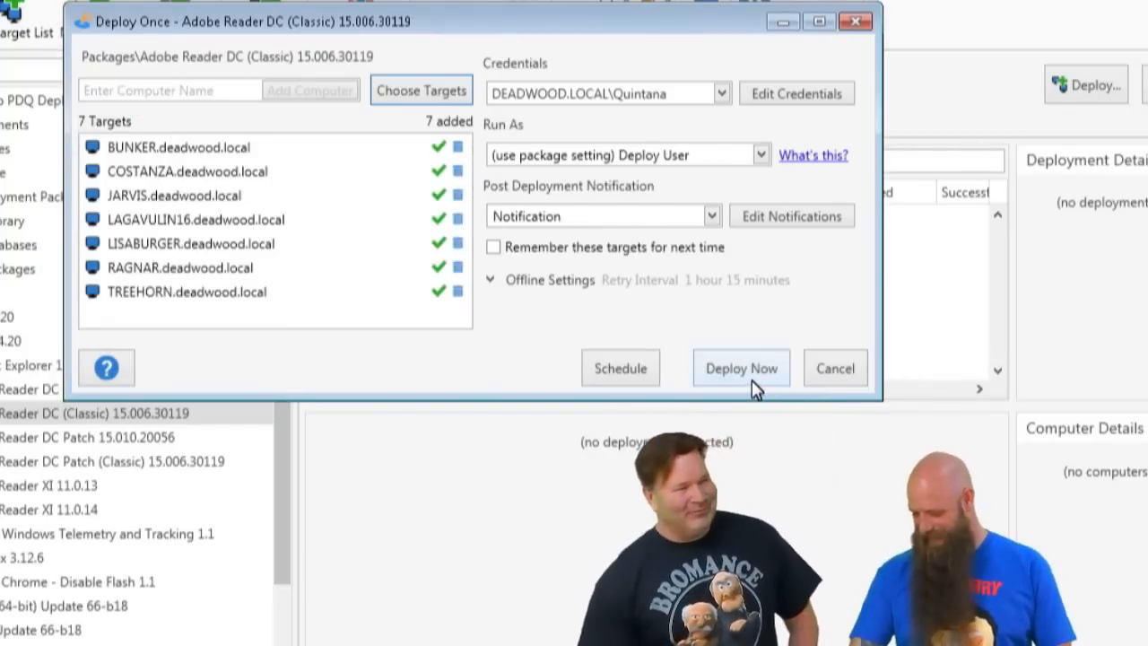
- Start the Adobe Reader DC (Classic) deployment immediately and widen the Steps column in its computer list
{"action": "left_click", "coordinate": [749, 376]}
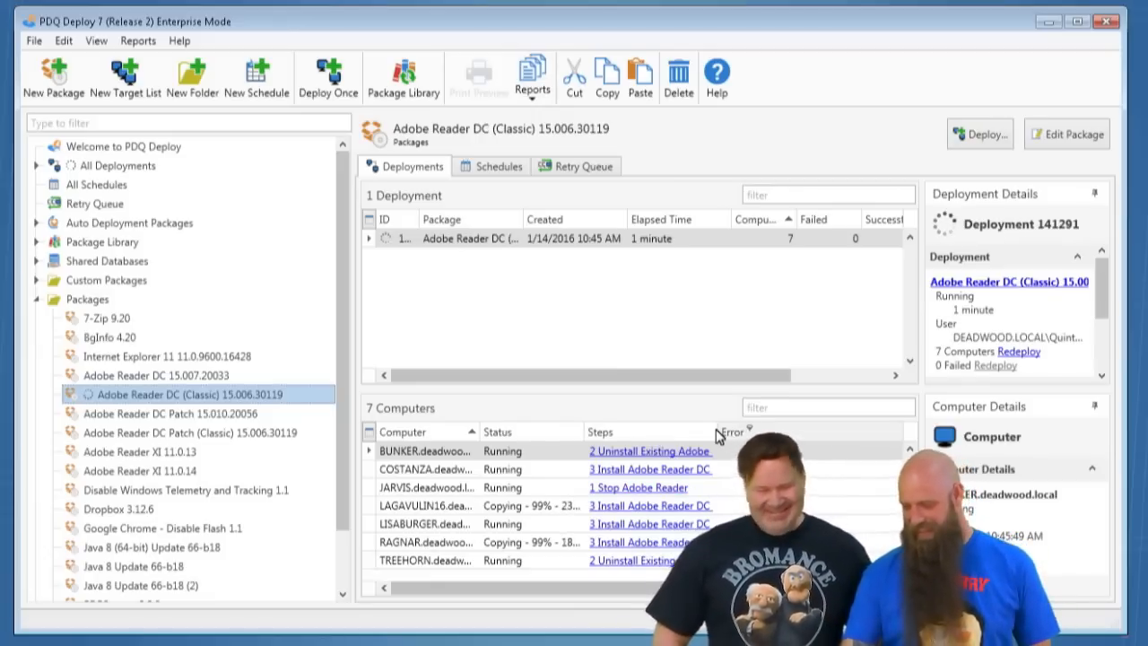
{"action": "left_click", "coordinate": [733, 447]}
{"action": "left_click_drag", "start_coordinate": [733, 434], "coordinate": [761, 435]}
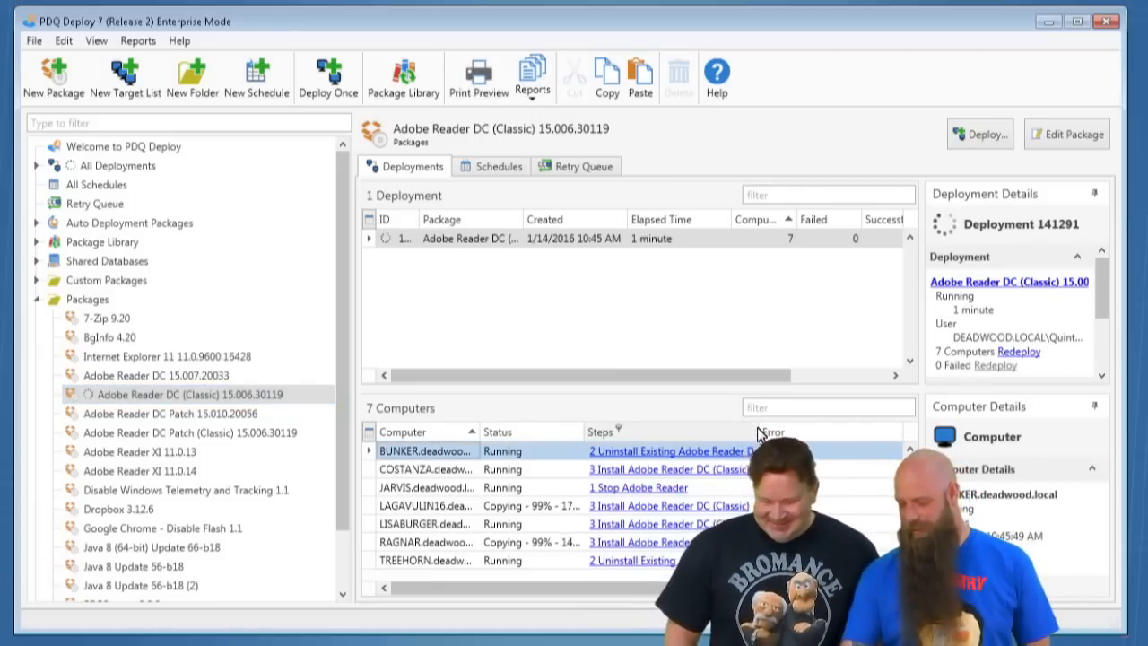
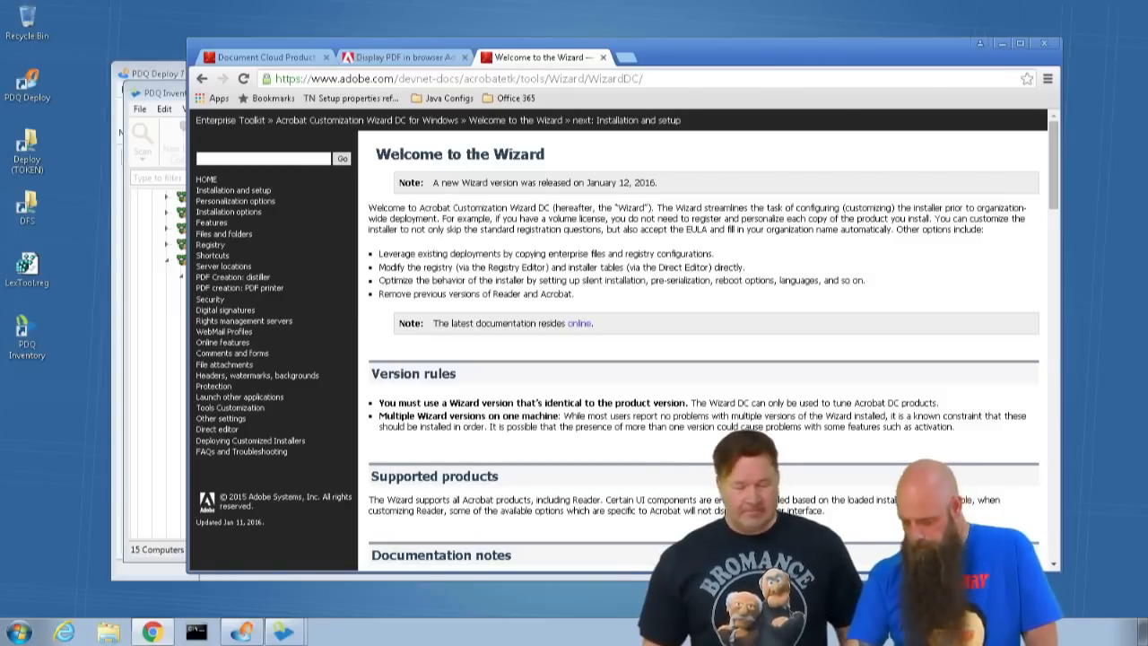
- Minimize the browser, close the TREEHORN computer window and switch to PDQ Deploy
{"action": "left_click", "coordinate": [1002, 45]}
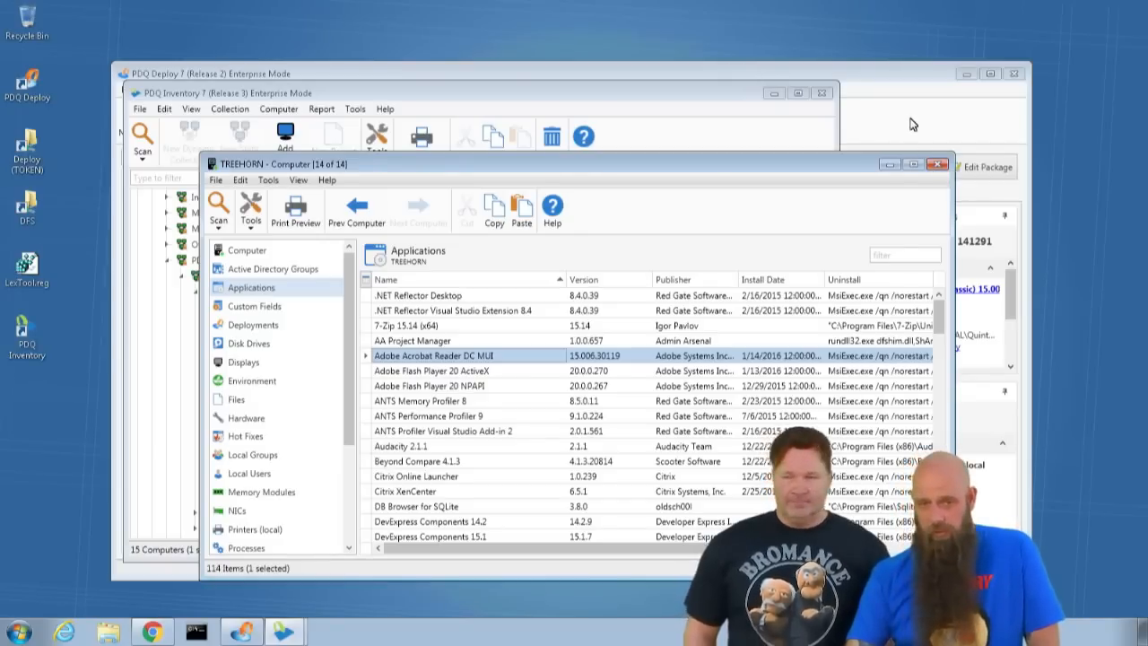
{"action": "left_click", "coordinate": [939, 166]}
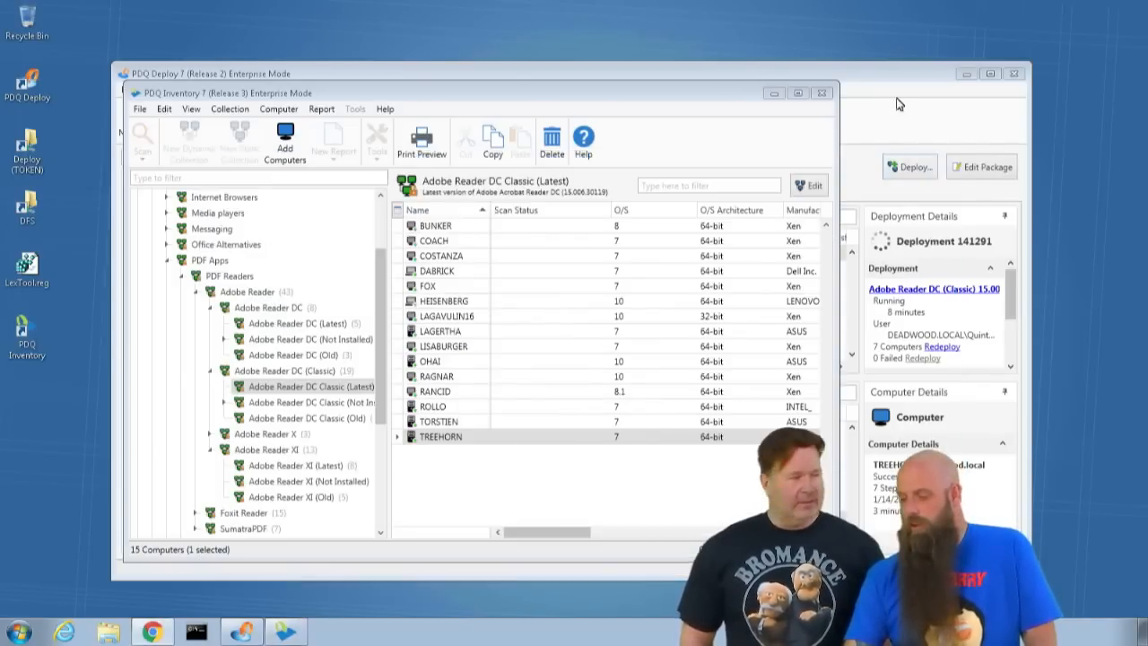
{"action": "left_click", "coordinate": [849, 93]}
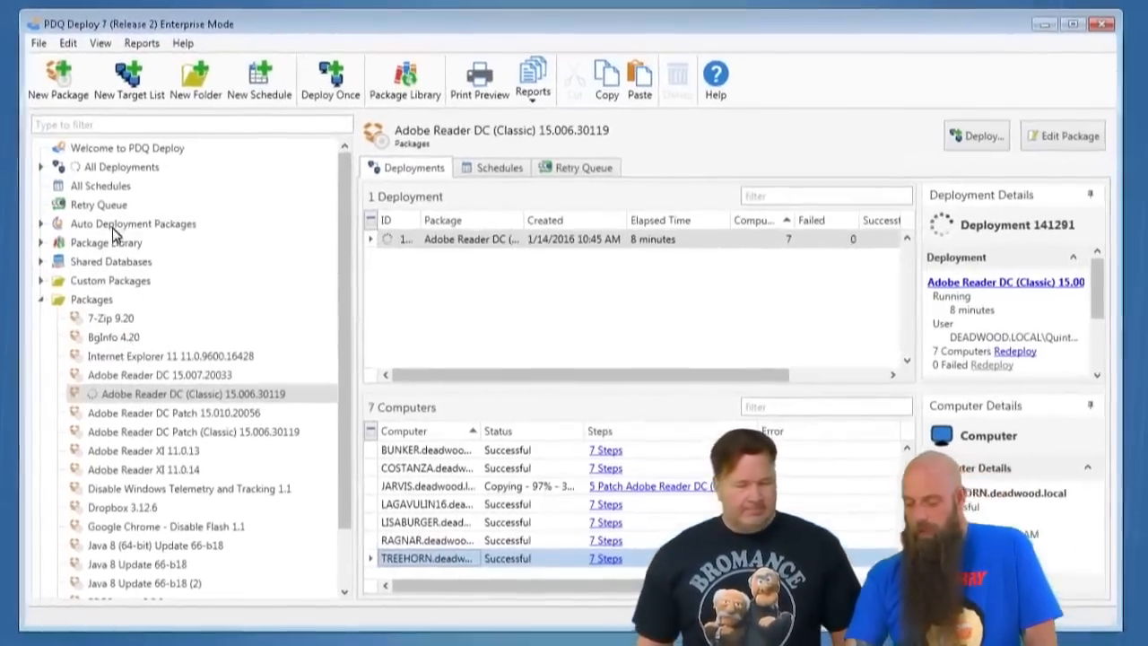
- Create a new auto deployment schedule for the Adobe Reader DC Patch (Classic) package in the Package Library
{"action": "left_click", "coordinate": [114, 226]}
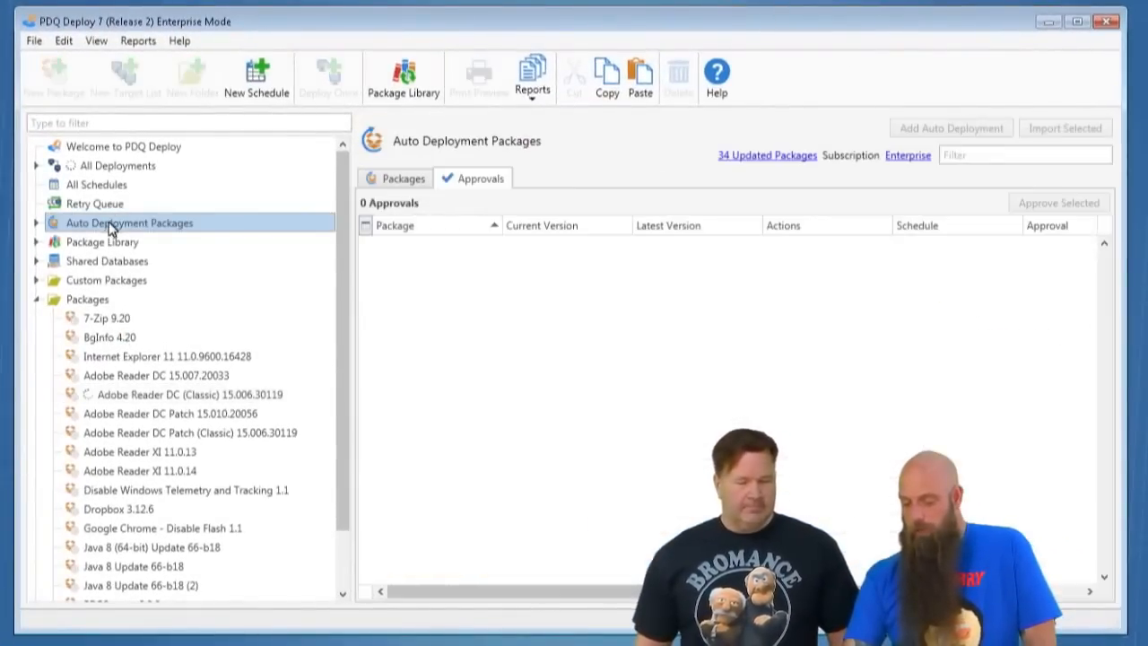
{"action": "left_click", "coordinate": [110, 242]}
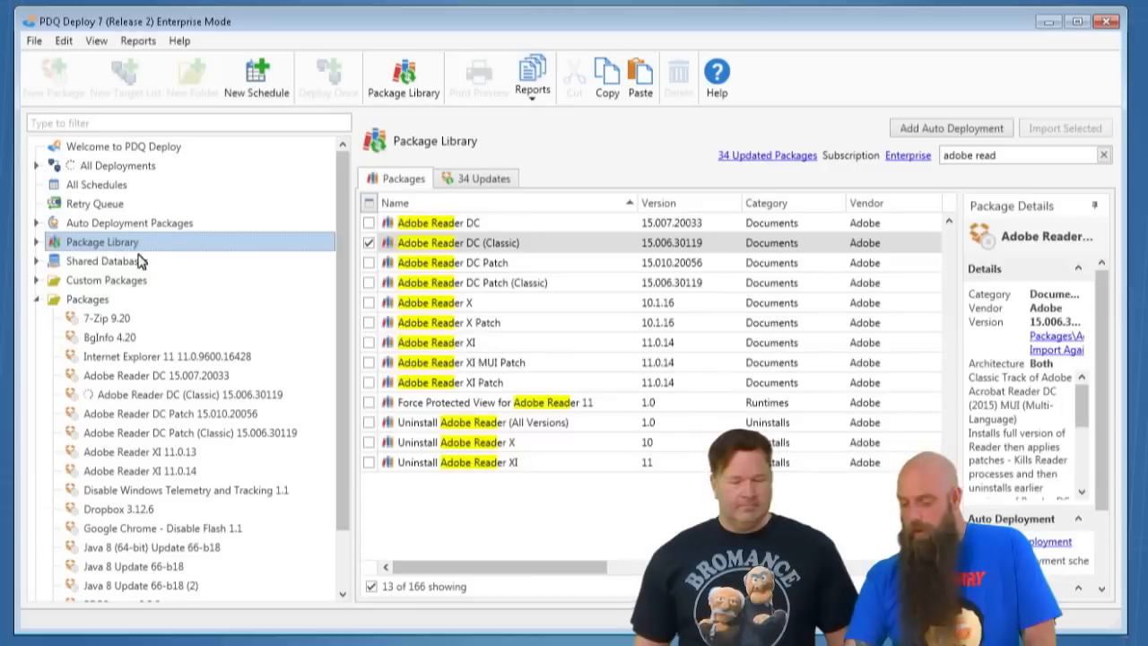
{"action": "left_click", "coordinate": [487, 282]}
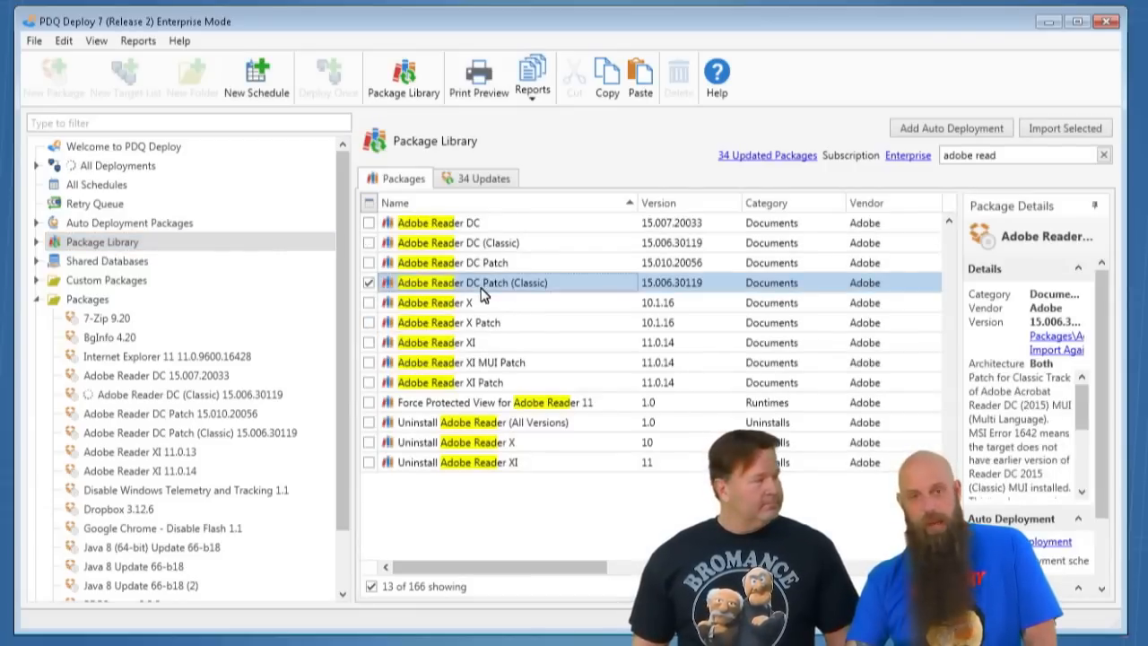
{"action": "left_click", "coordinate": [979, 135]}
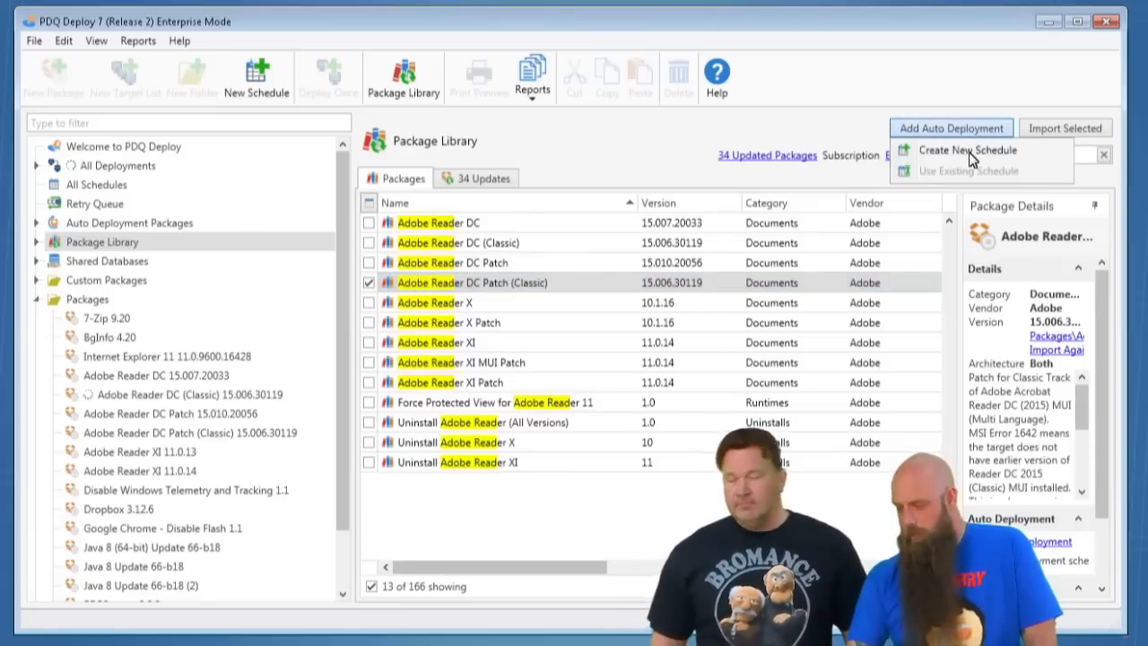
{"action": "left_click", "coordinate": [973, 150]}
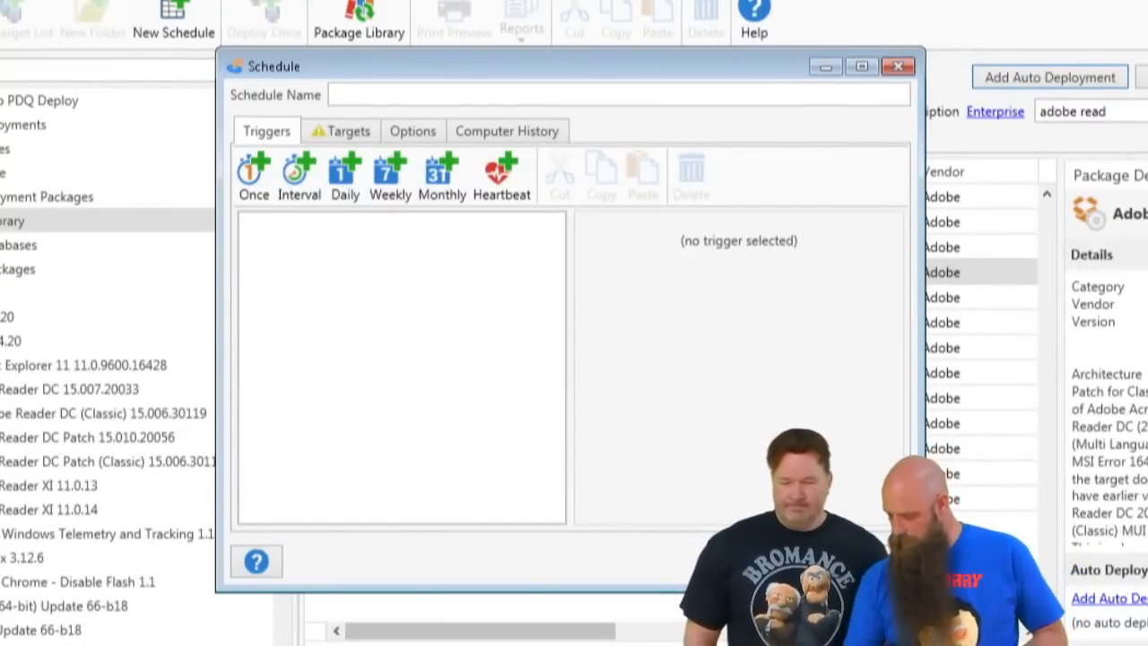
{"action": "left_click", "coordinate": [885, 562]}
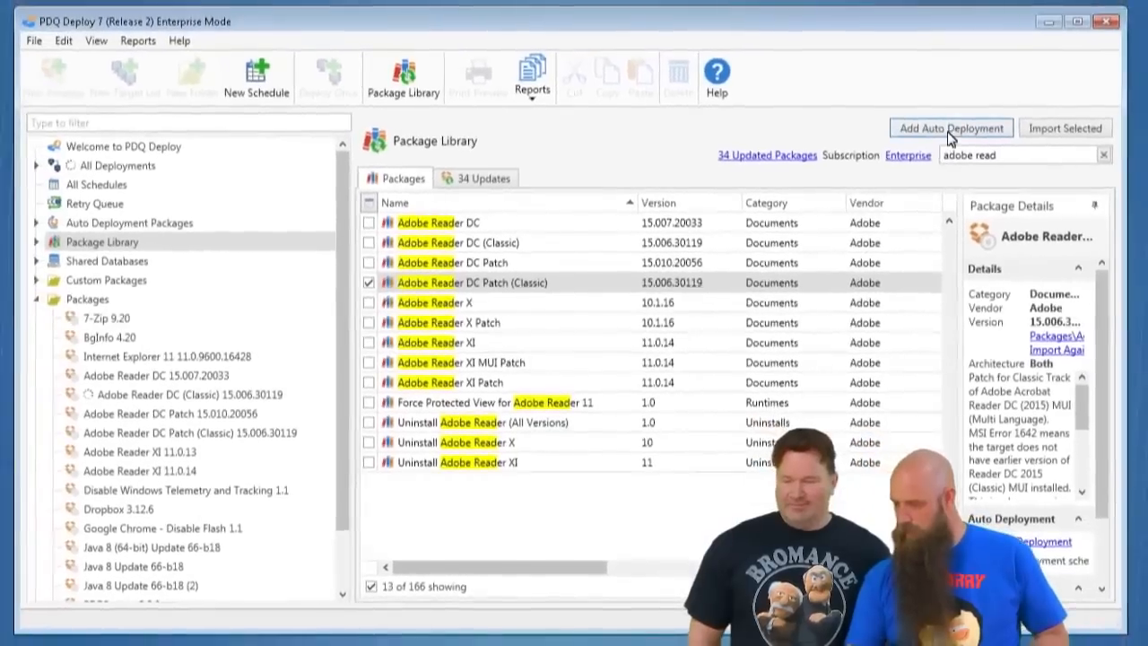
{"action": "left_click", "coordinate": [1051, 78]}
{"action": "left_click", "coordinate": [998, 130]}
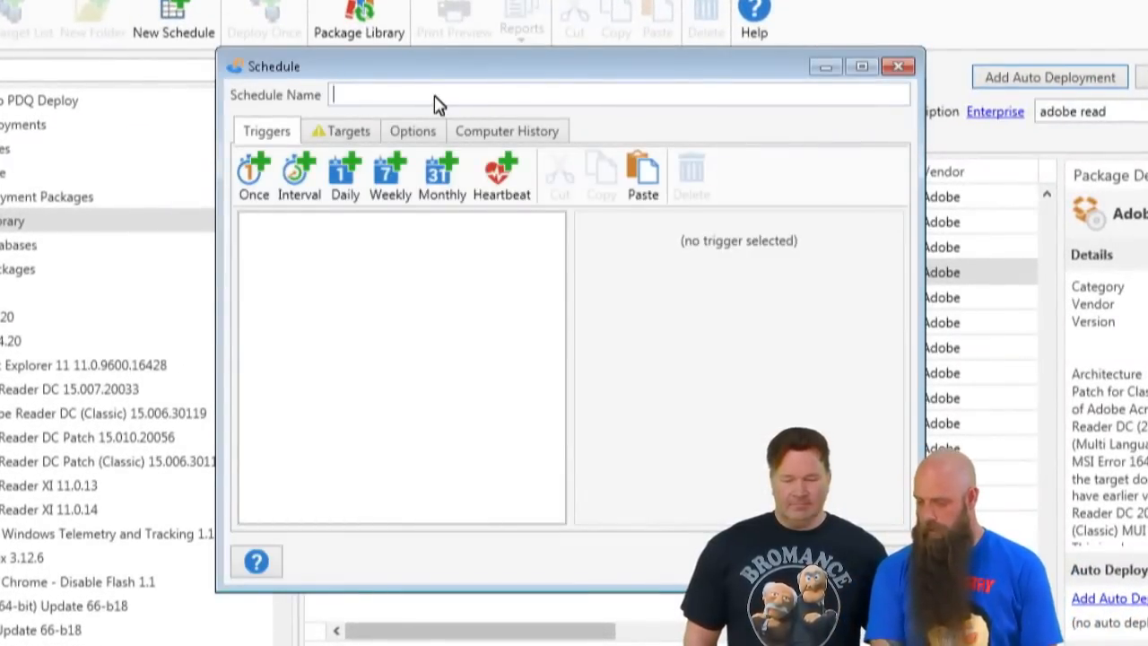
- Name the schedule Reader DC Classic Patch and give it a daily 11:00 AM trigger and a heartbeat trigger
{"action": "type", "text": "Re"}
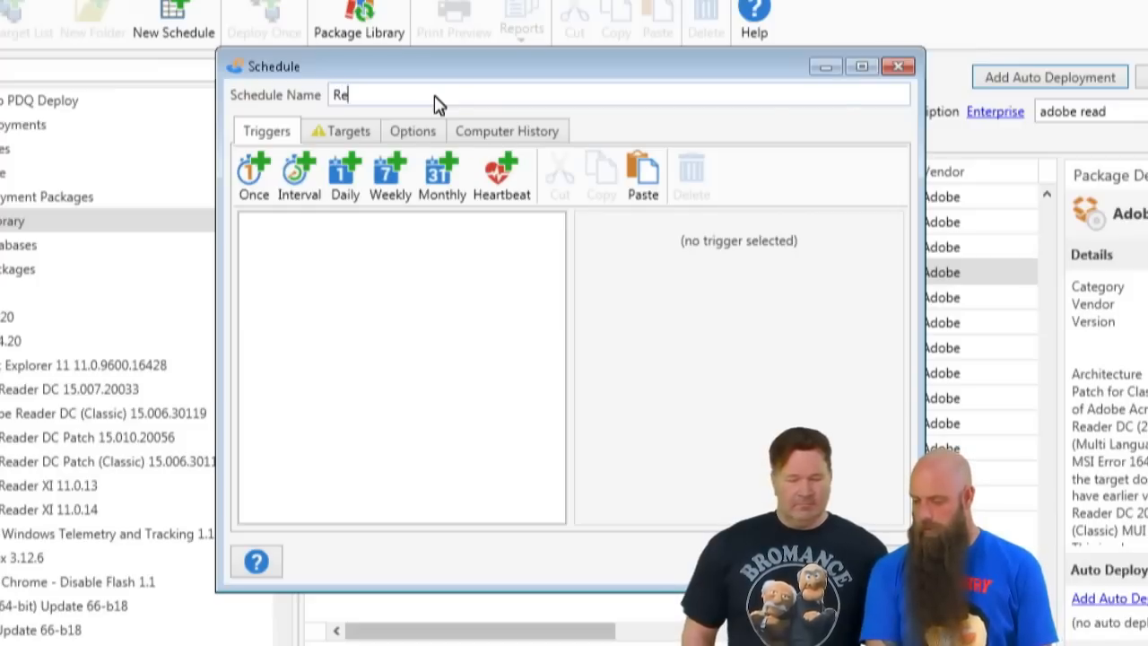
{"action": "type", "text": "ader DC C"}
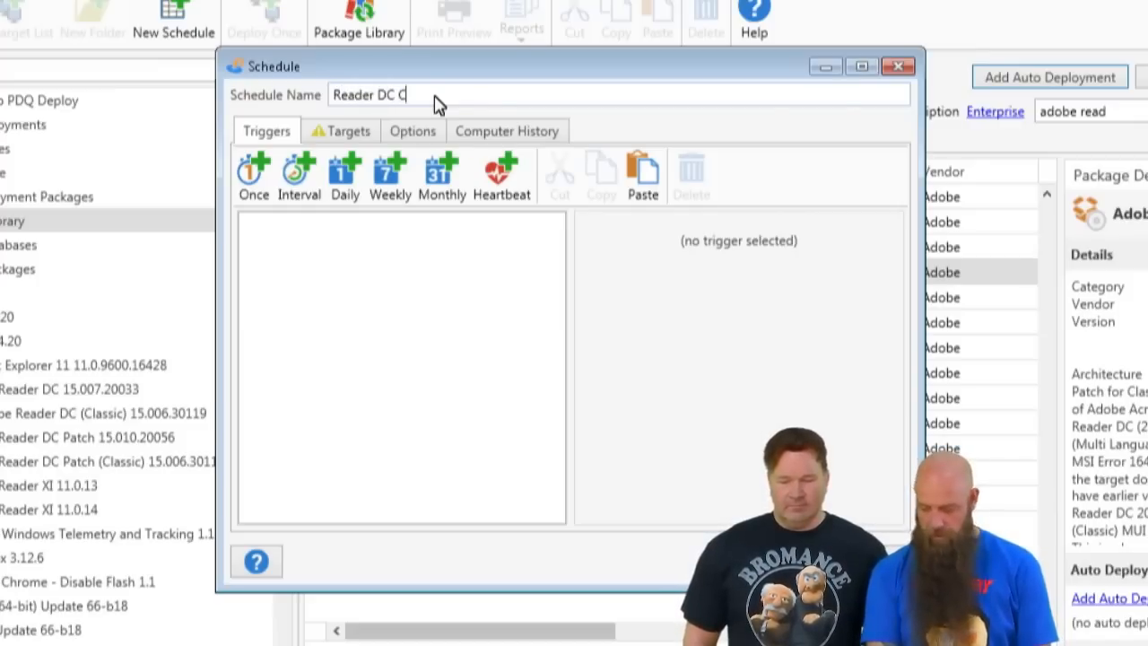
{"action": "type", "text": "lassic Patch"}
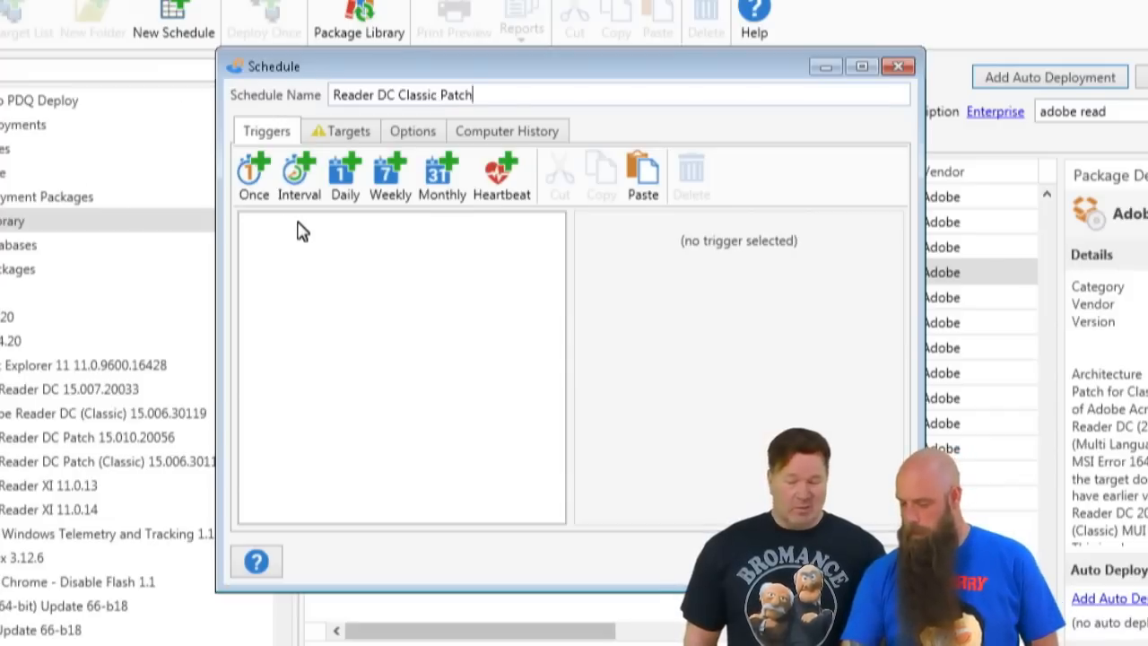
{"action": "left_click", "coordinate": [345, 199]}
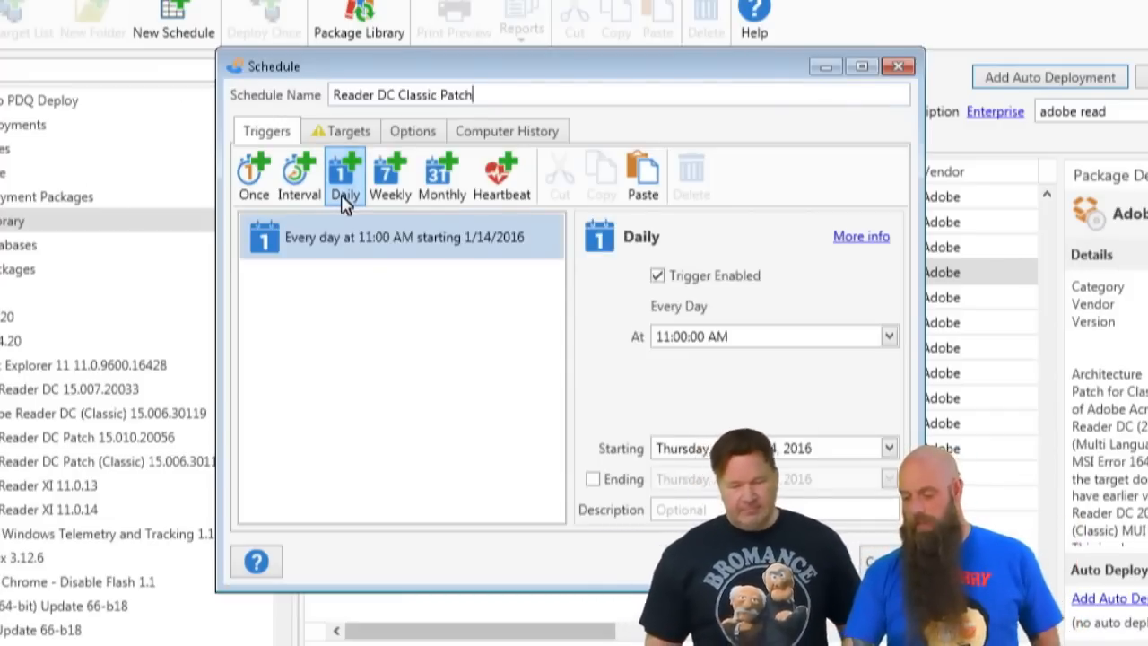
{"action": "left_click", "coordinate": [501, 174]}
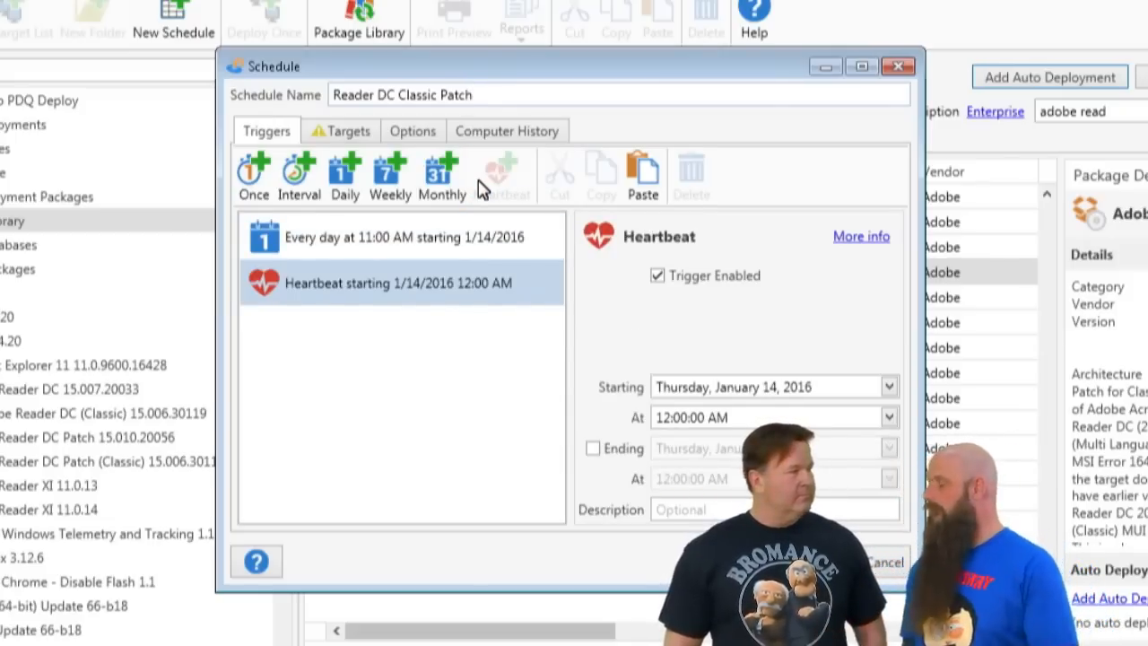
- Link the schedule's targets to the PDQ Inventory collection Adobe Reader DC Classic (Old) under Applications, PDF Apps, PDF Readers
{"action": "left_click", "coordinate": [365, 133]}
{"action": "left_click", "coordinate": [879, 171]}
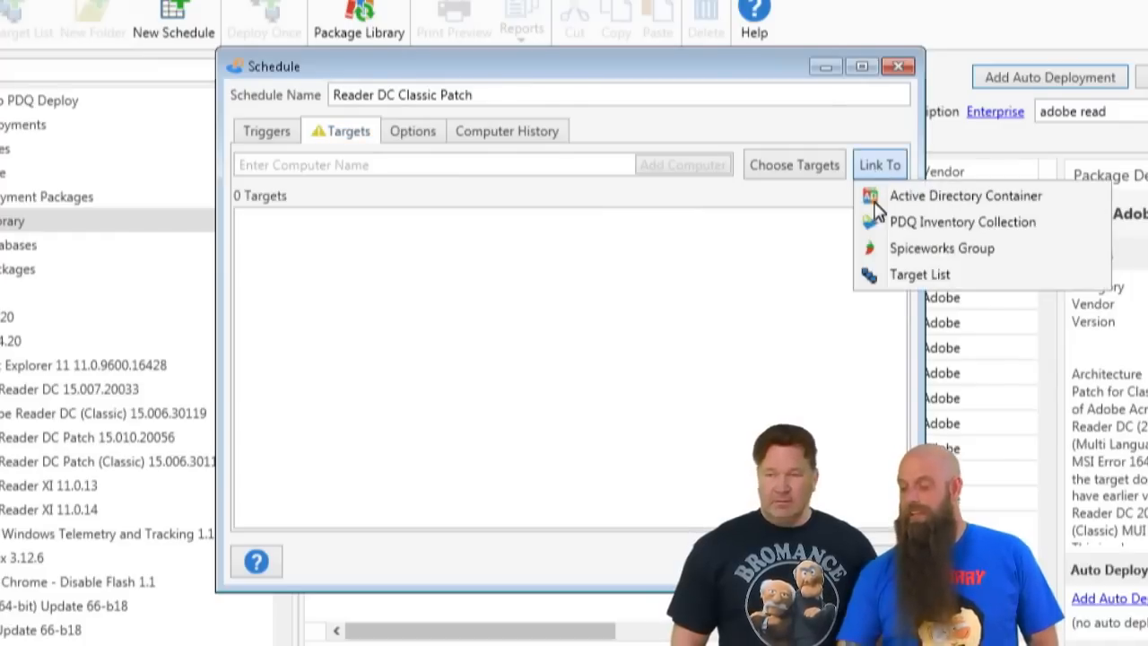
{"action": "left_click", "coordinate": [877, 222]}
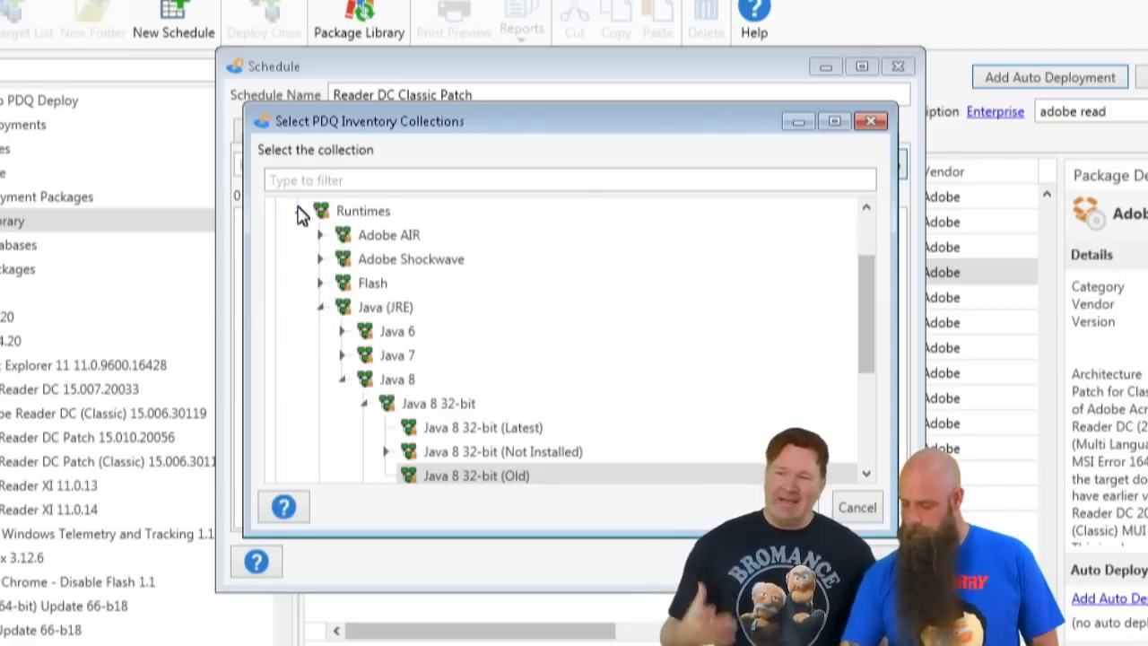
{"action": "left_click", "coordinate": [299, 212]}
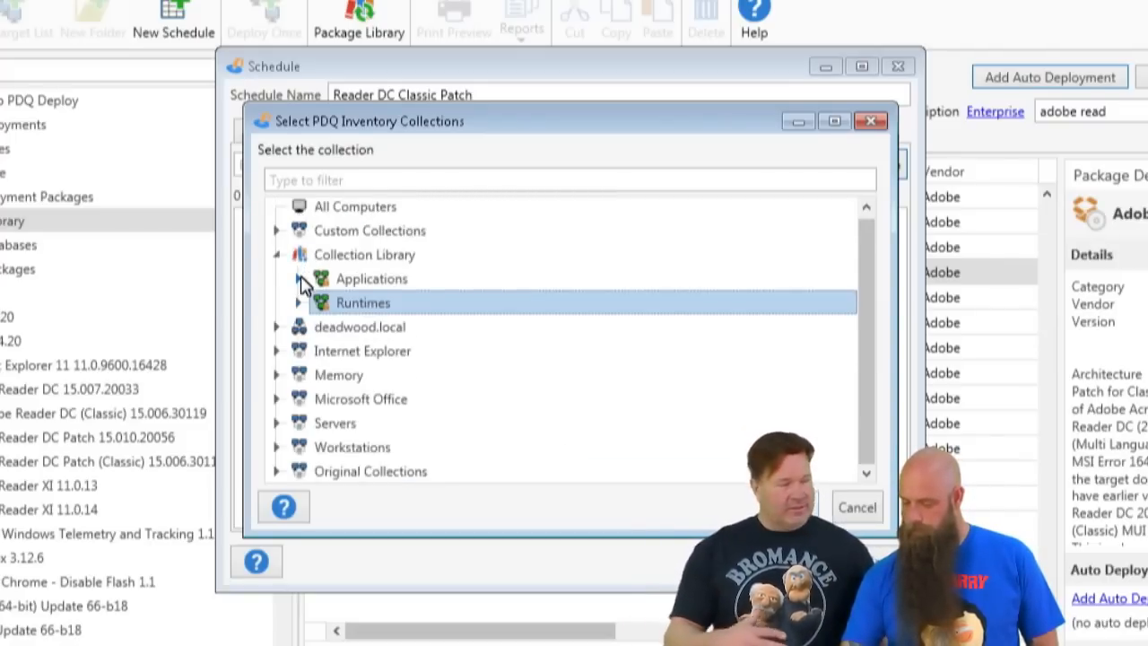
{"action": "left_click", "coordinate": [299, 279]}
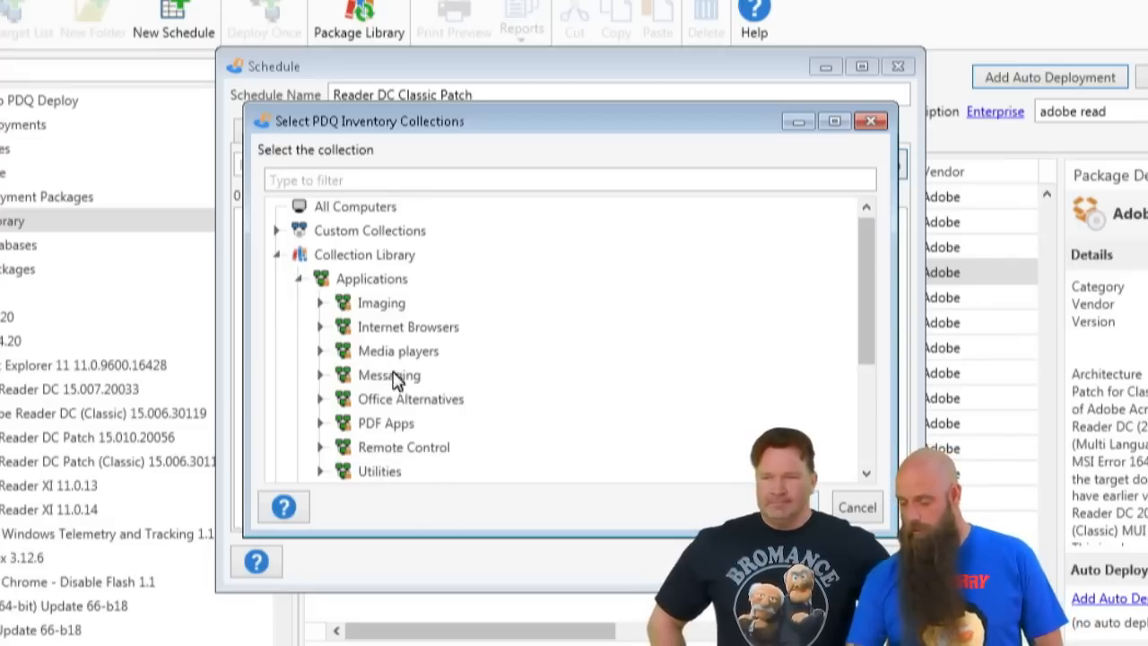
{"action": "scroll", "coordinate": [386, 374], "scroll_direction": "down", "scroll_amount": 1}
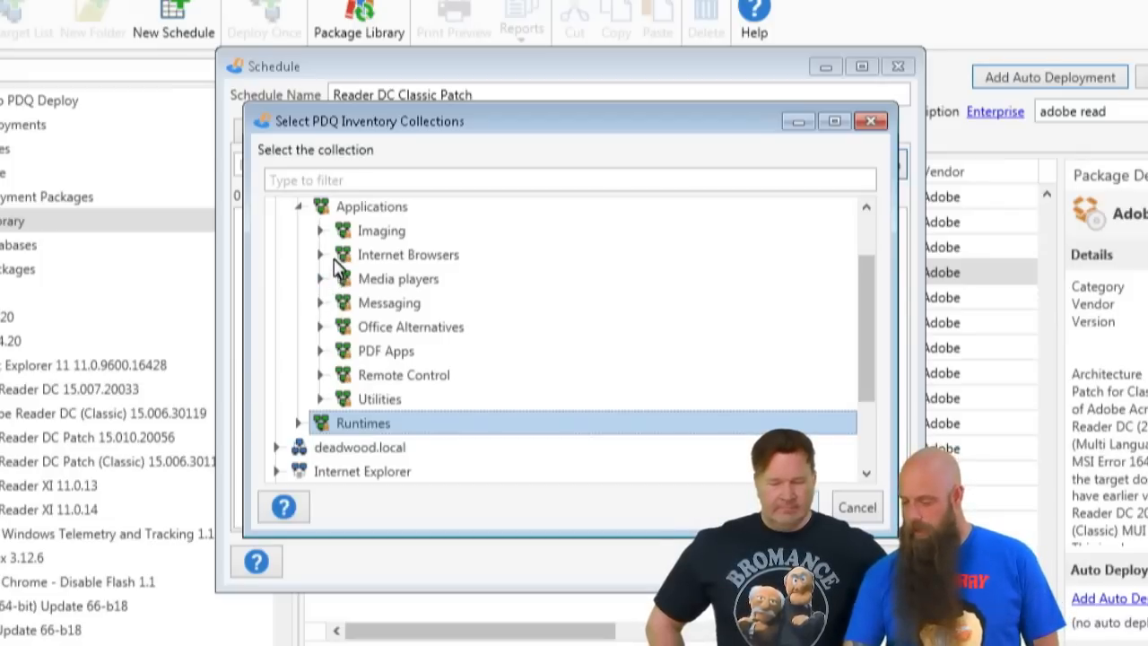
{"action": "left_click", "coordinate": [320, 350]}
{"action": "left_click", "coordinate": [342, 375]}
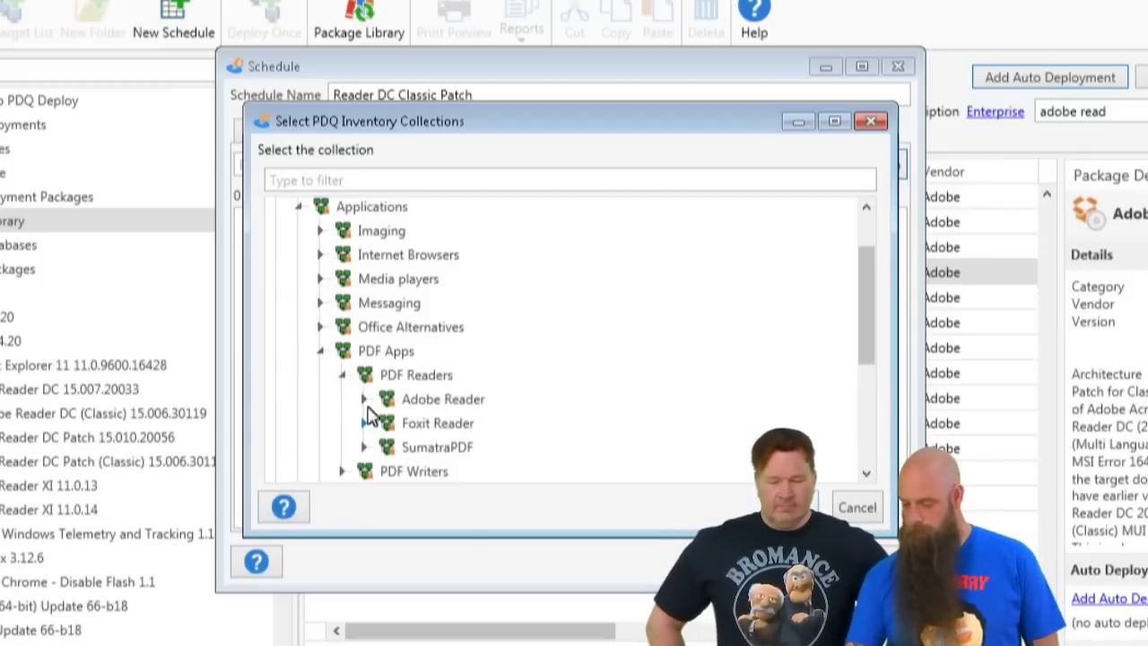
{"action": "left_click", "coordinate": [365, 400]}
{"action": "left_click", "coordinate": [387, 447]}
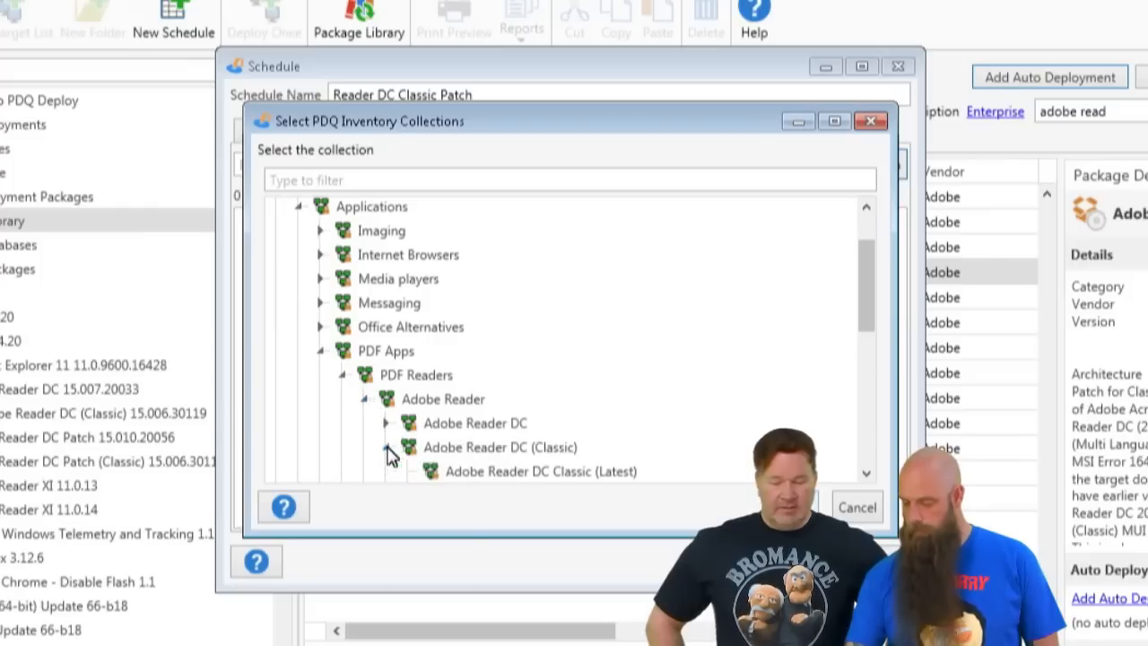
{"action": "scroll", "coordinate": [510, 455], "scroll_direction": "down", "scroll_amount": 1}
{"action": "left_click", "coordinate": [567, 446]}
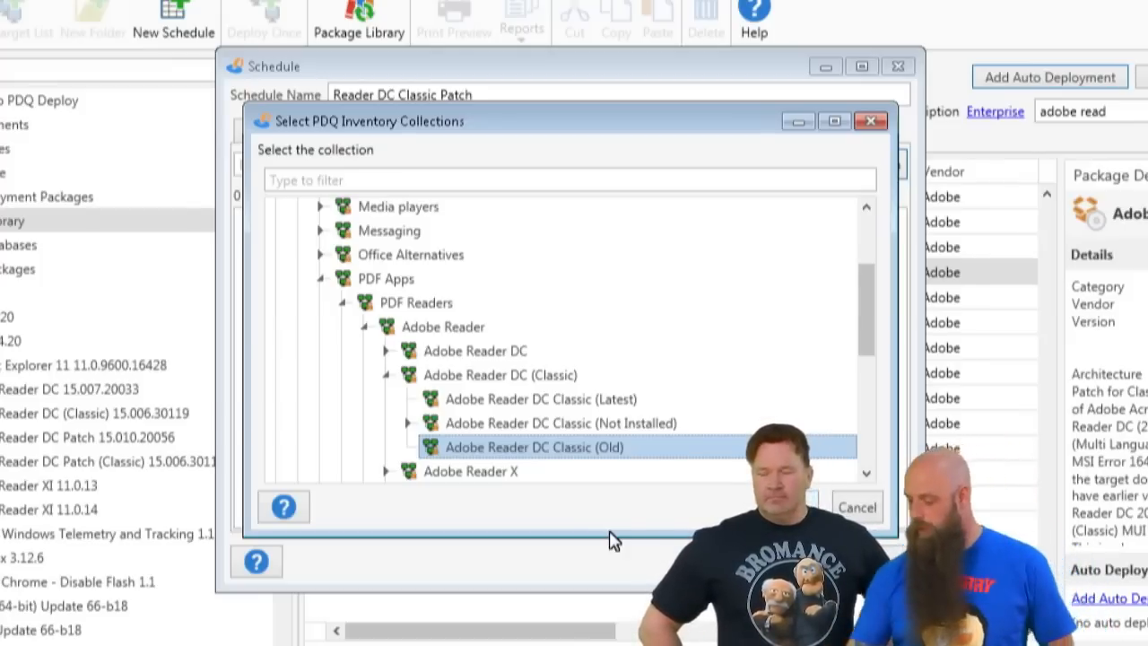
{"action": "left_click", "coordinate": [757, 508]}
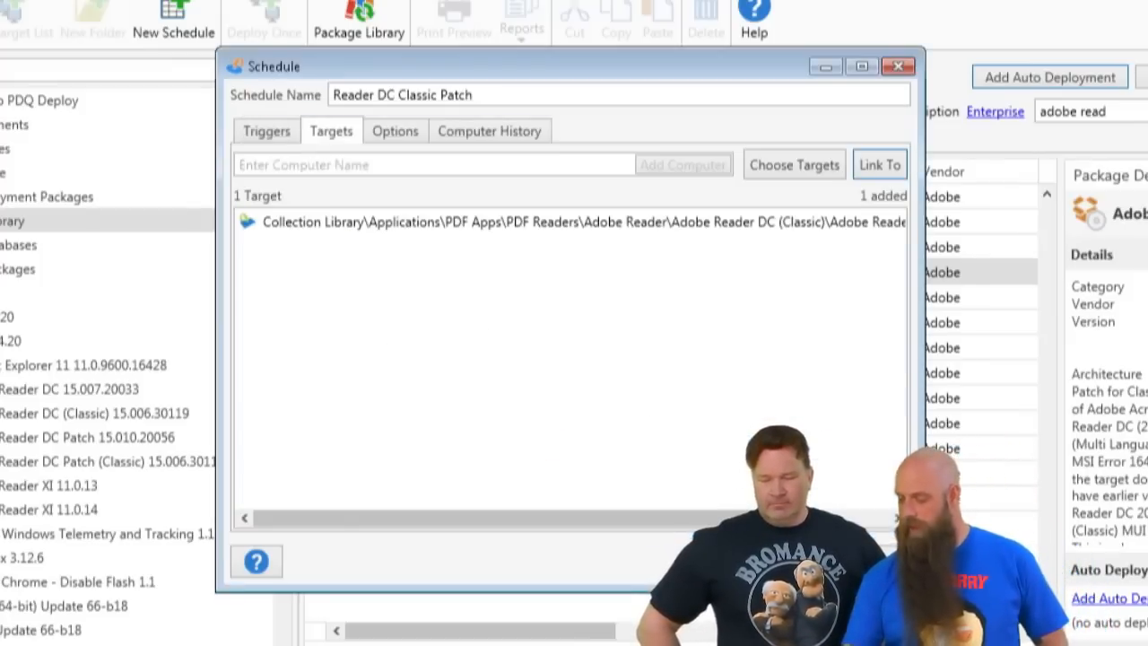
- Review the deployment options of the Reader DC Classic Patch schedule and save the schedule
{"action": "left_click", "coordinate": [404, 136]}
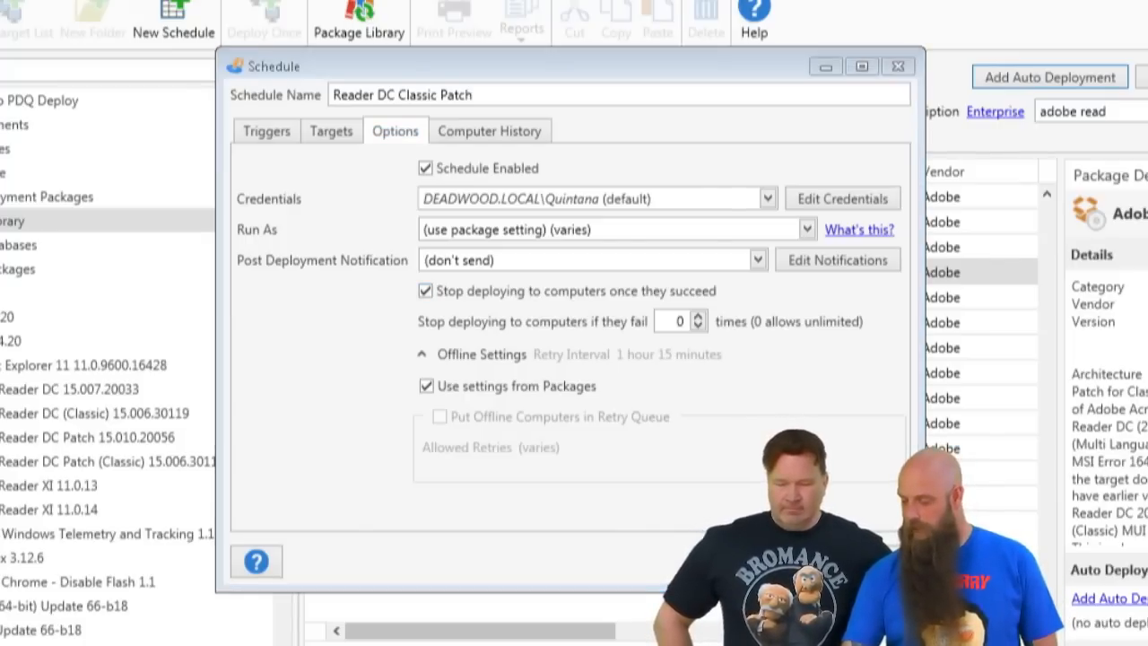
{"action": "key", "text": "Return"}
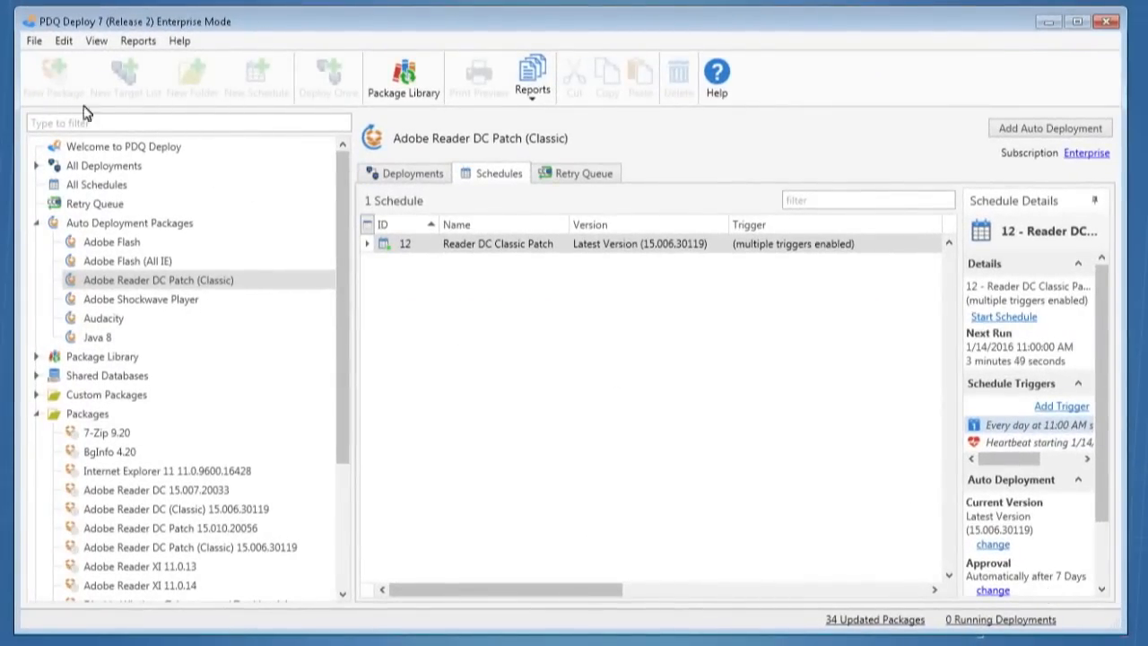
- Check the default auto deployment approval settings for the Package Library in the preferences
{"action": "left_click", "coordinate": [34, 41]}
{"action": "left_click", "coordinate": [81, 353]}
{"action": "left_click", "coordinate": [280, 301]}
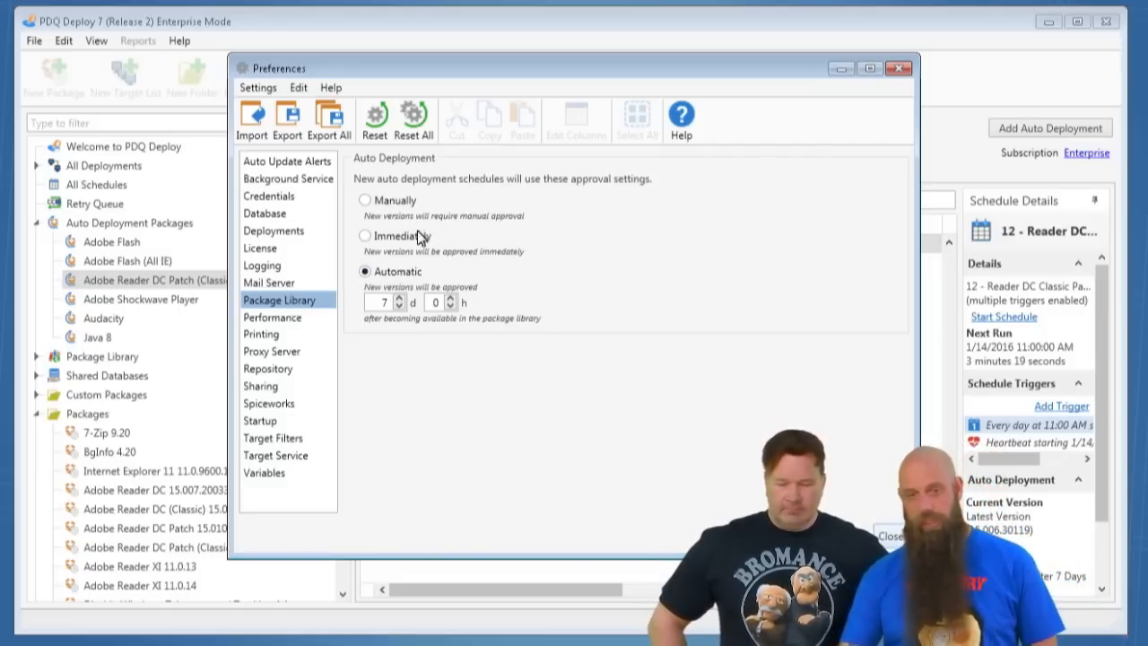
{"action": "left_click", "coordinate": [891, 535]}
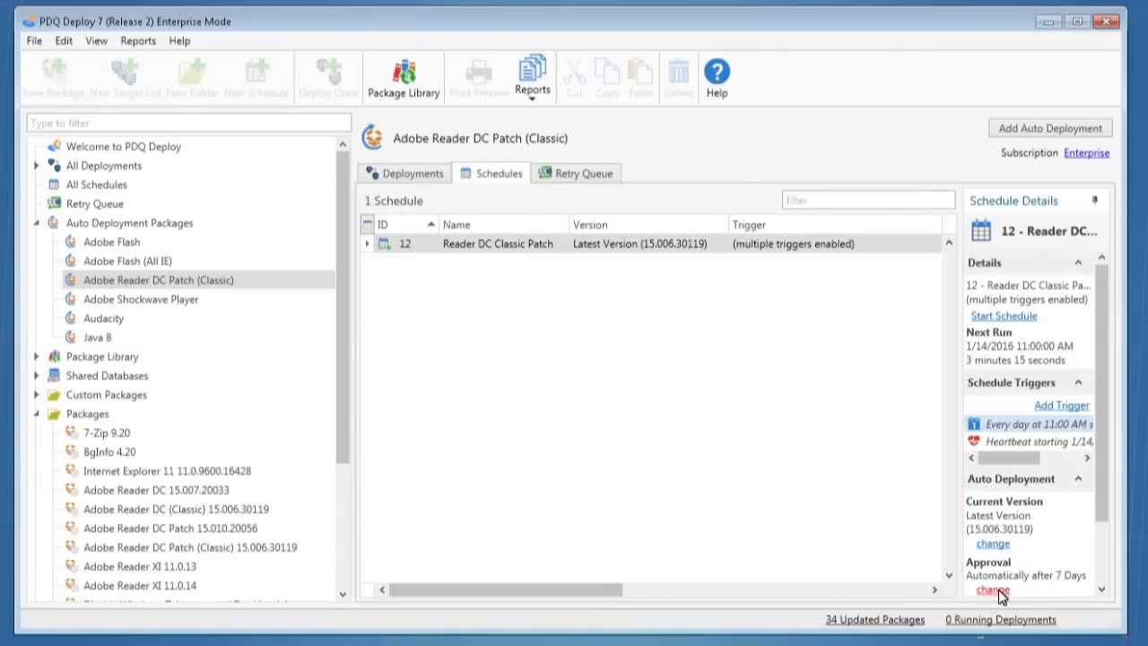
- Set the approval policy of the Reader DC Classic Patch schedule to Immediately
{"action": "left_click", "coordinate": [993, 589]}
{"action": "left_click", "coordinate": [525, 330]}
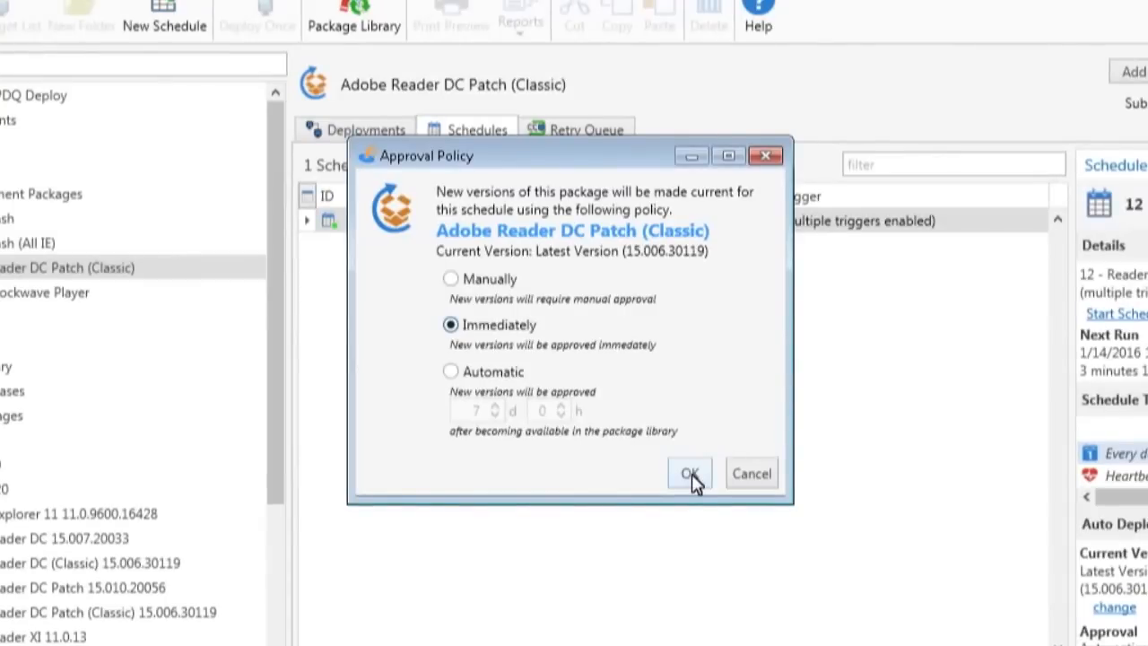
{"action": "left_click", "coordinate": [691, 474]}
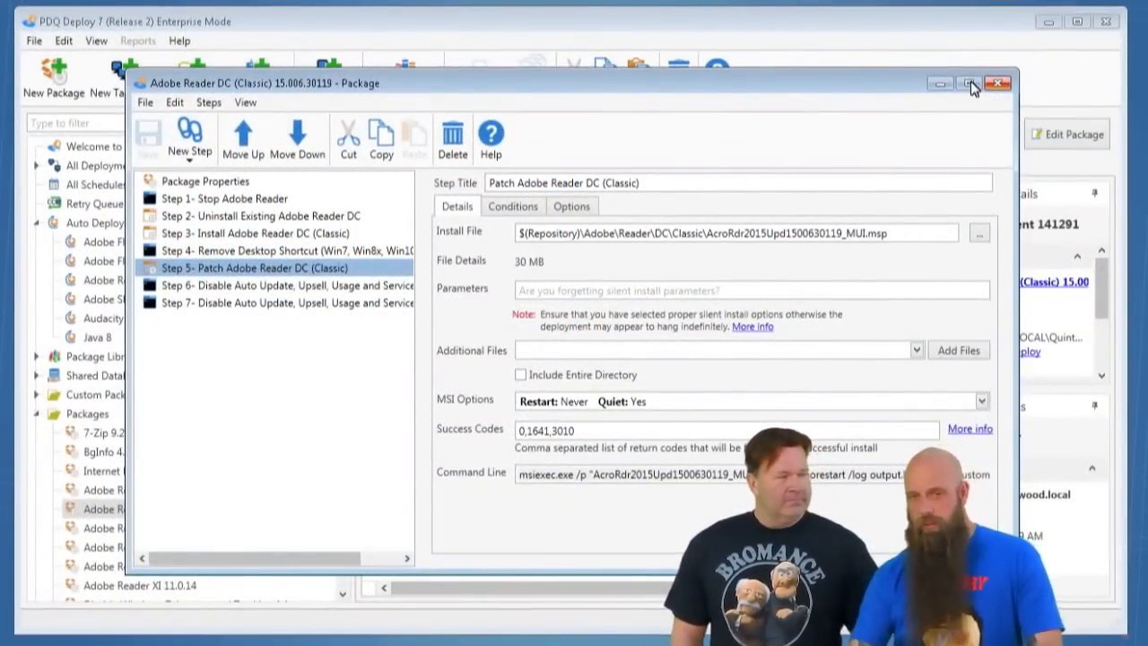
- Inspect the Uninstall Existing Adobe Reader DC step and its available actions, and close the Adobe Reader DC (Classic) package
{"action": "right_click", "coordinate": [235, 219]}
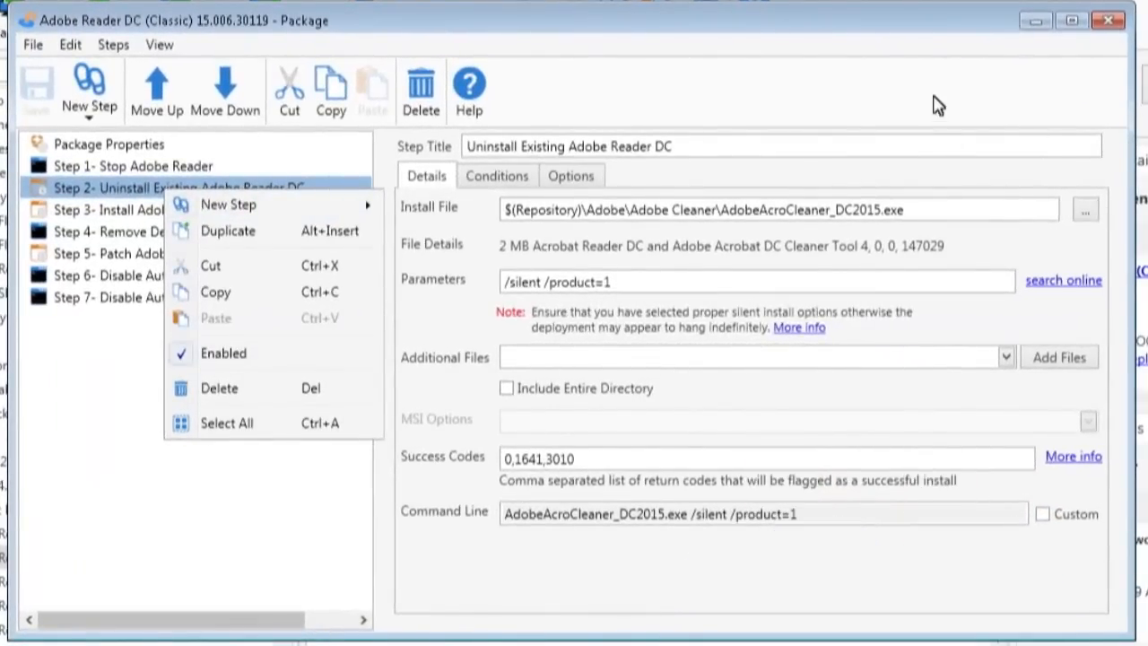
{"action": "left_click", "coordinate": [879, 135]}
{"action": "left_click", "coordinate": [1108, 20]}
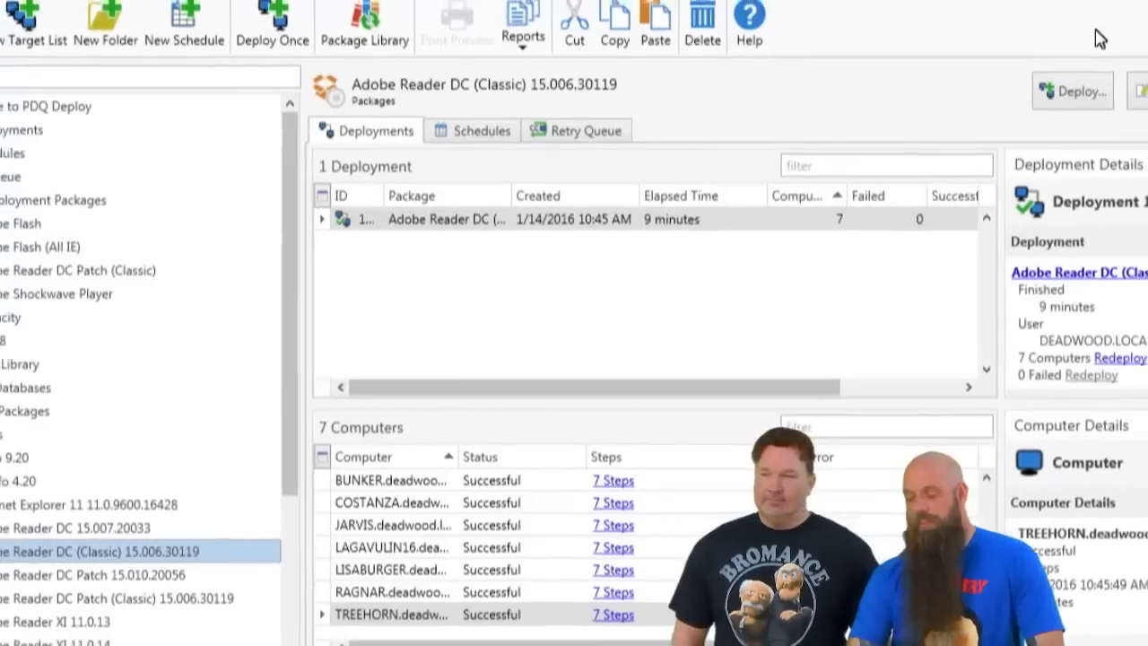